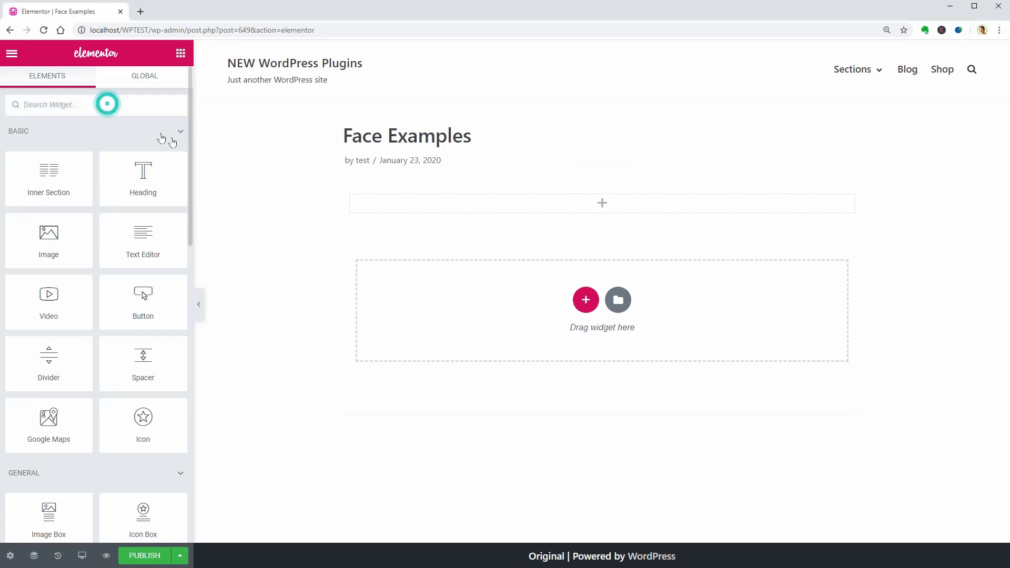
text(a)
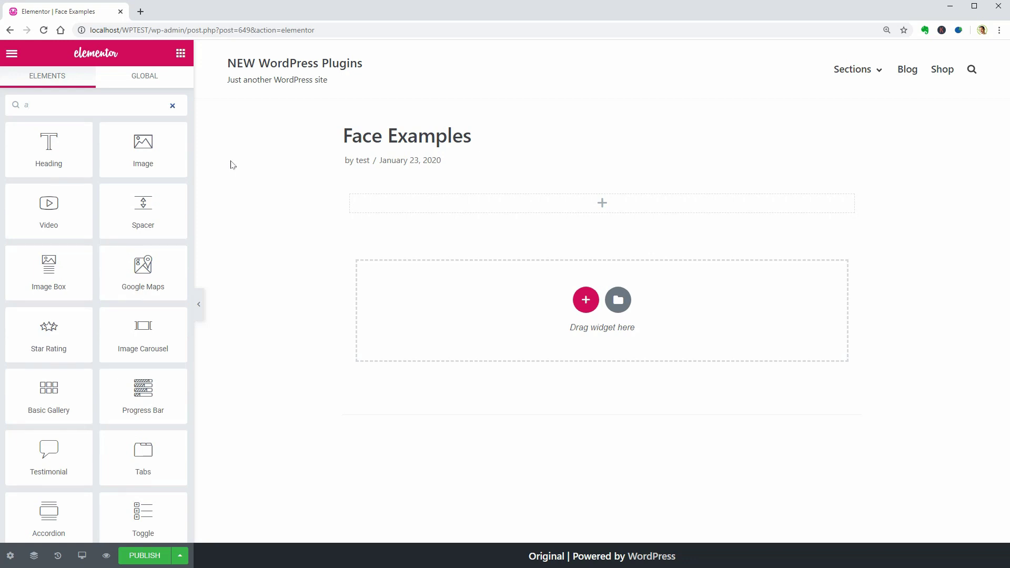
text(i)
- Place the AI_Faces widget under the post title and paste in the API key
mouse_move(143, 147)
mouse_down()
mouse_move(629, 272)
mouse_move(634, 214)
mouse_up()
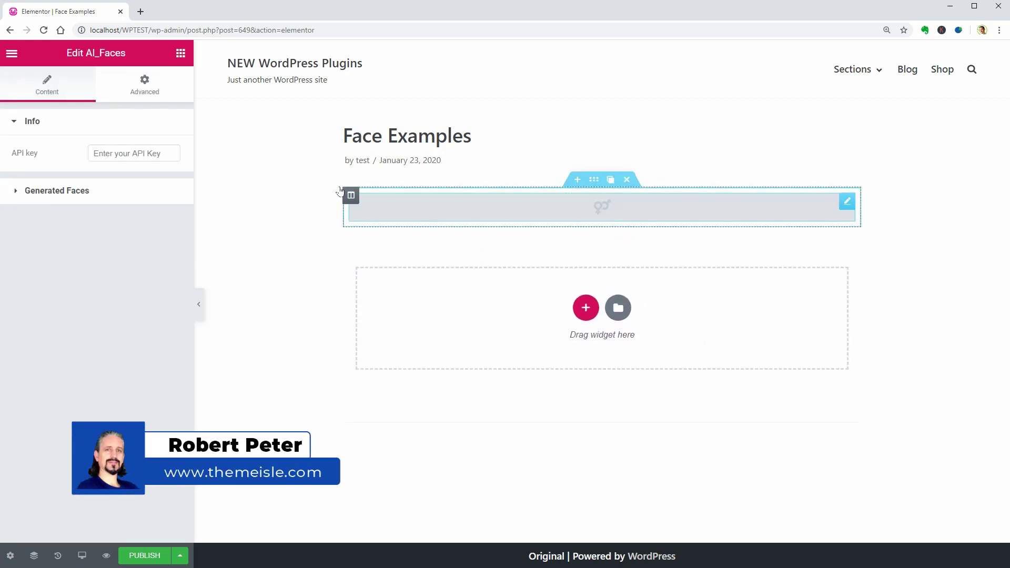
click(138, 153)
key(ctrl+a)
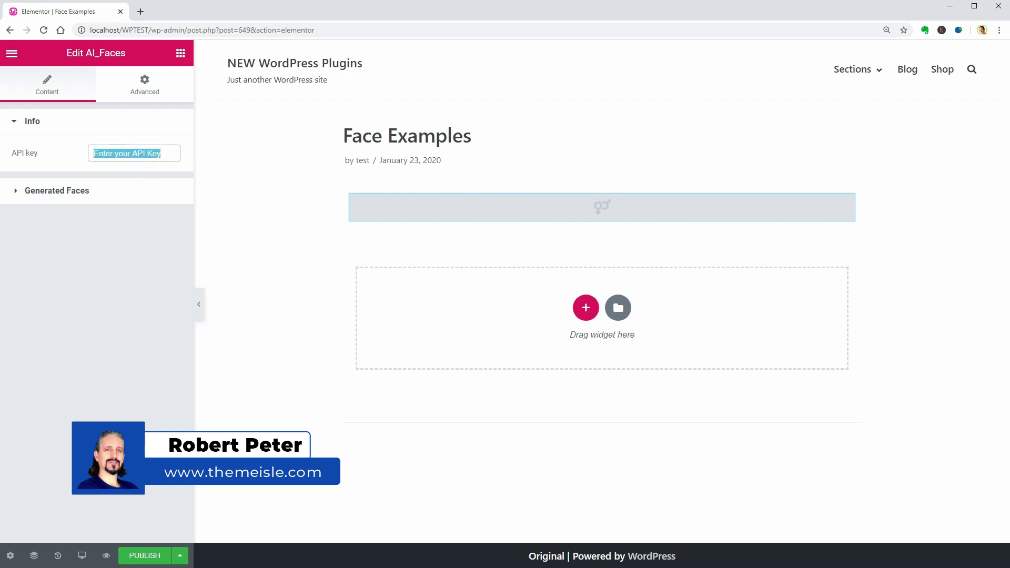
key(ctrl+v)
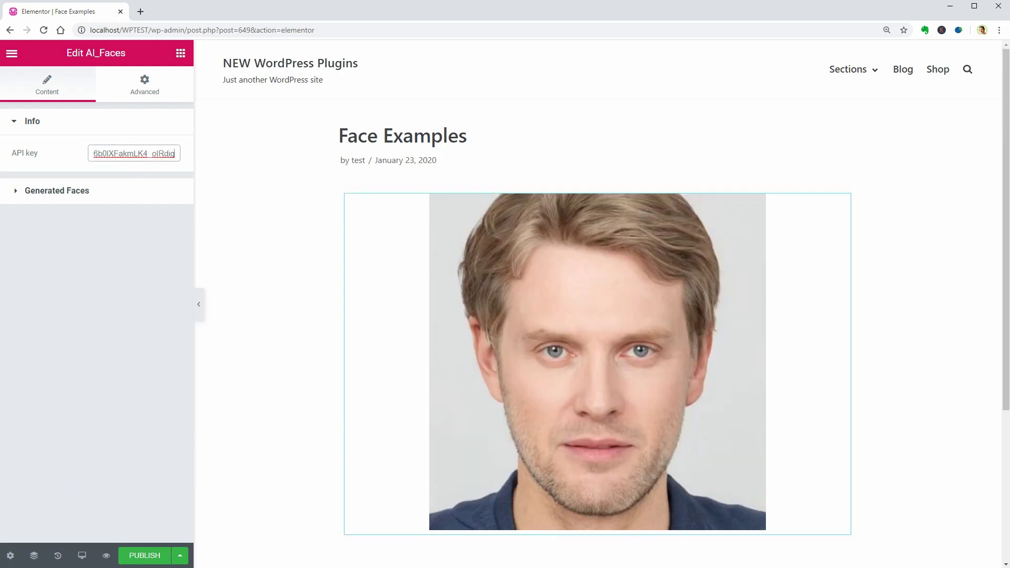
- Set the Generated Faces gender to Female
click(76, 194)
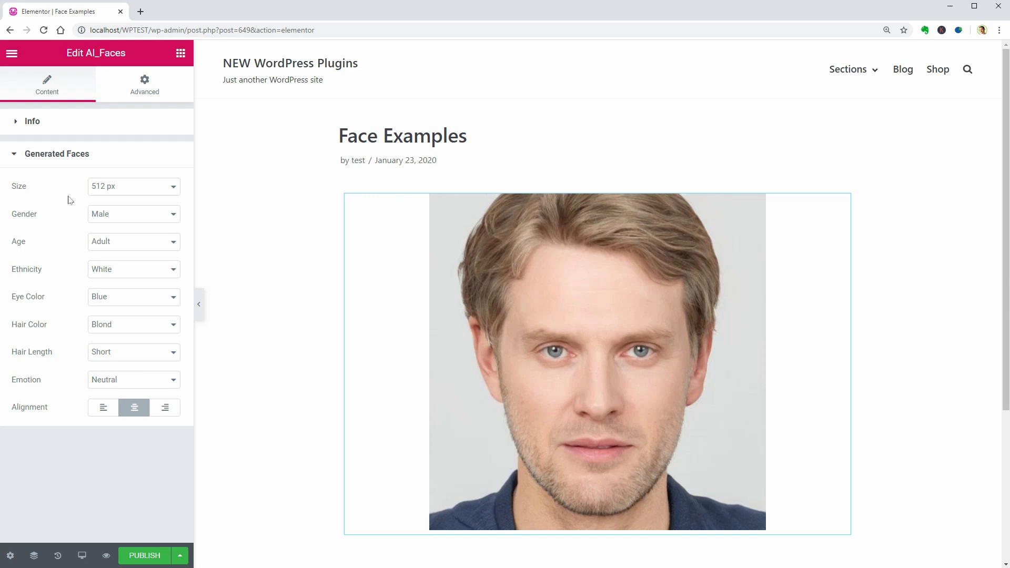
click(132, 220)
click(136, 246)
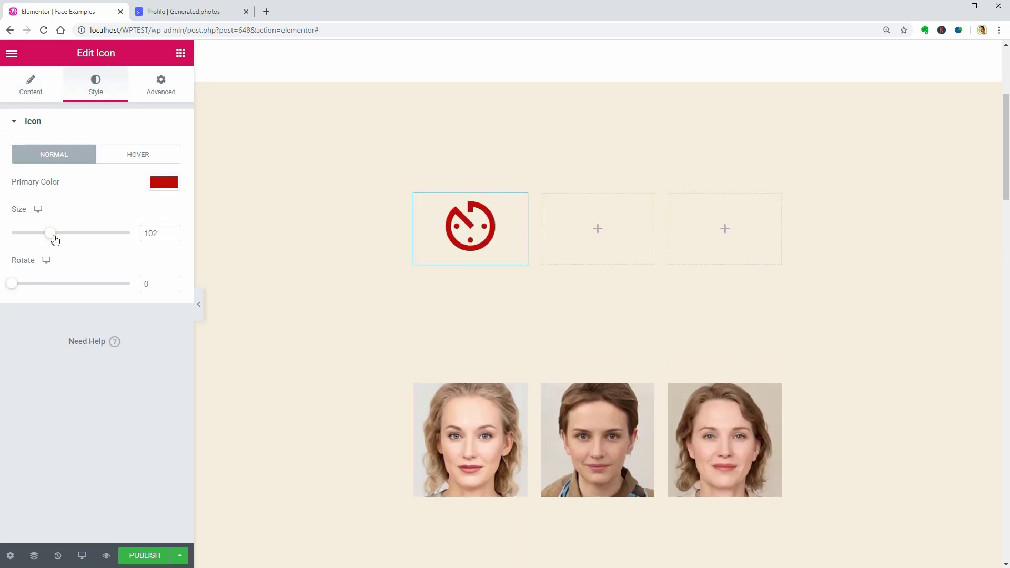
click(633, 206)
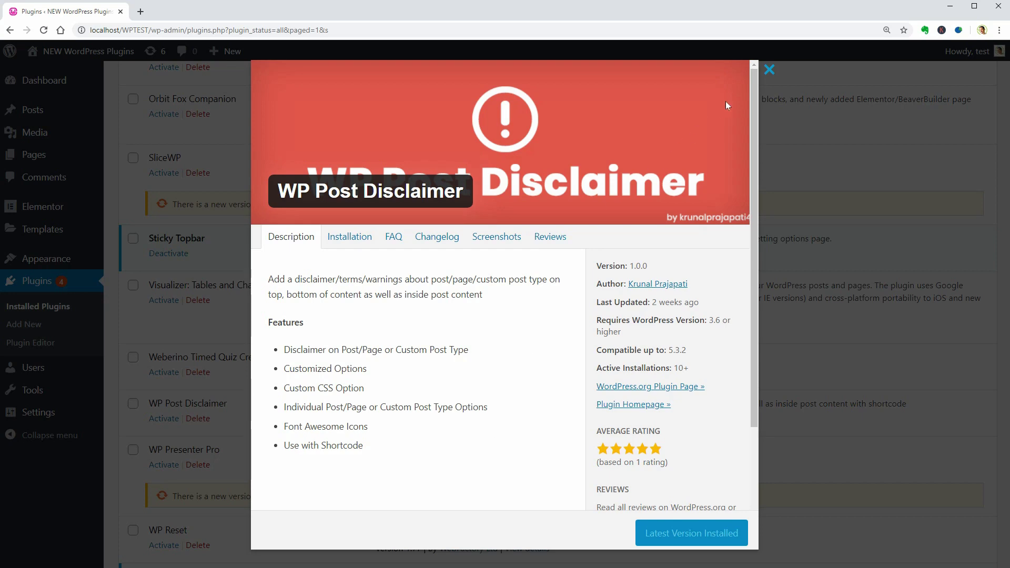
- Dismiss the plugin details window and activate WP Post Disclaimer
click(769, 70)
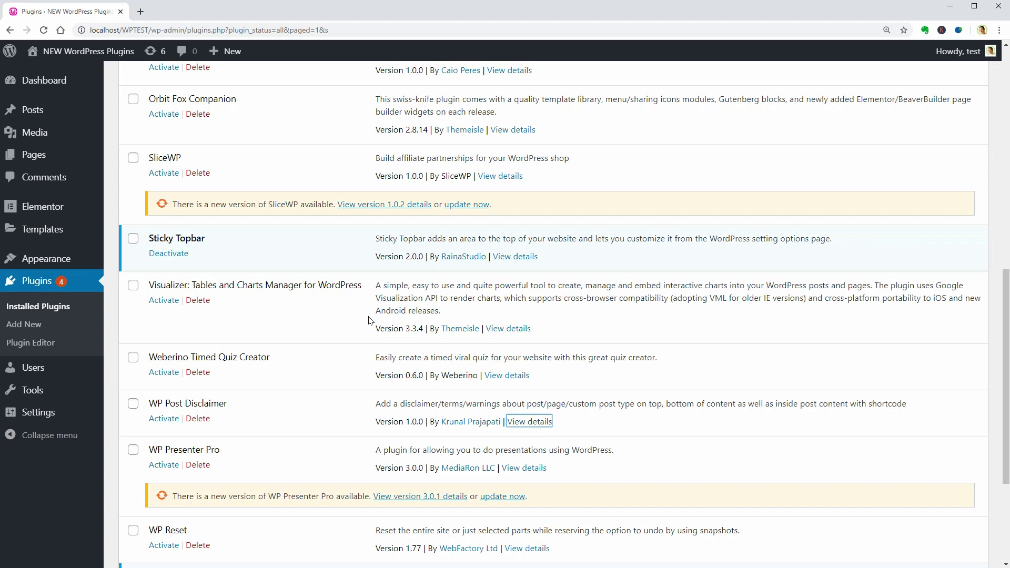
click(163, 420)
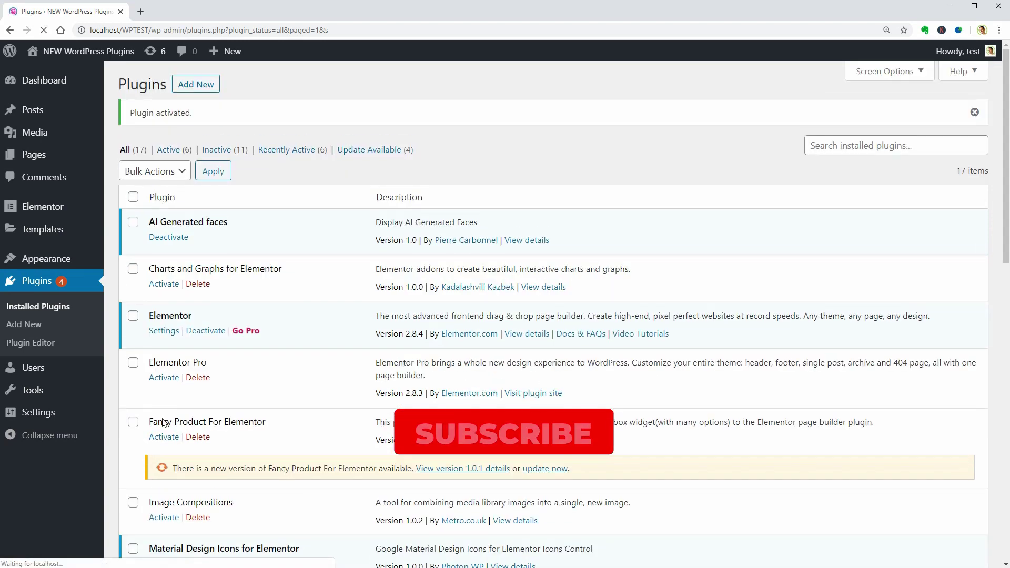
mouse_move(38, 412)
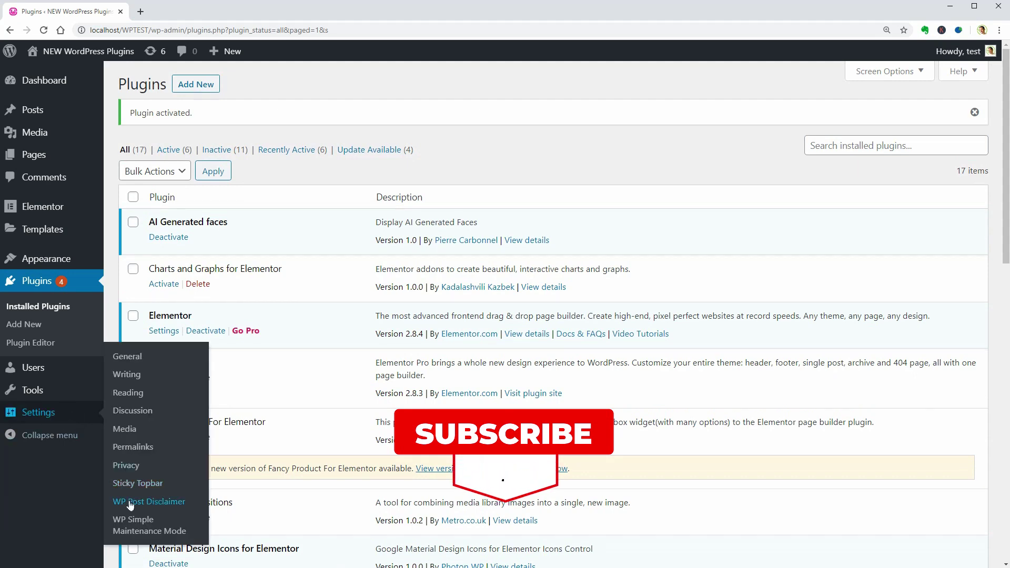
- Tick Enable in the WP Post Disclaimer settings, save, and go to All Posts
click(131, 502)
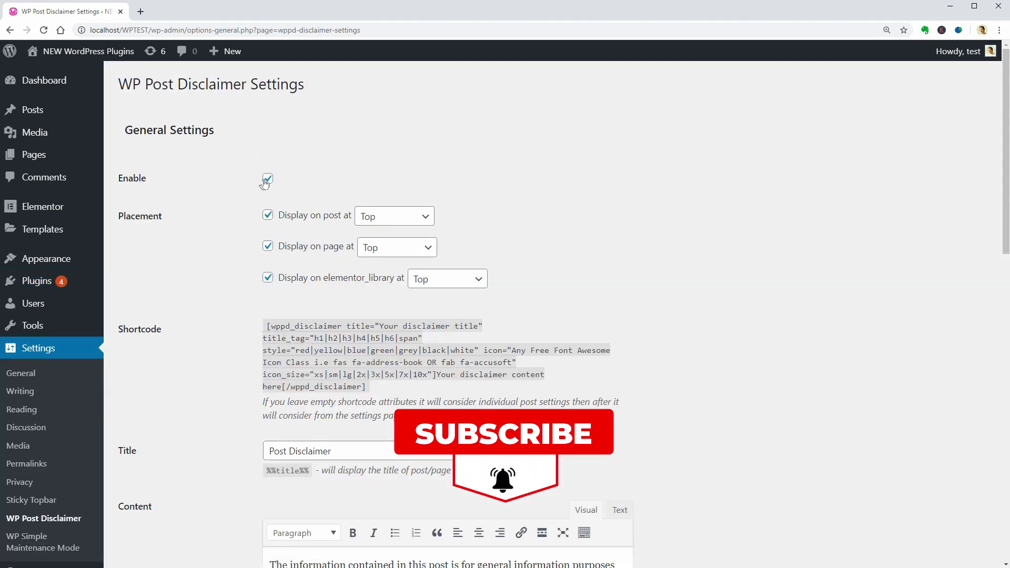
click(267, 179)
scroll(670, 419, down, 1)
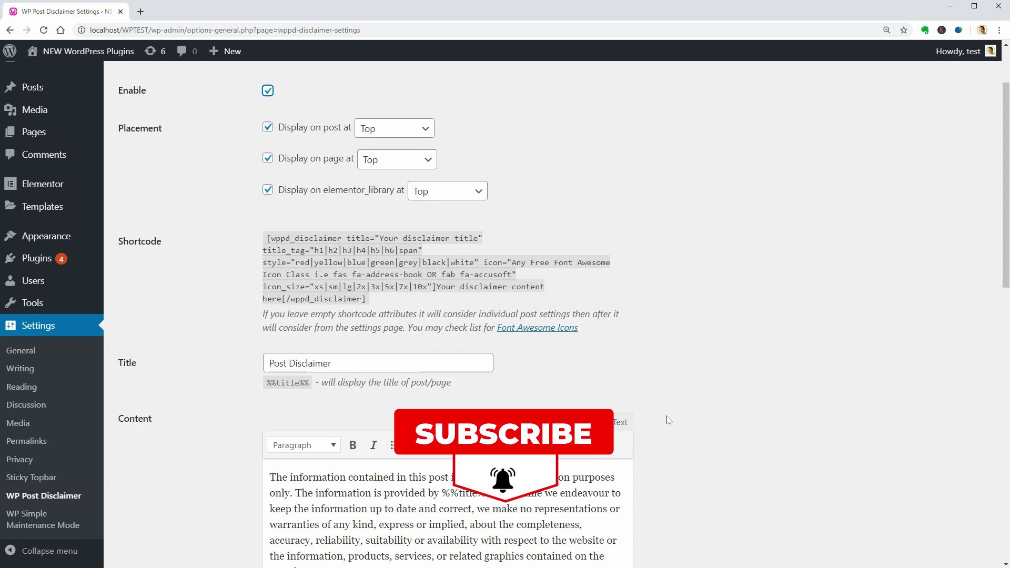
scroll(670, 419, down, 2)
scroll(670, 420, down, 1)
scroll(670, 420, down, 1)
scroll(669, 424, down, 1)
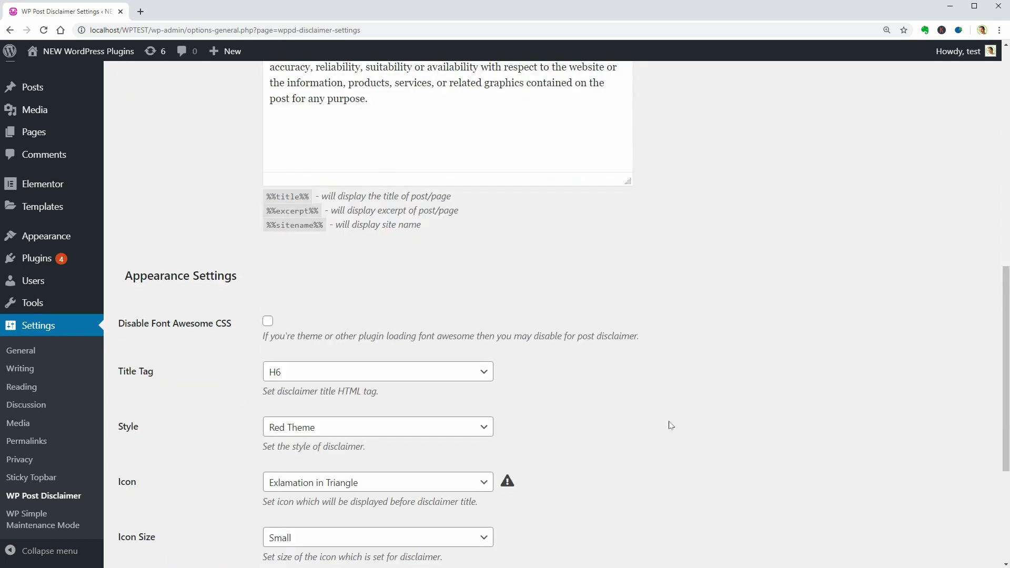
scroll(667, 429, down, 2)
scroll(667, 429, down, 1)
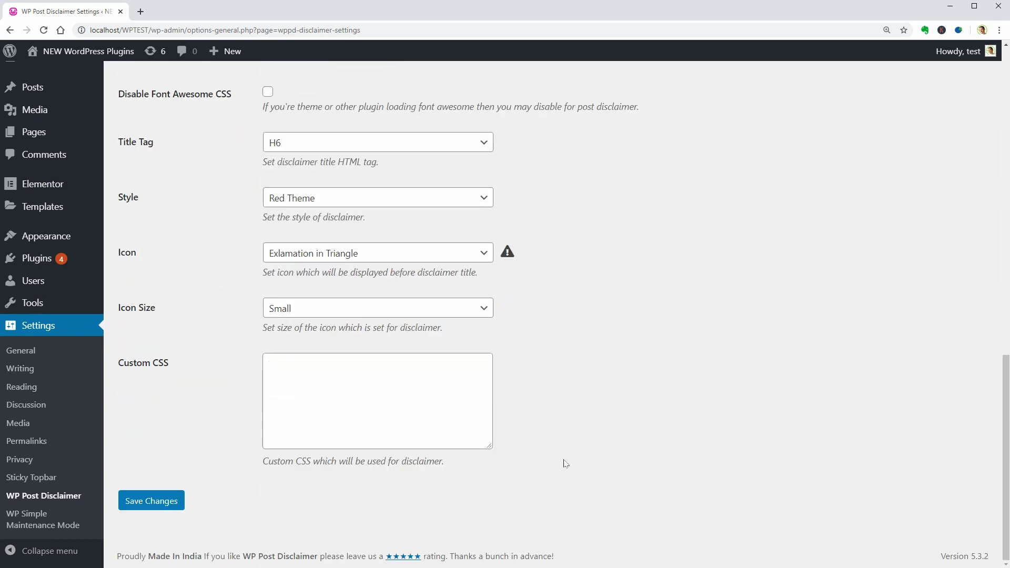
click(176, 502)
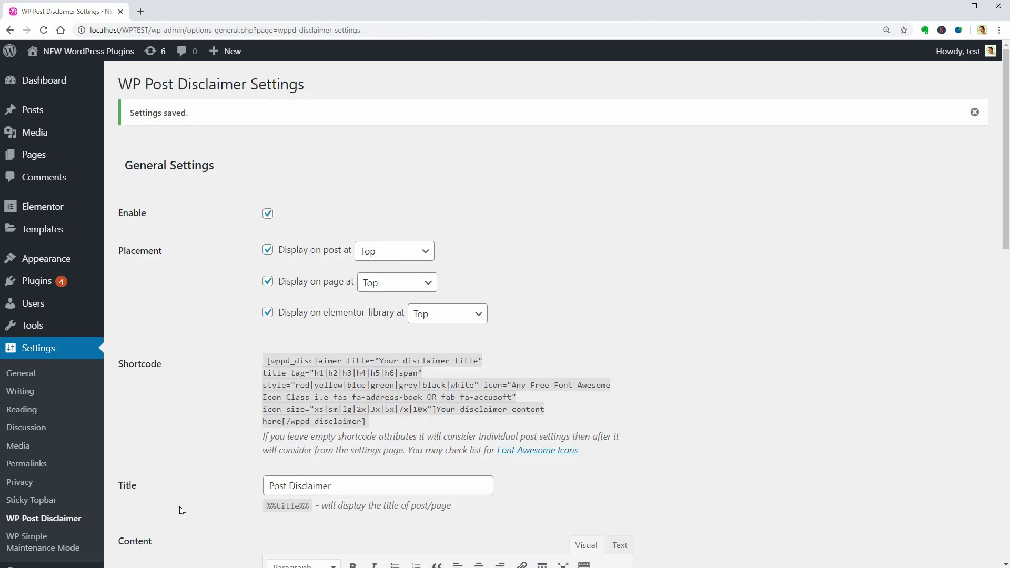
mouse_move(33, 87)
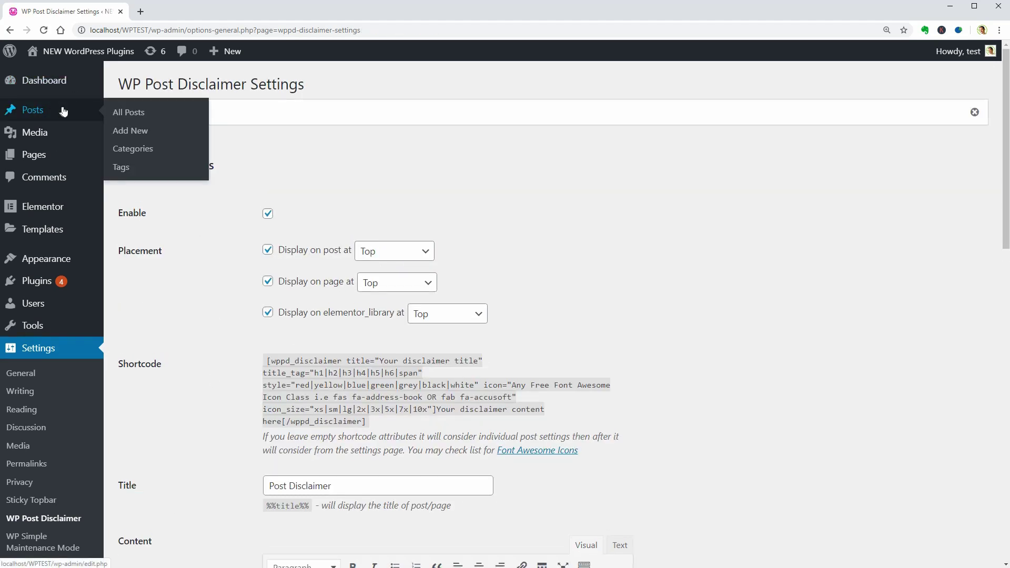
click(141, 113)
- Edit 'Test post with disclaimer' and preview it in a new tab
click(156, 198)
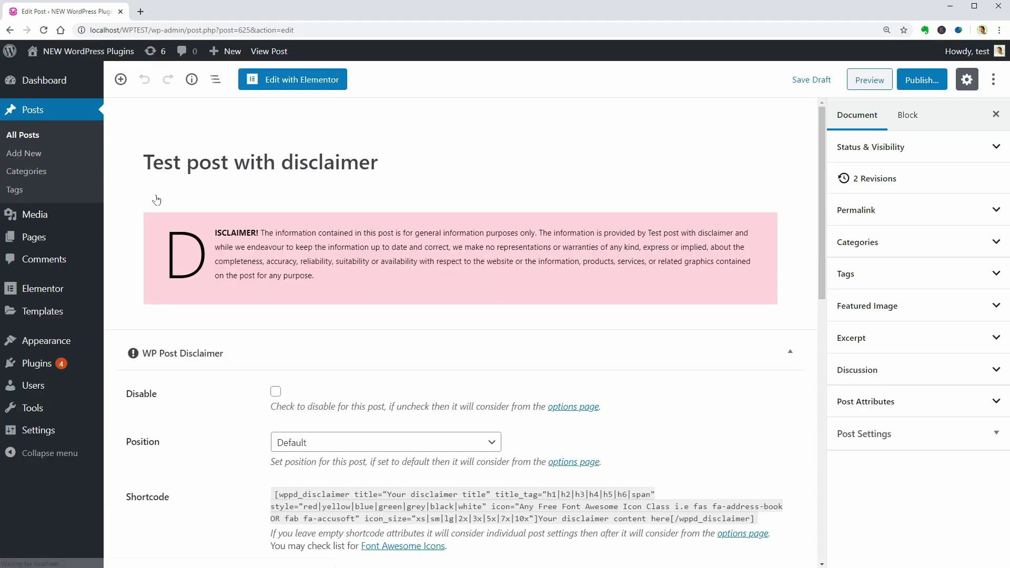
scroll(559, 385, down, 2)
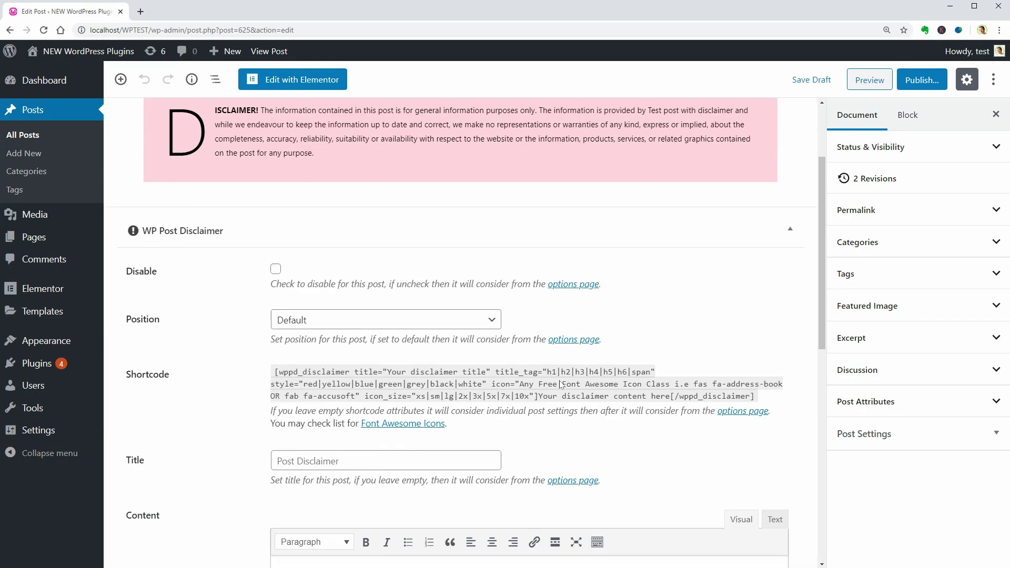
scroll(560, 385, down, 1)
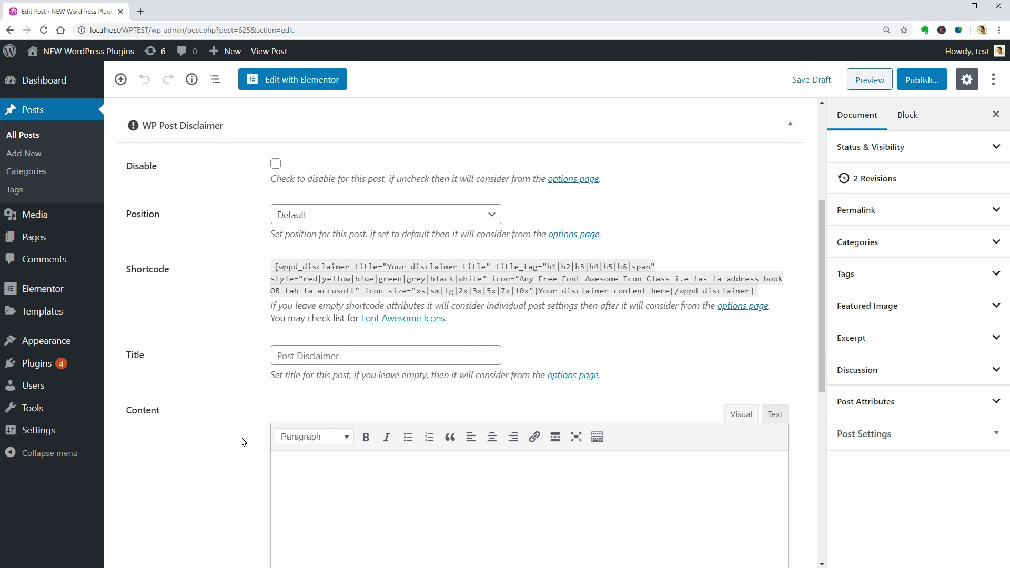
scroll(242, 441, down, 3)
scroll(241, 441, down, 2)
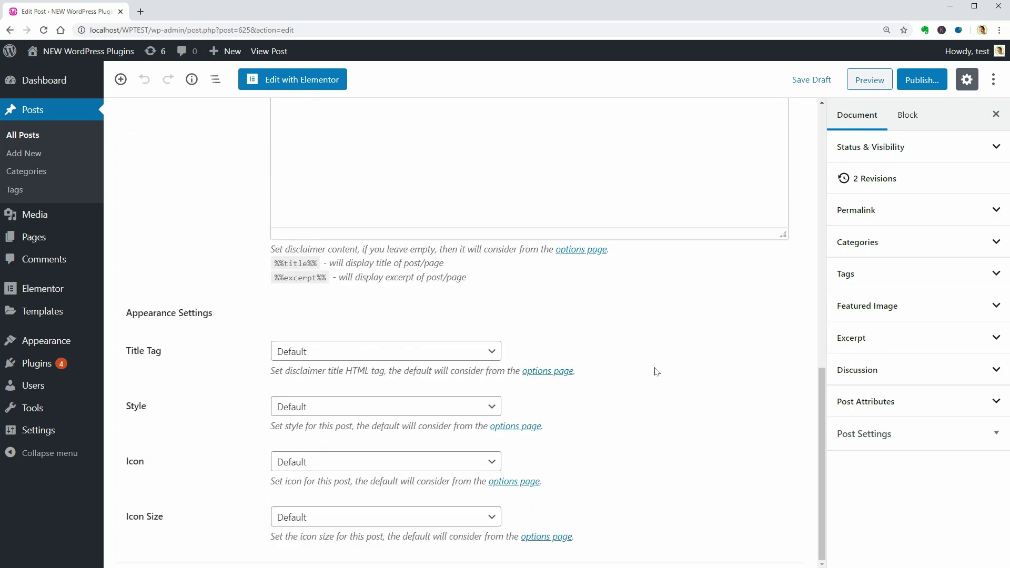
click(870, 79)
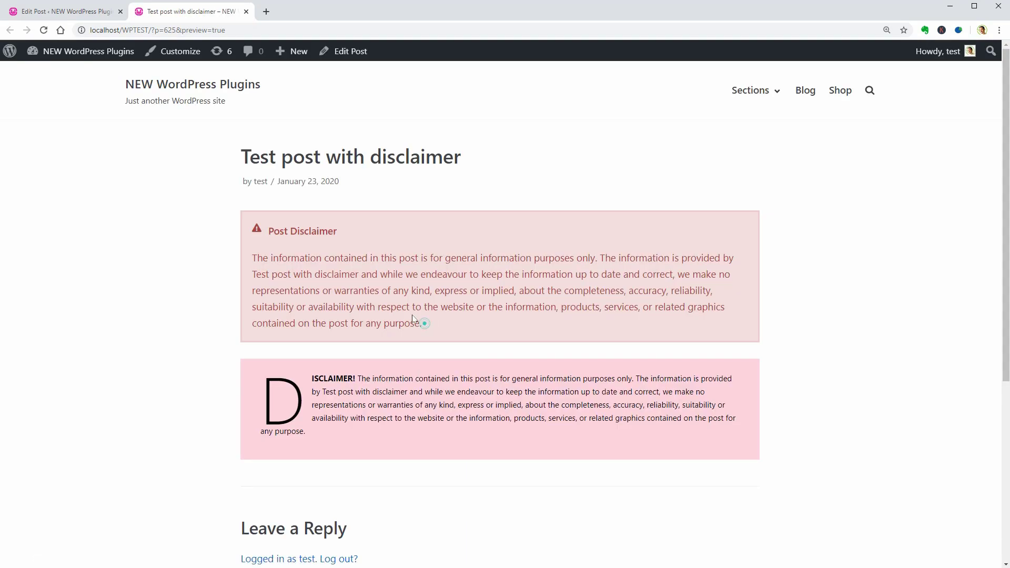
- Highlight the text of both preview disclaimers, then return to the post editor
drag(413, 317, 253, 257)
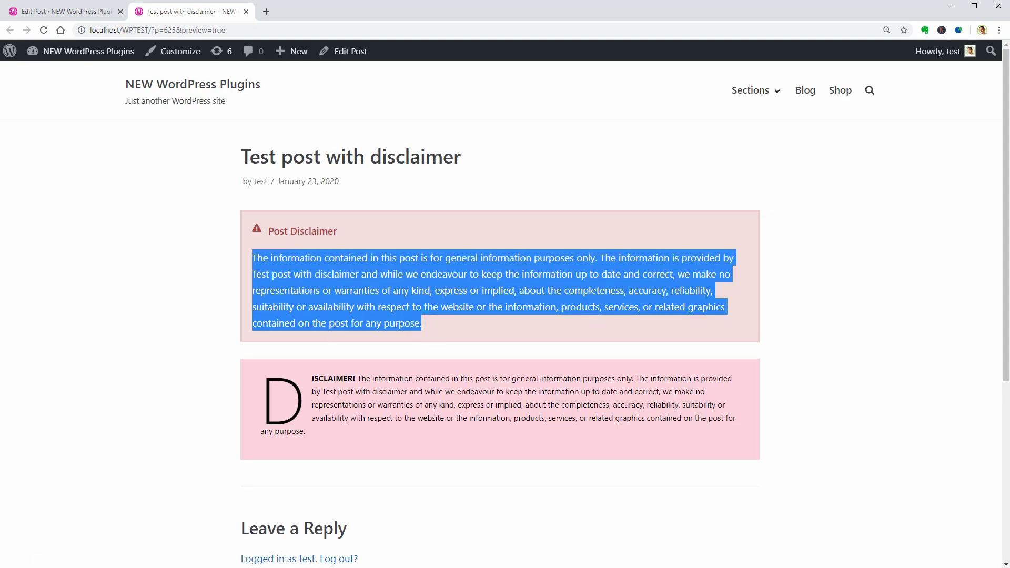
drag(312, 376, 418, 440)
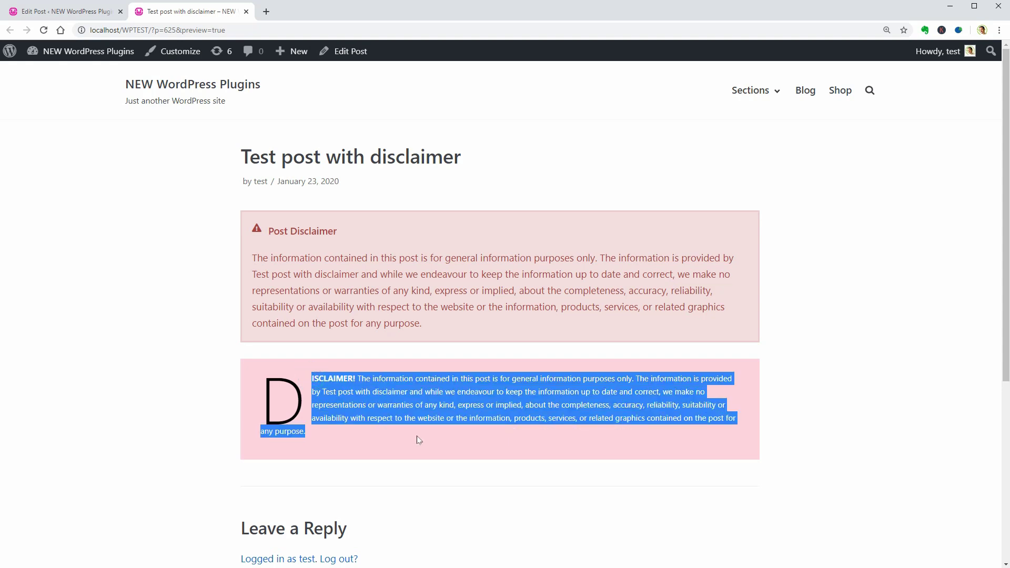
click(104, 16)
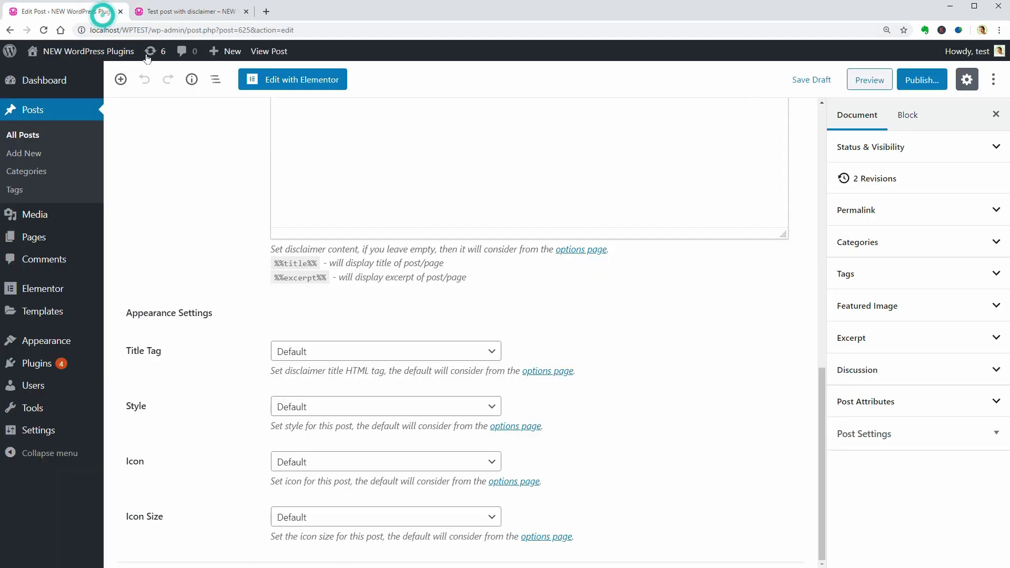
scroll(719, 411, up, 3)
scroll(718, 412, up, 3)
scroll(632, 371, up, 2)
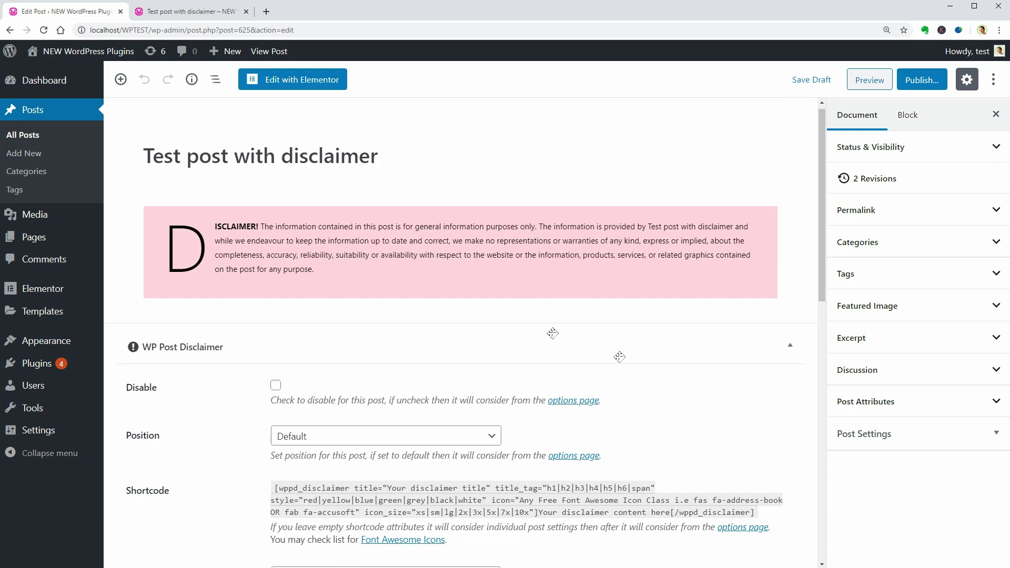
- Select the pink disclaimer paragraph block to show its block settings
click(395, 258)
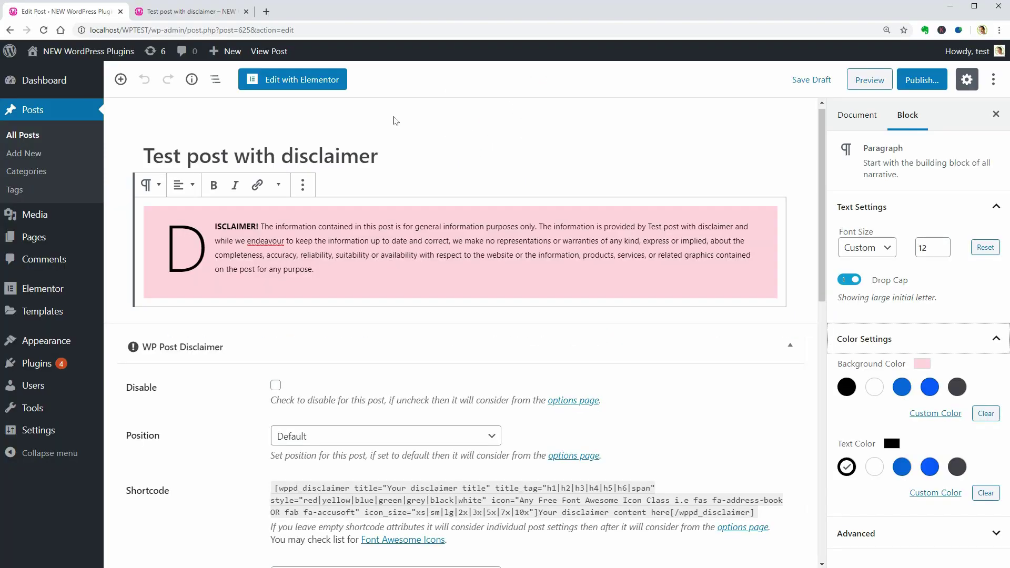
- Open the post in Elementor, add Icon widgets to the columns, and select the masks icon
click(317, 80)
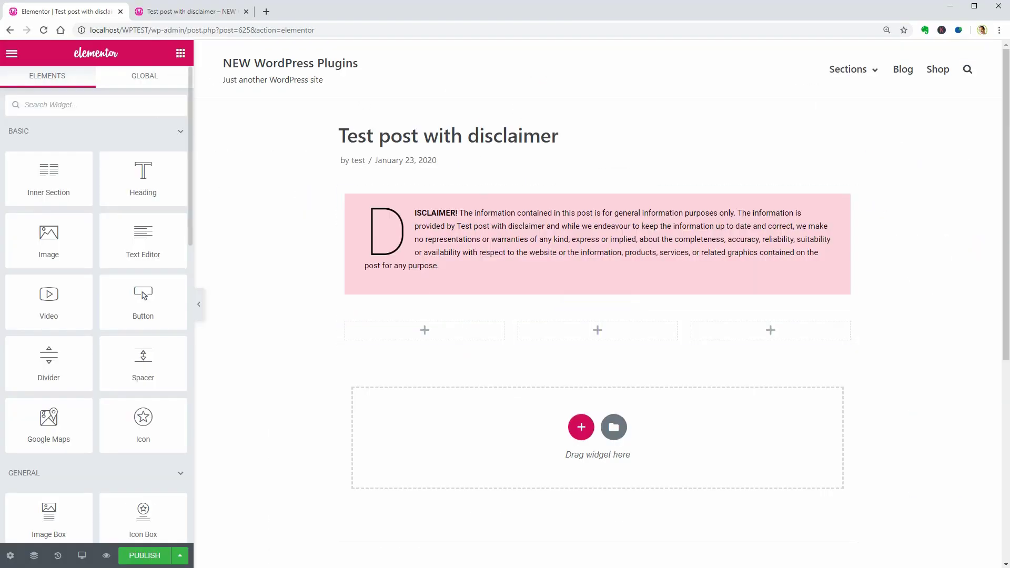
text(ico)
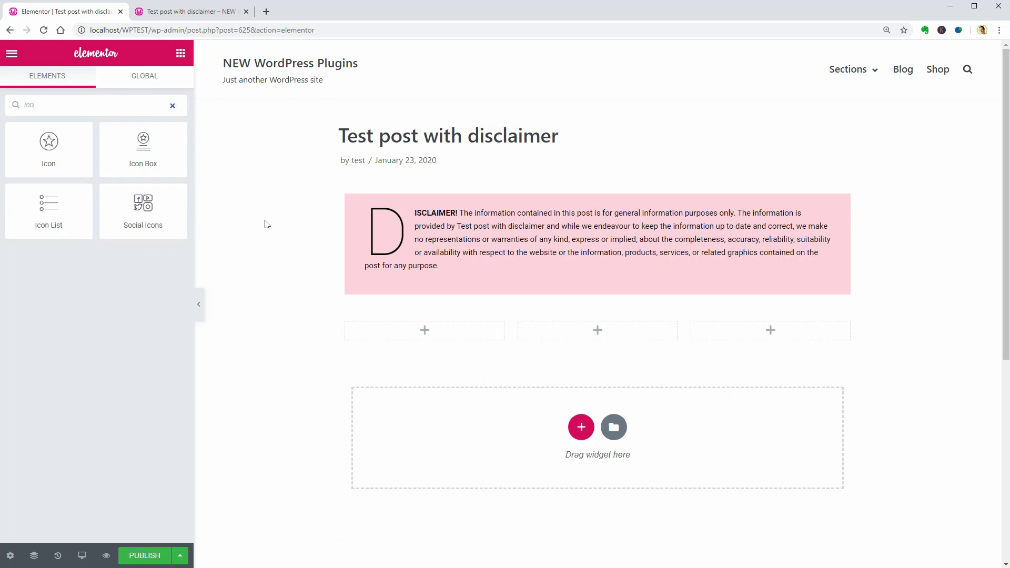
mouse_move(63, 153)
mouse_down()
mouse_move(439, 339)
mouse_move(427, 340)
mouse_up()
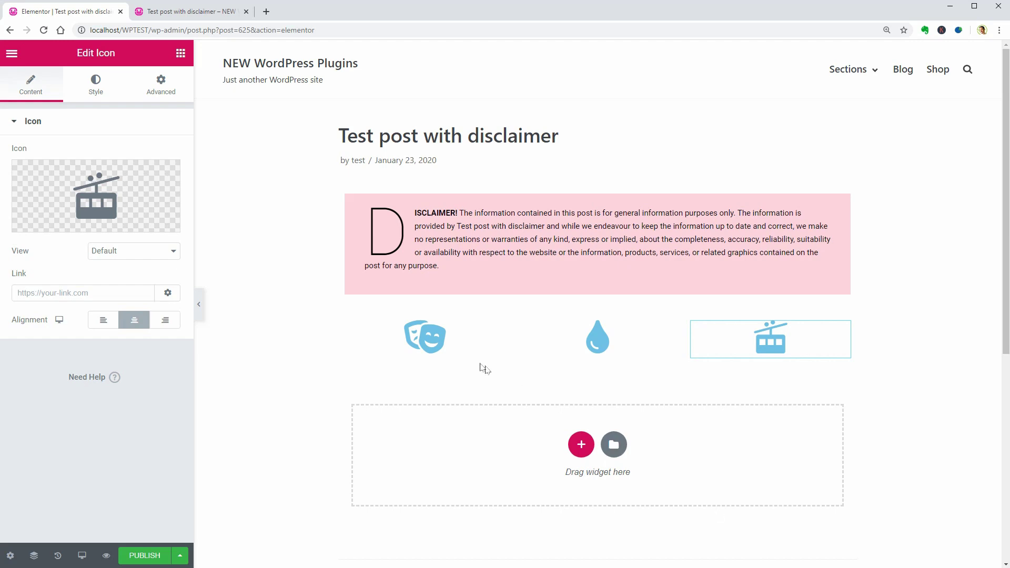
click(474, 340)
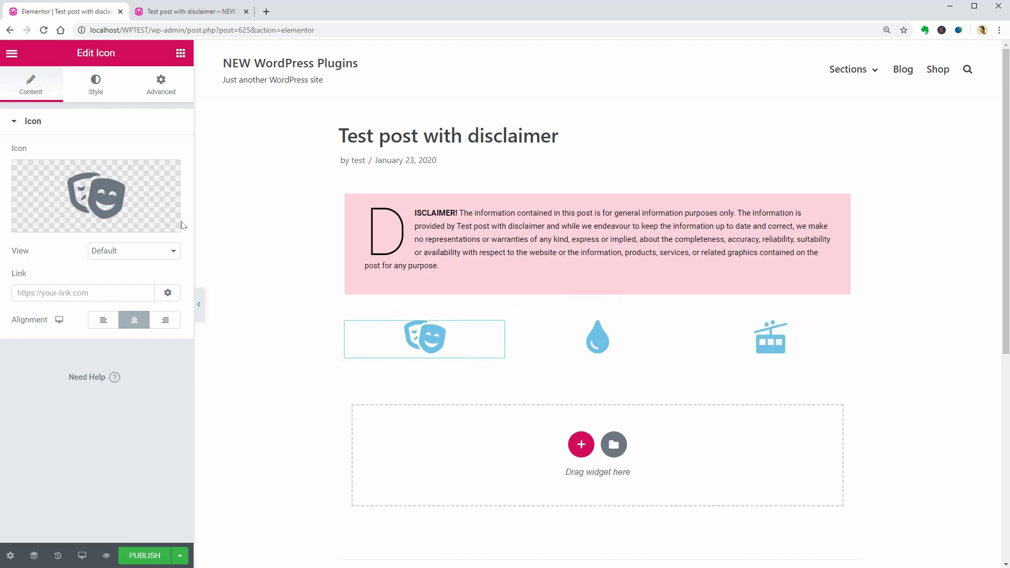
- Insert the Material Design 3D rotation icon from the Icon Library
click(105, 193)
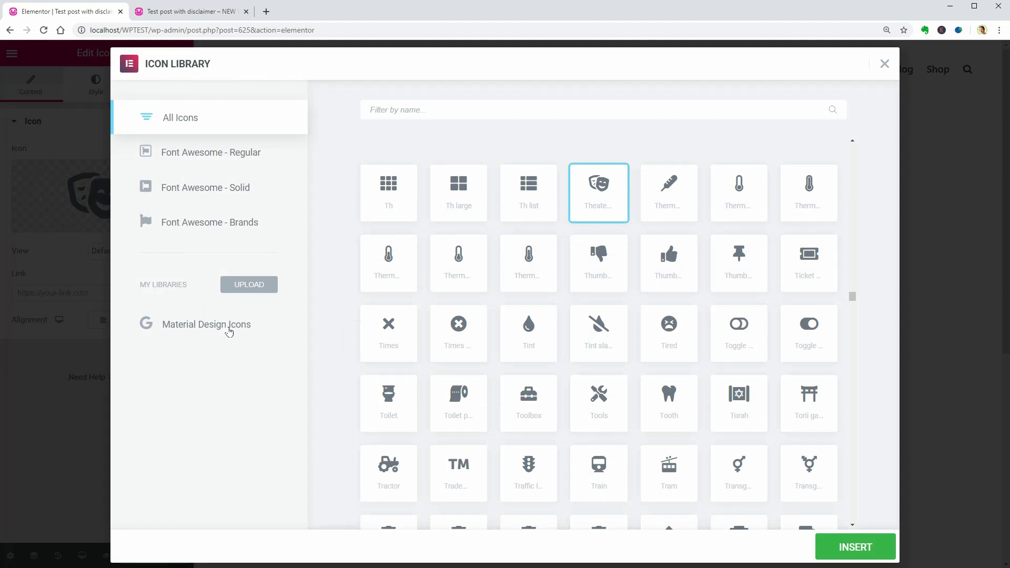
click(230, 331)
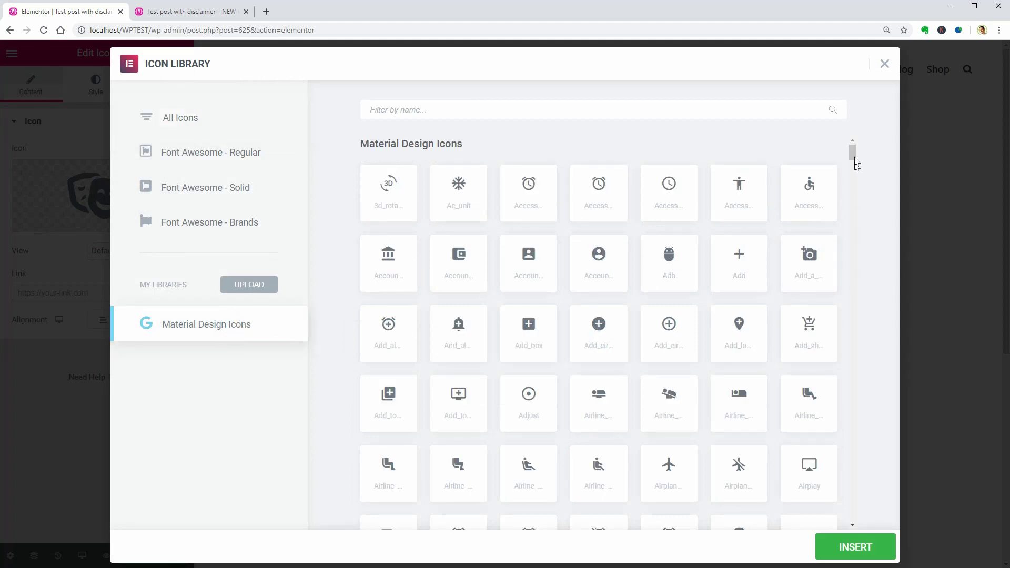
scroll(856, 163, down, 3)
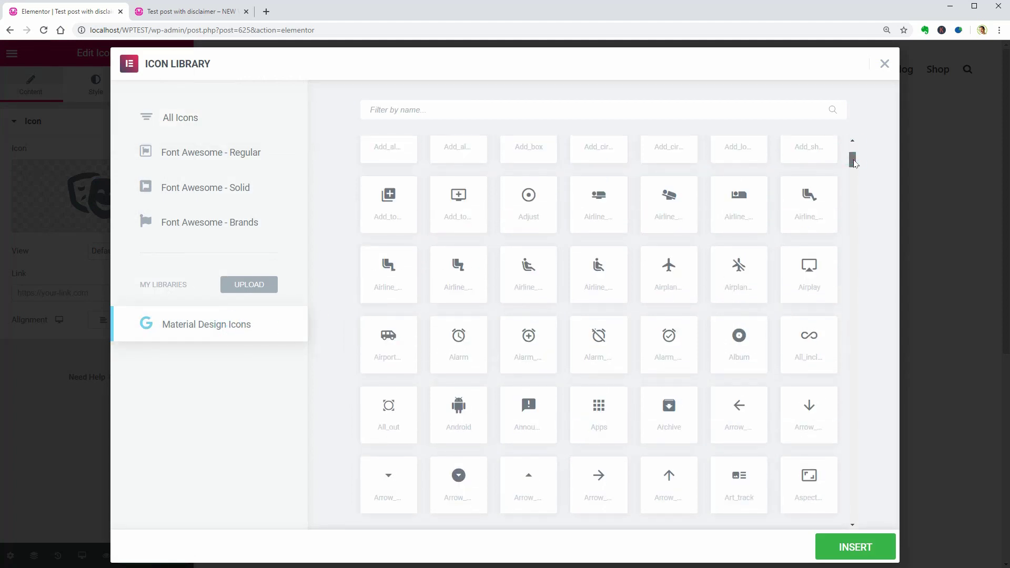
scroll(854, 162, up, 3)
click(600, 109)
text(3d)
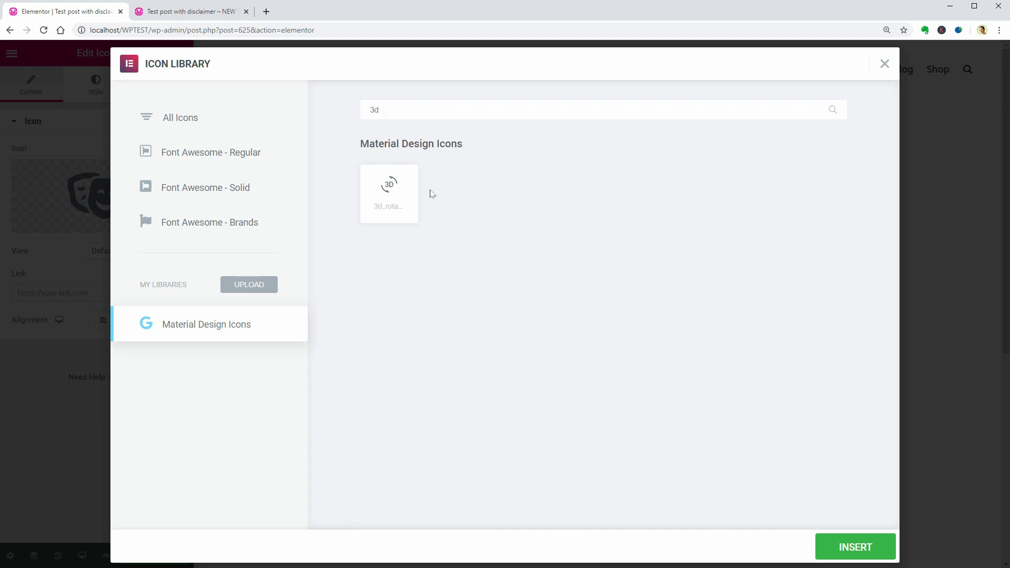
click(389, 192)
click(866, 546)
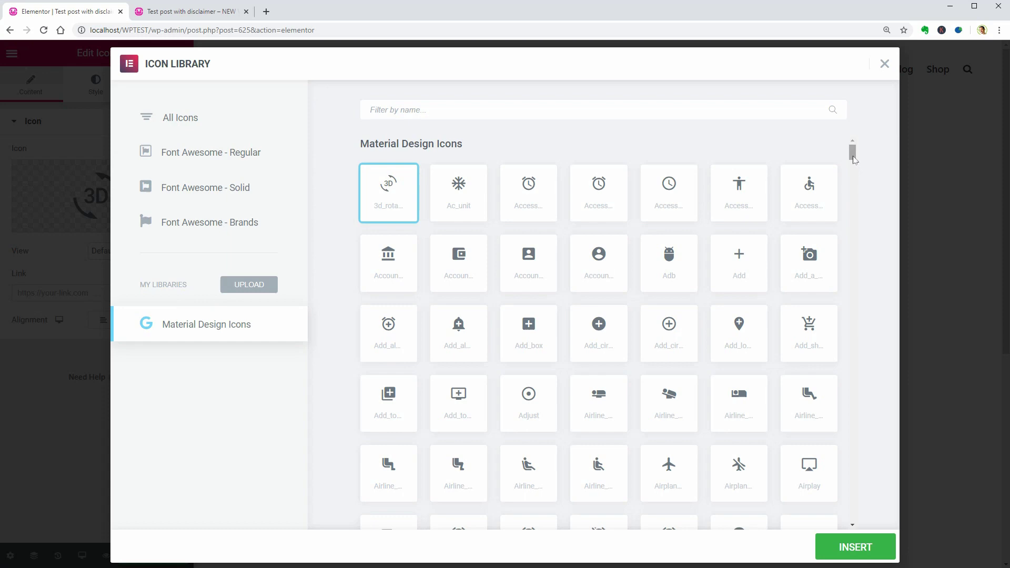
drag(853, 155, 857, 177)
scroll(853, 175, down, 2)
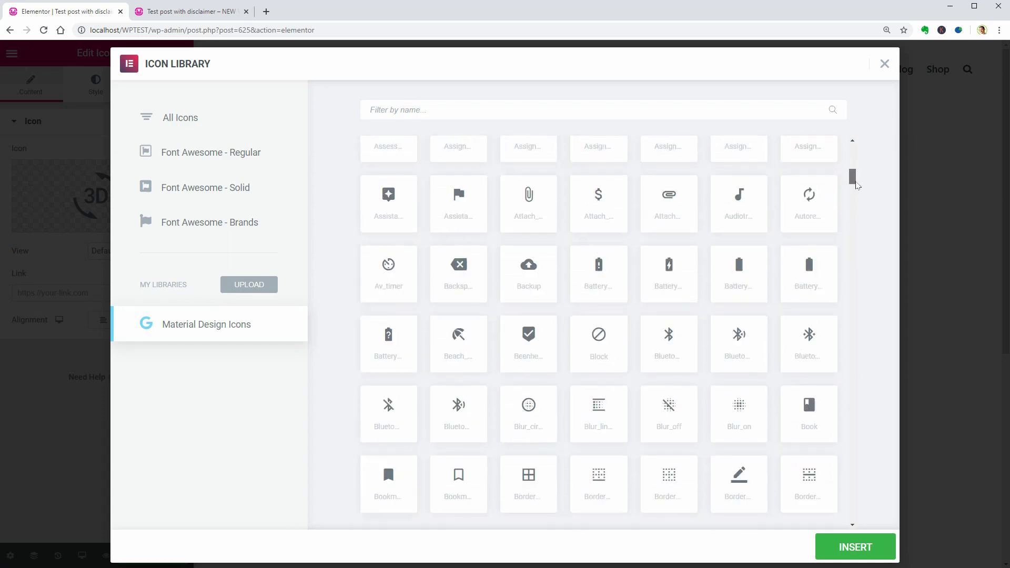
scroll(737, 439, down, 1)
scroll(736, 438, down, 1)
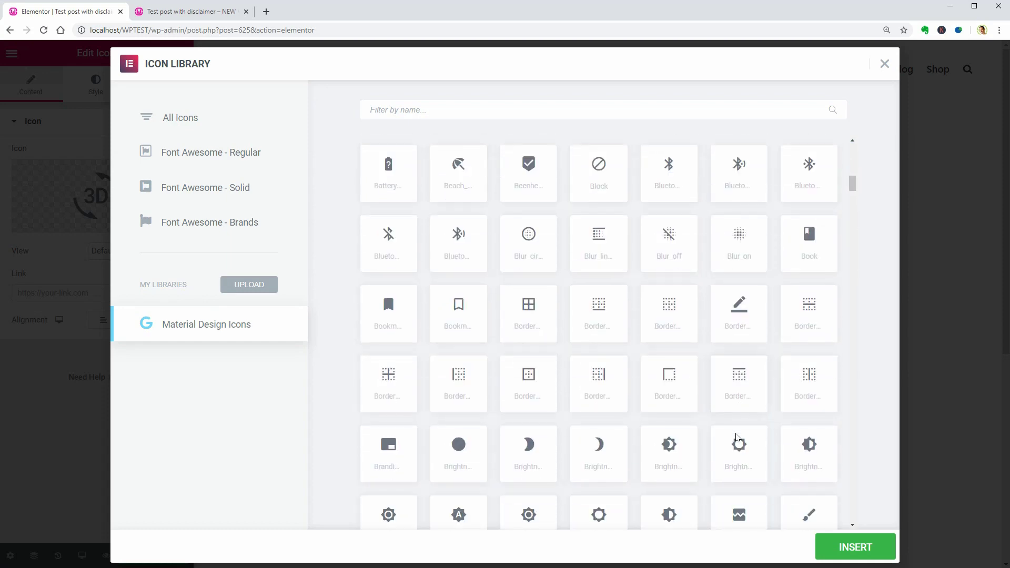
scroll(736, 438, down, 1)
scroll(736, 438, down, 1)
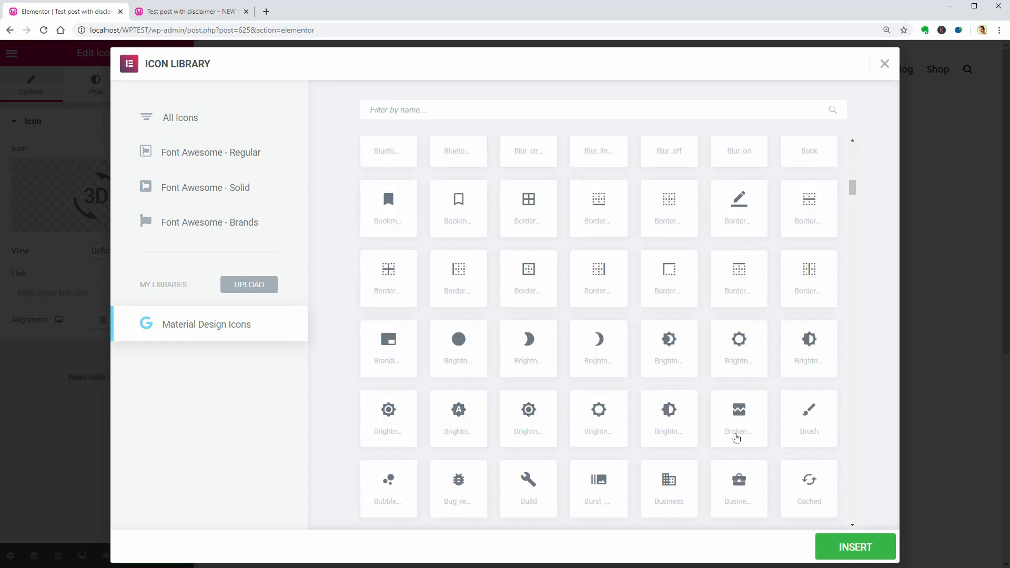
scroll(736, 439, down, 1)
scroll(736, 438, down, 1)
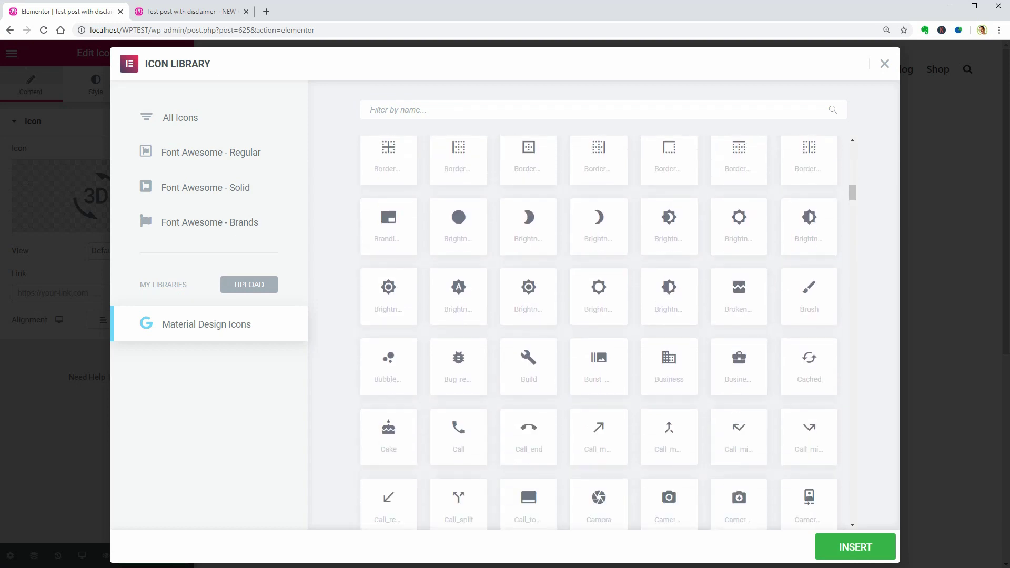
scroll(713, 318, down, 1)
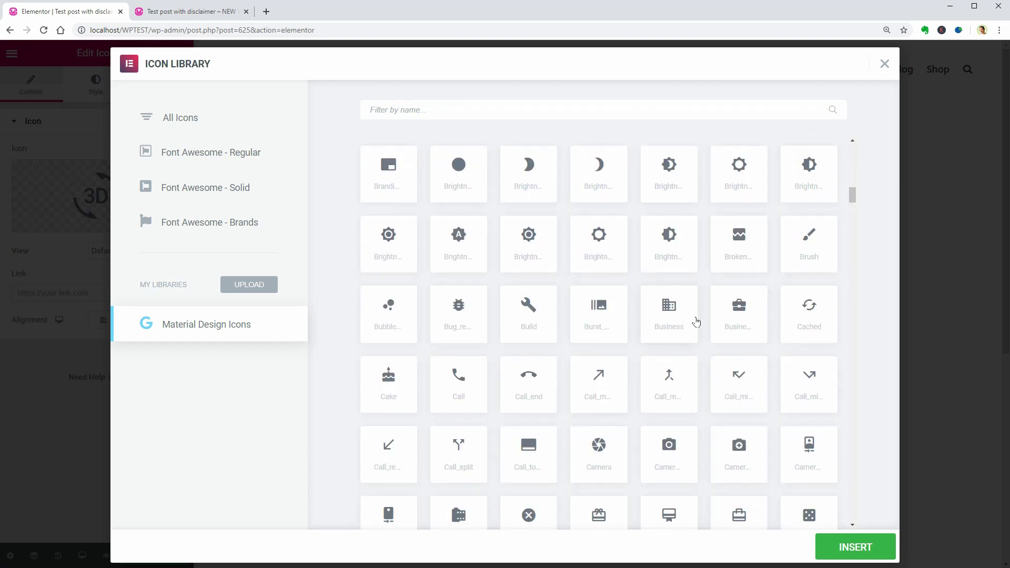
- Search the library again and insert the Material Design dumbbell icon
click(458, 107)
text(arr)
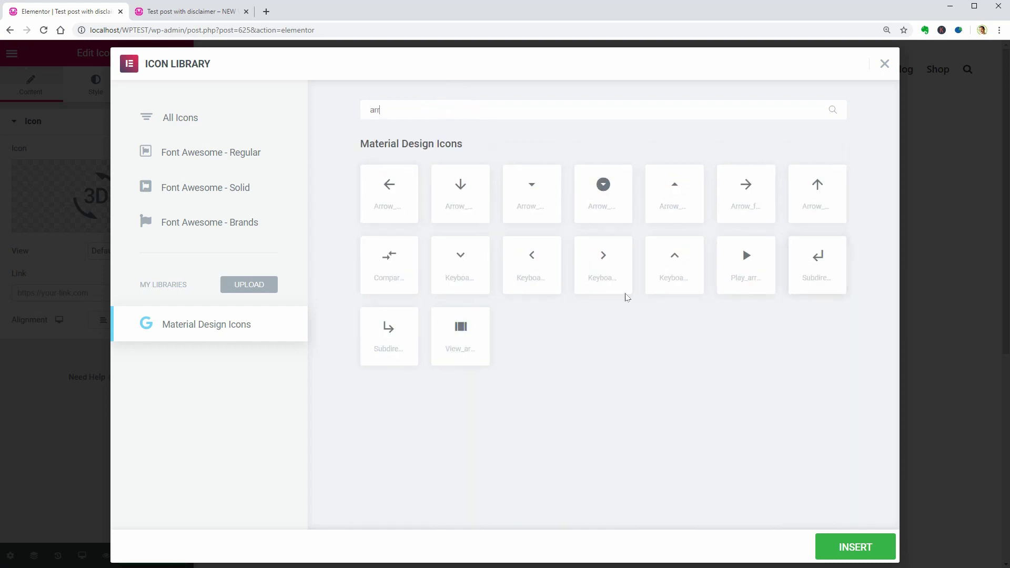
key(BackSpace)
key(BackSpace)
key(BackSpace)
text(fit)
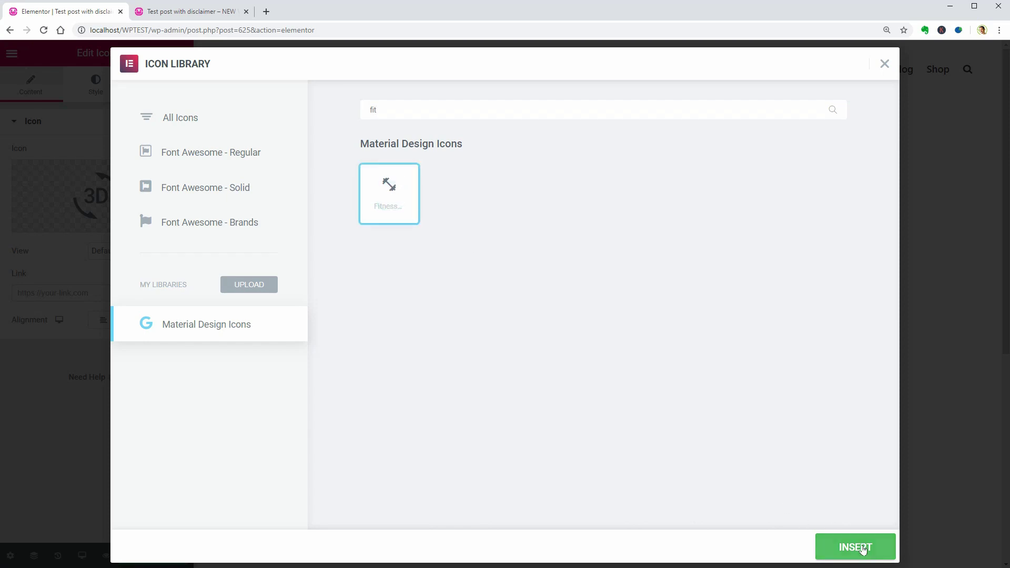
click(856, 547)
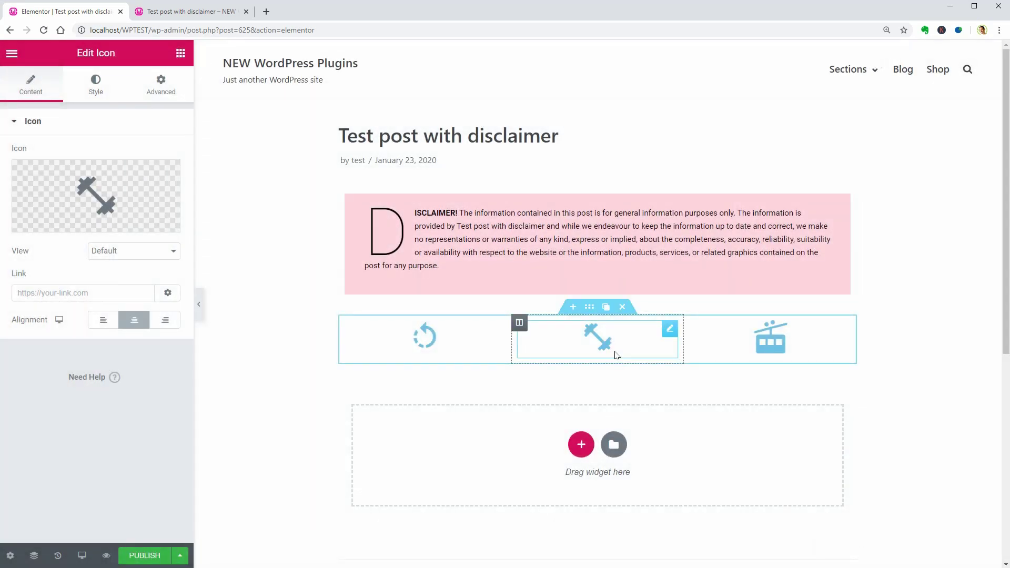
- Enlarge the dumbbell icon to about 119 in Style and open its Primary Color choices
click(95, 85)
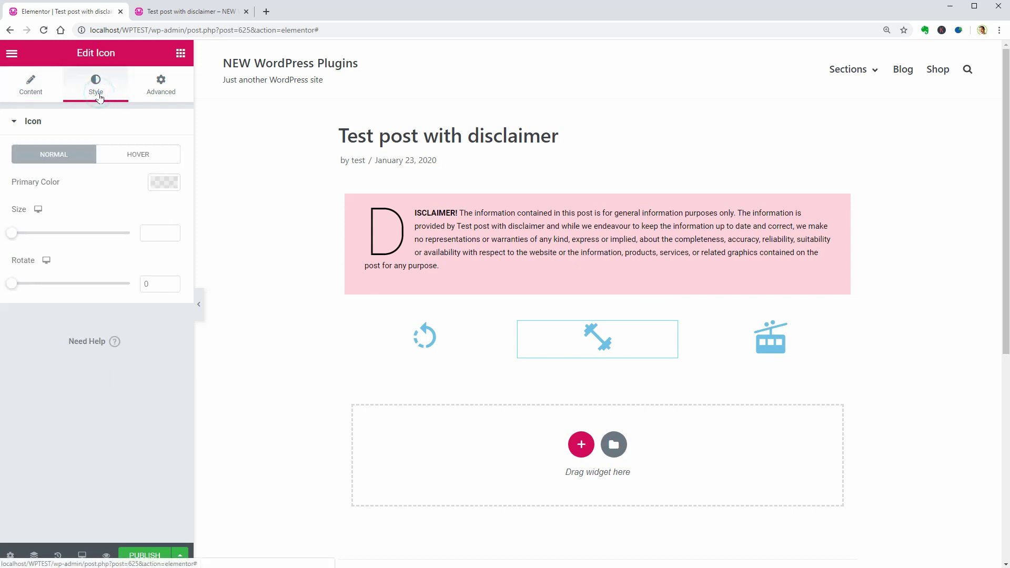
drag(13, 234, 66, 239)
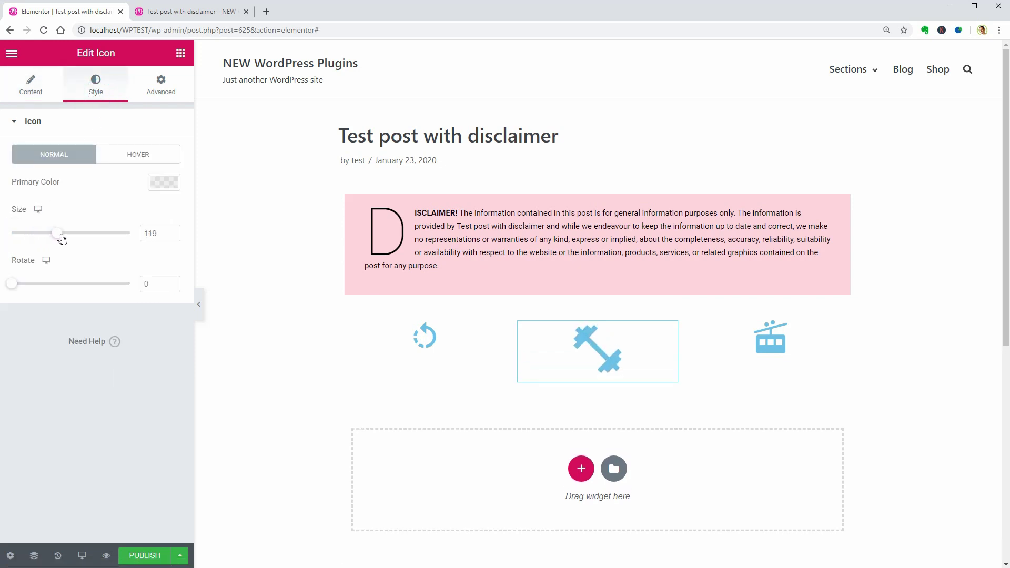
click(155, 190)
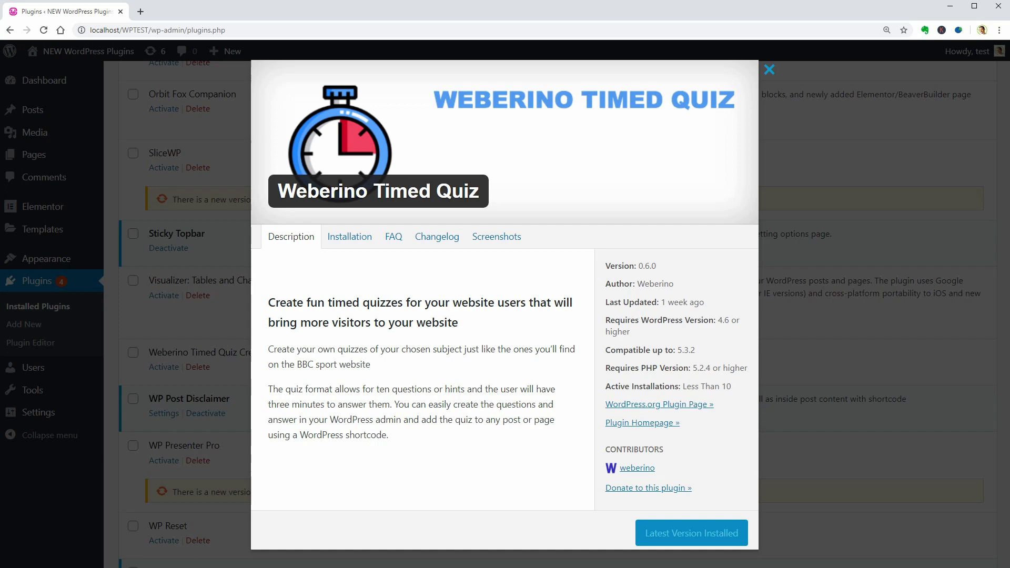
- Activate Weberino Timed Quiz Creator, open Test Quiz for review, then go to All Posts
click(769, 72)
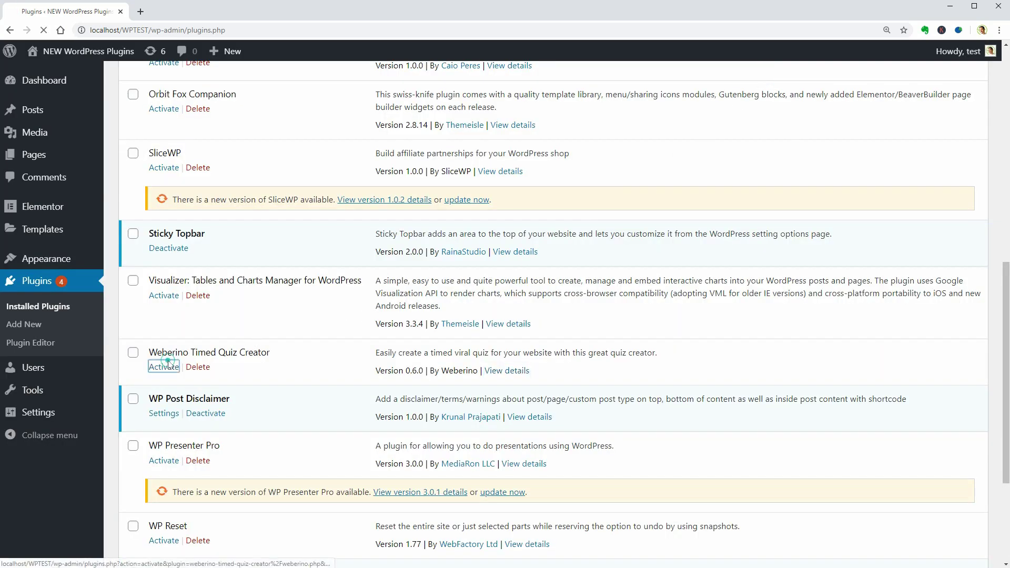
click(164, 367)
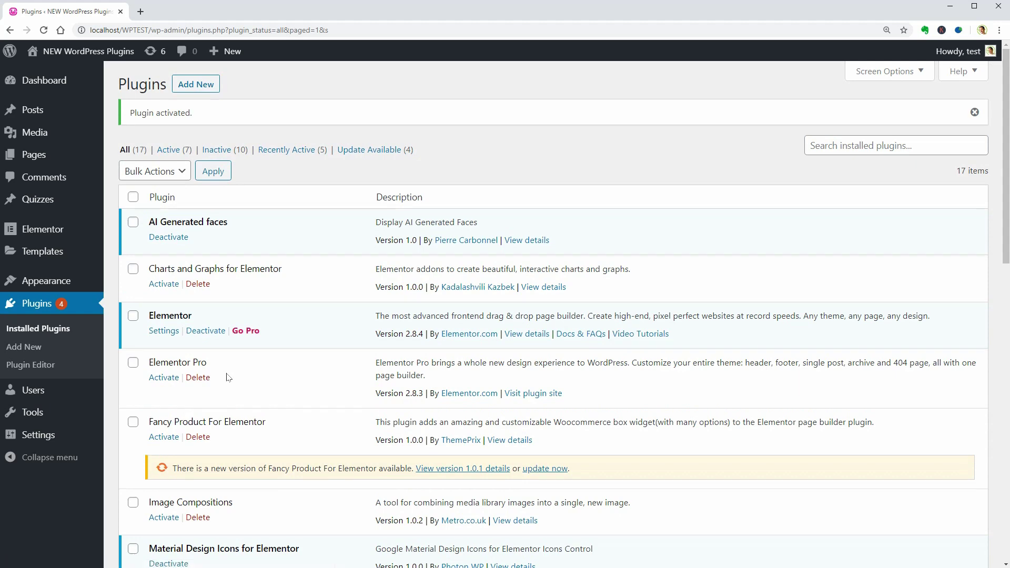
mouse_move(38, 200)
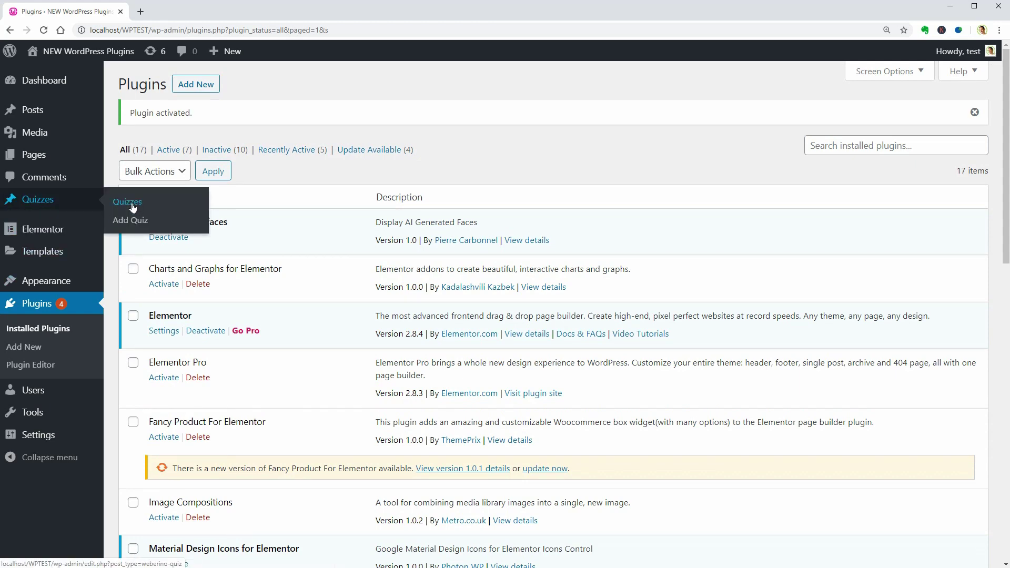
click(128, 202)
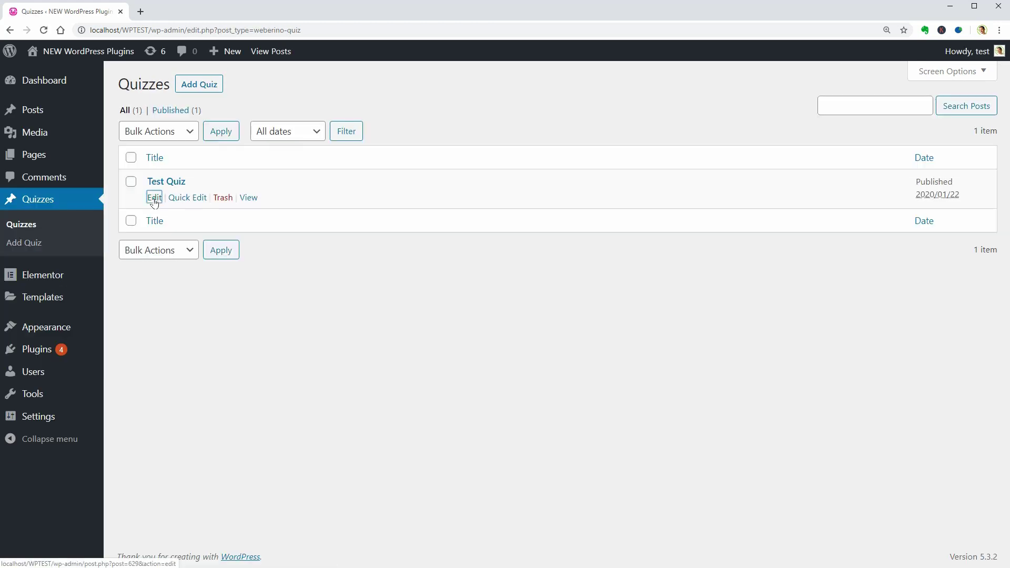
click(154, 198)
scroll(837, 366, down, 1)
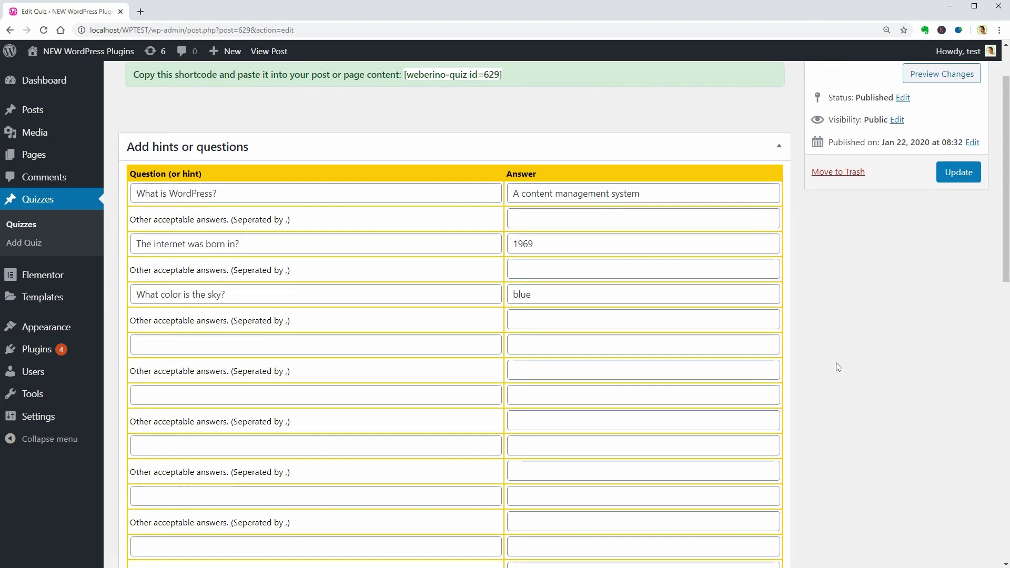
scroll(838, 367, down, 1)
scroll(838, 367, down, 2)
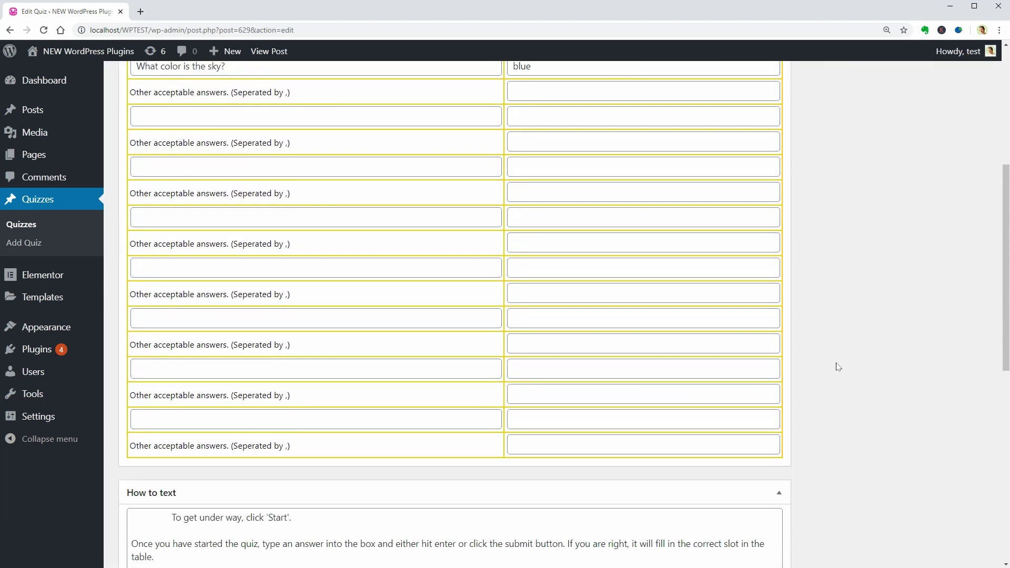
scroll(838, 367, down, 1)
scroll(837, 367, down, 2)
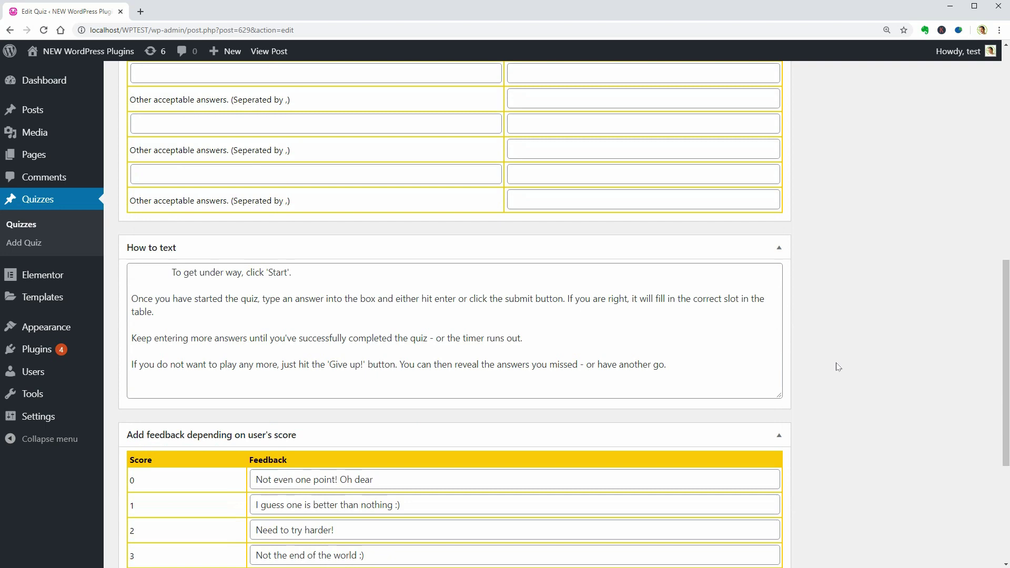
scroll(835, 366, up, 10)
click(136, 115)
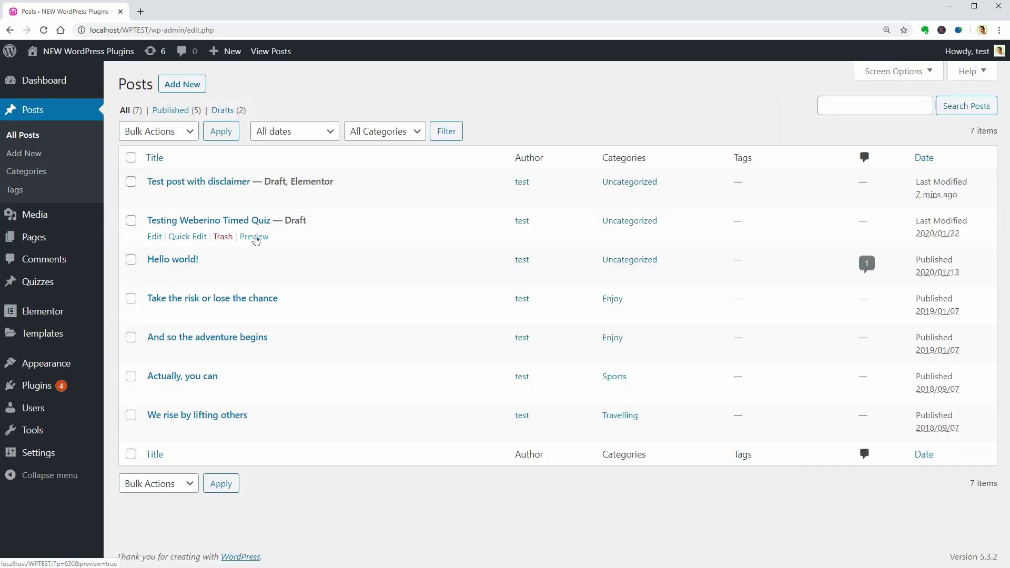
- Preview the Testing Weberino Timed Quiz post and toggle its How To Play instructions
click(254, 236)
click(294, 272)
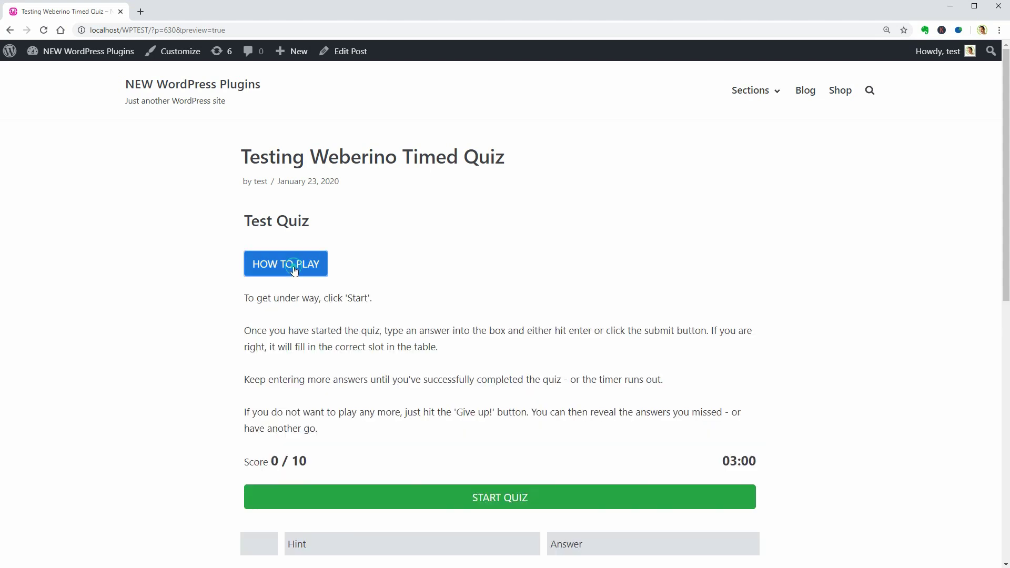
click(293, 271)
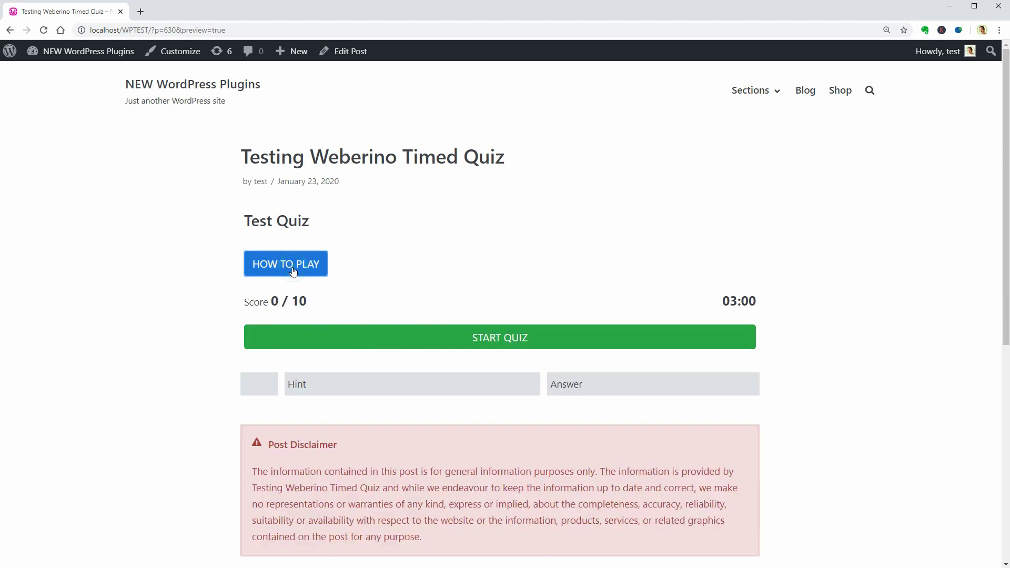
- Start the timed quiz, submit the answer 'WordPress Plugins', then give up
click(511, 339)
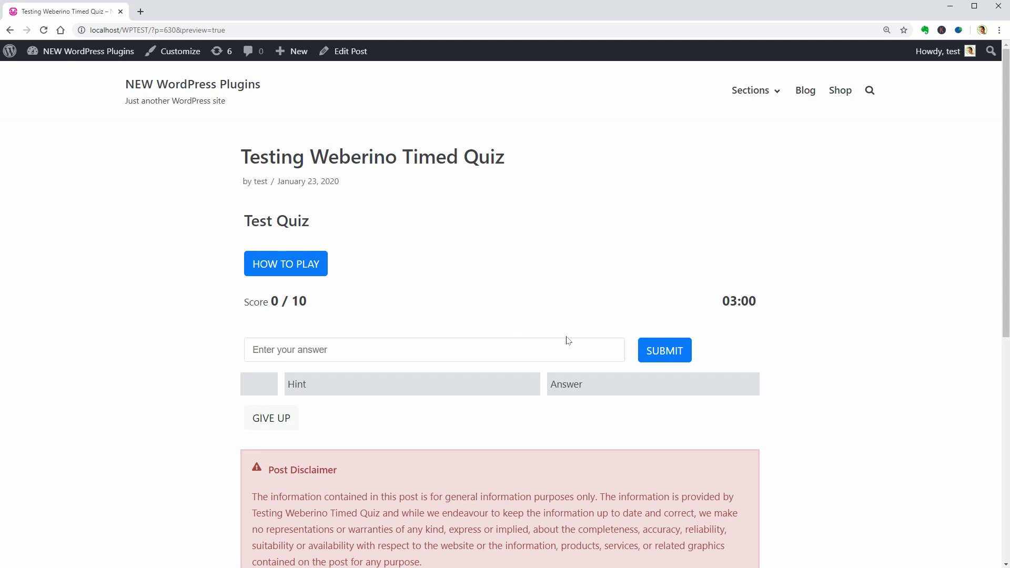
click(429, 350)
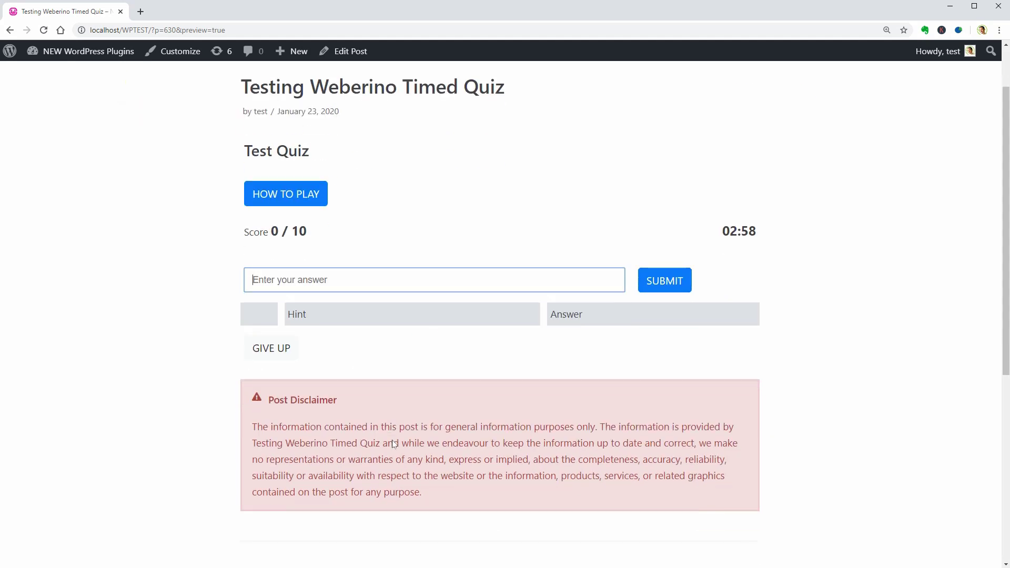
text(WordPre)
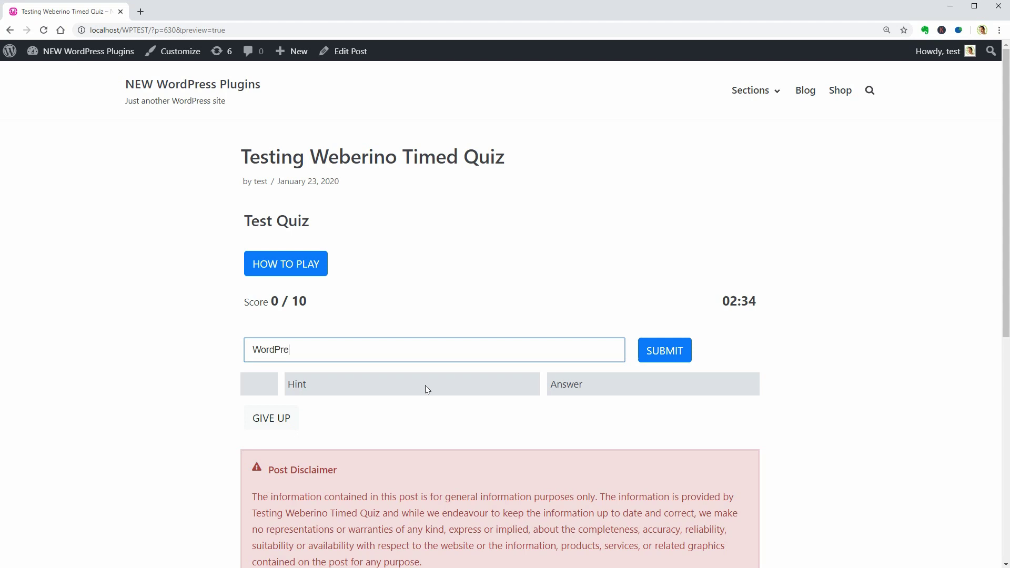
text(ss Plugins)
click(677, 355)
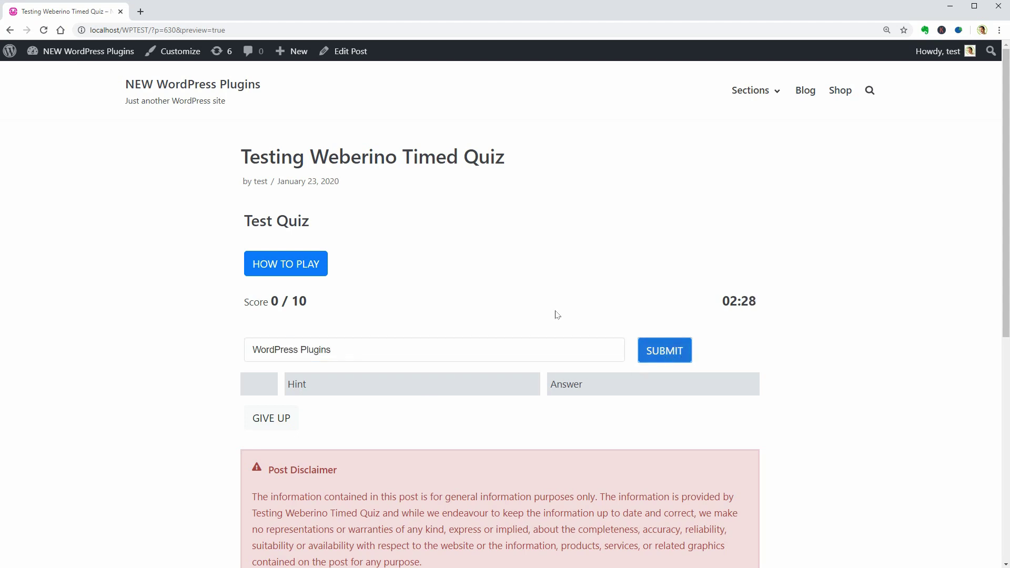
click(313, 270)
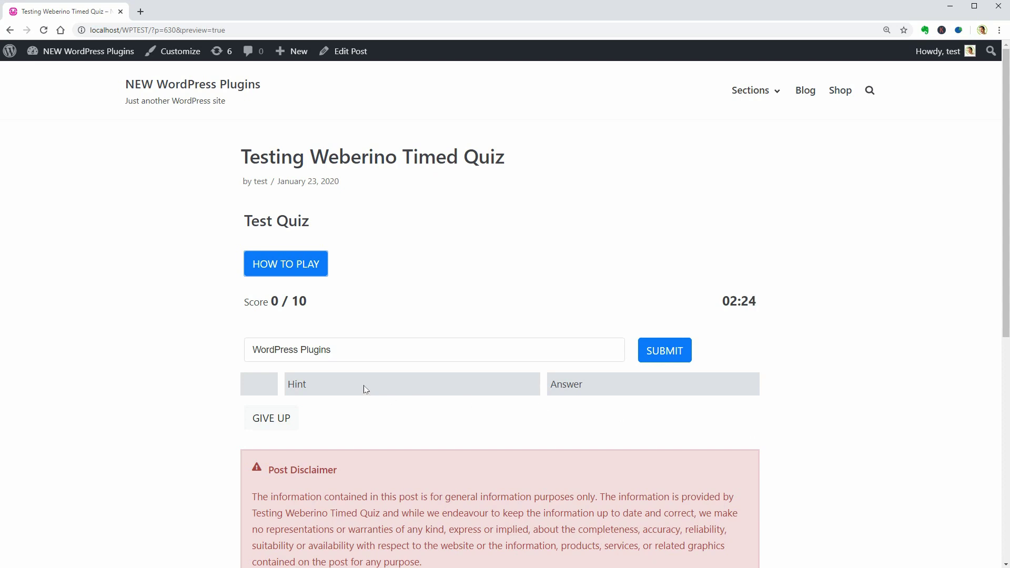
click(363, 387)
click(614, 387)
click(280, 421)
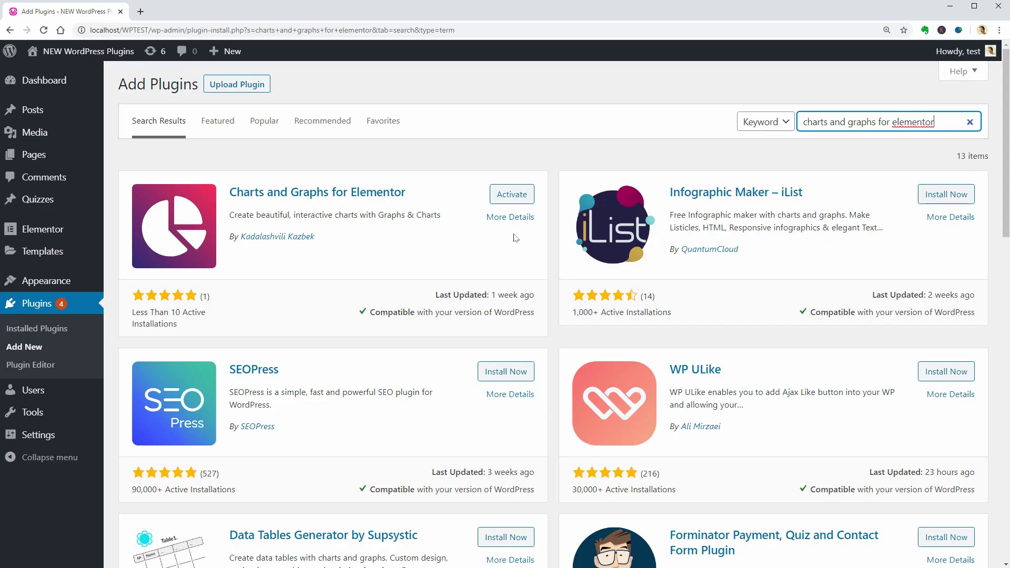
- Activate Charts and Graphs for Elementor, then go to Pages > All Pages
click(509, 203)
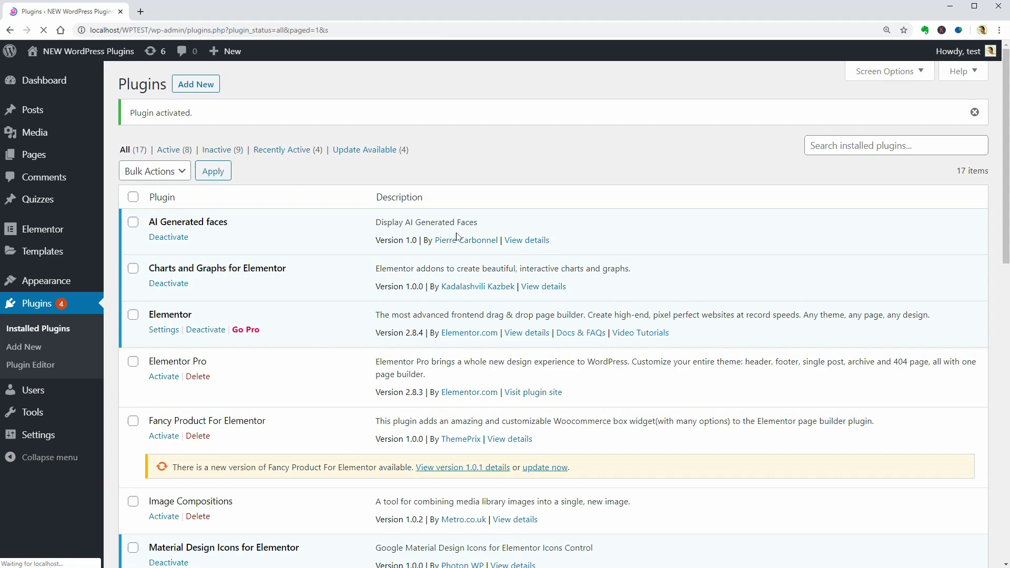
mouse_move(34, 155)
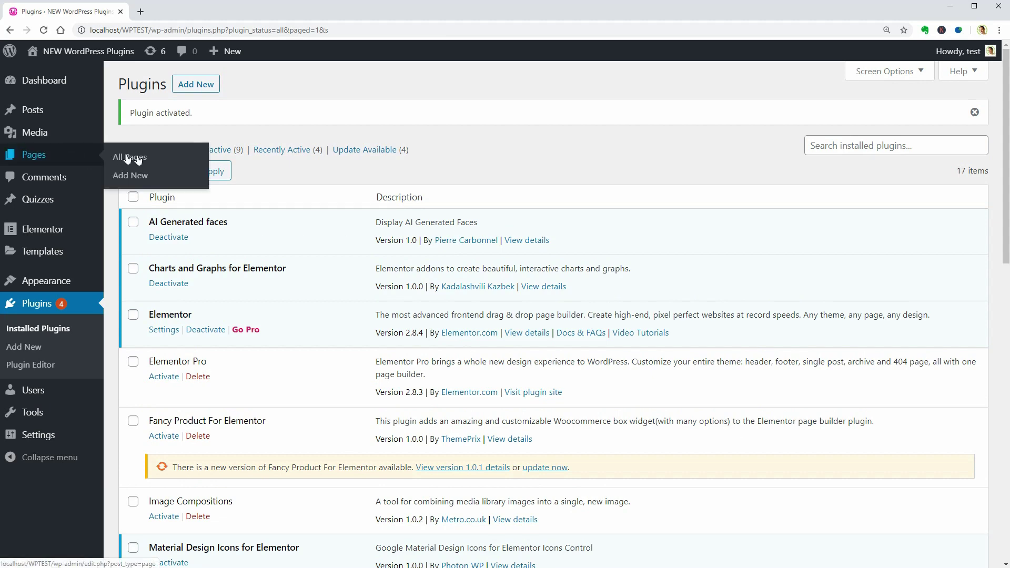
click(137, 160)
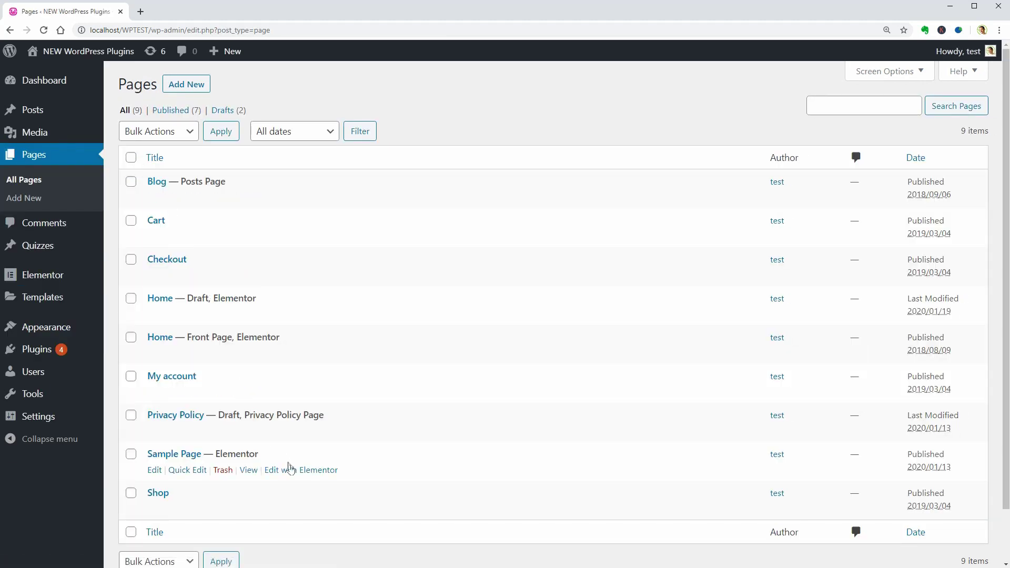
- Place a Charts & Graphs widget below the Design & Funcionality heading on Sample Page
click(292, 471)
click(149, 103)
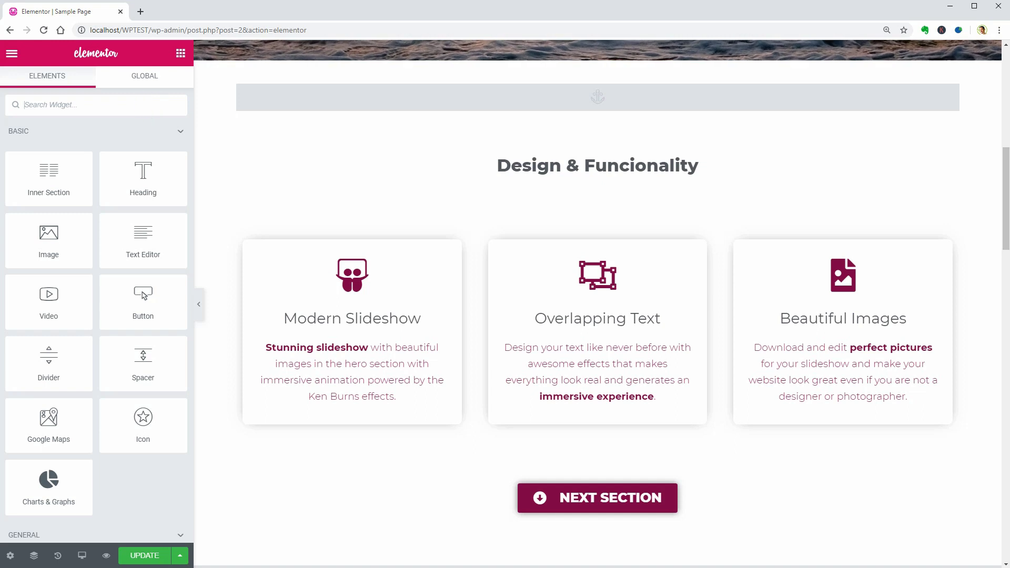
text(char)
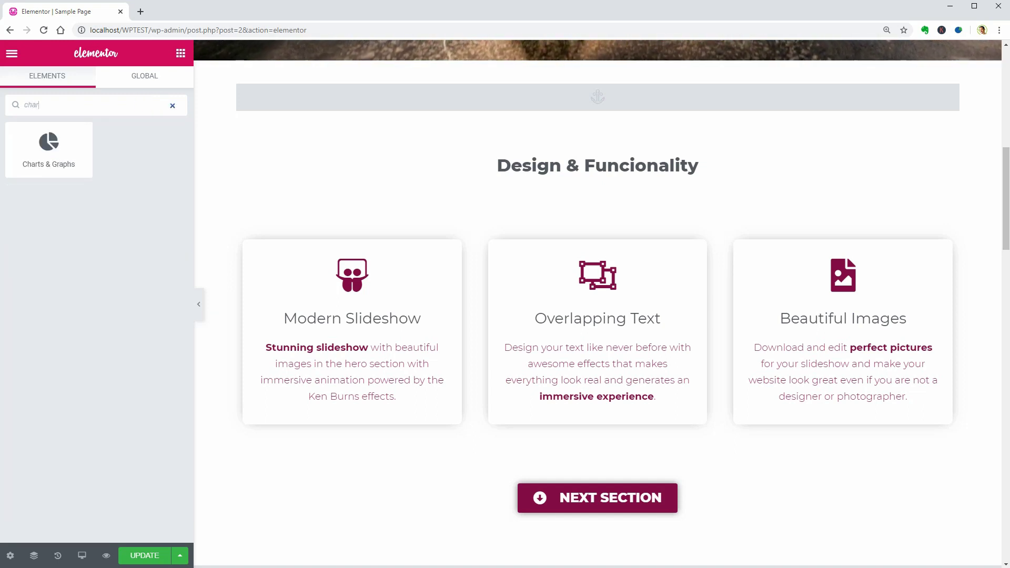
drag(49, 150, 610, 186)
drag(490, 203, 555, 344)
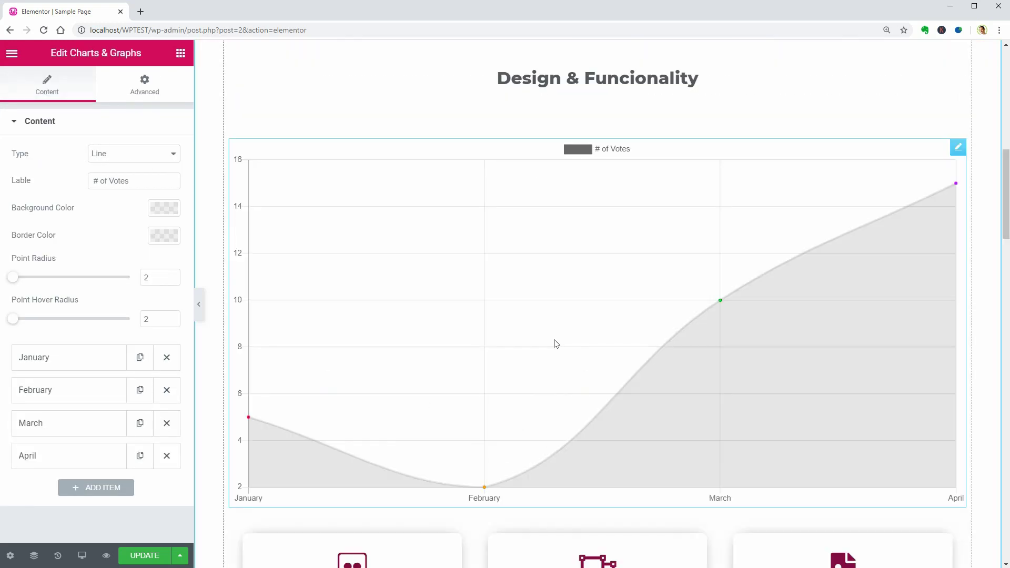
- Try the bar, horizontal bar, pie, doughnut and polar area chart types
click(145, 157)
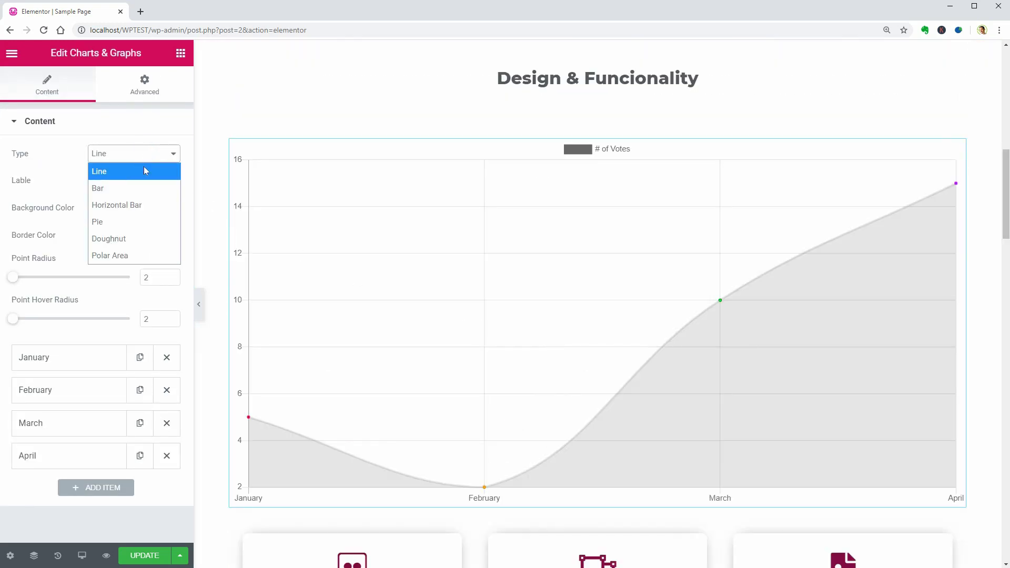
click(142, 189)
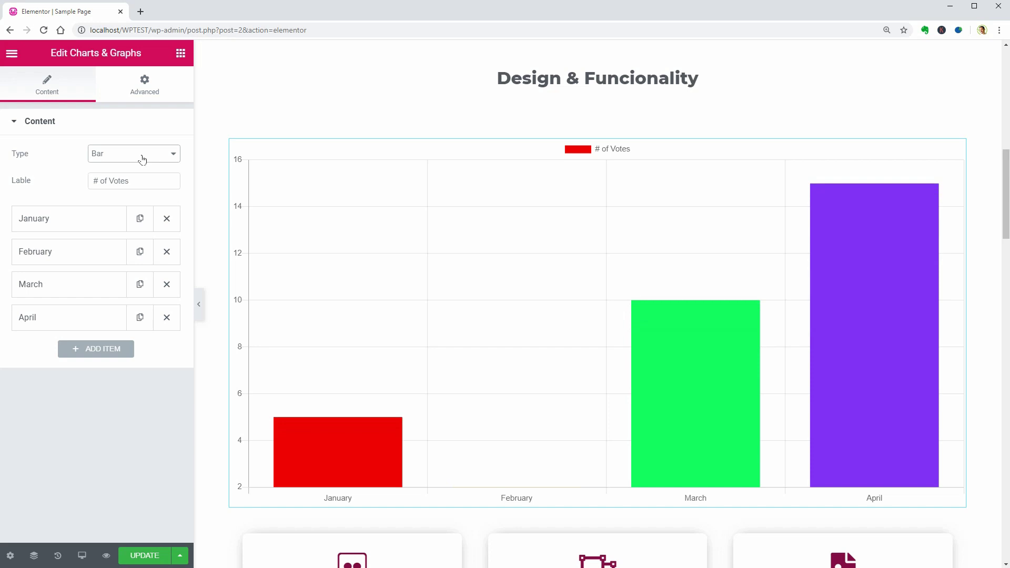
click(142, 158)
click(136, 204)
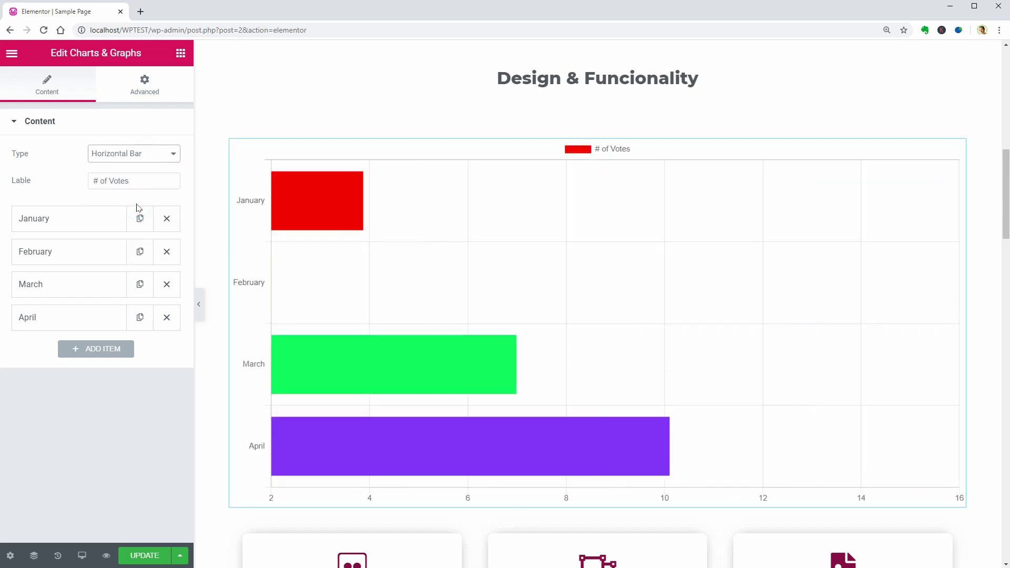
click(138, 157)
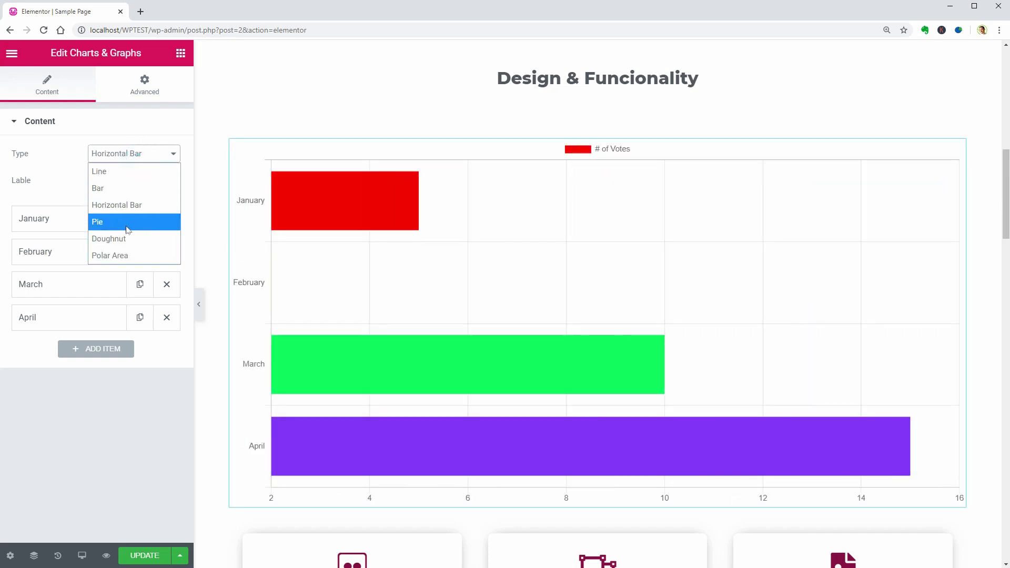
click(126, 226)
click(130, 156)
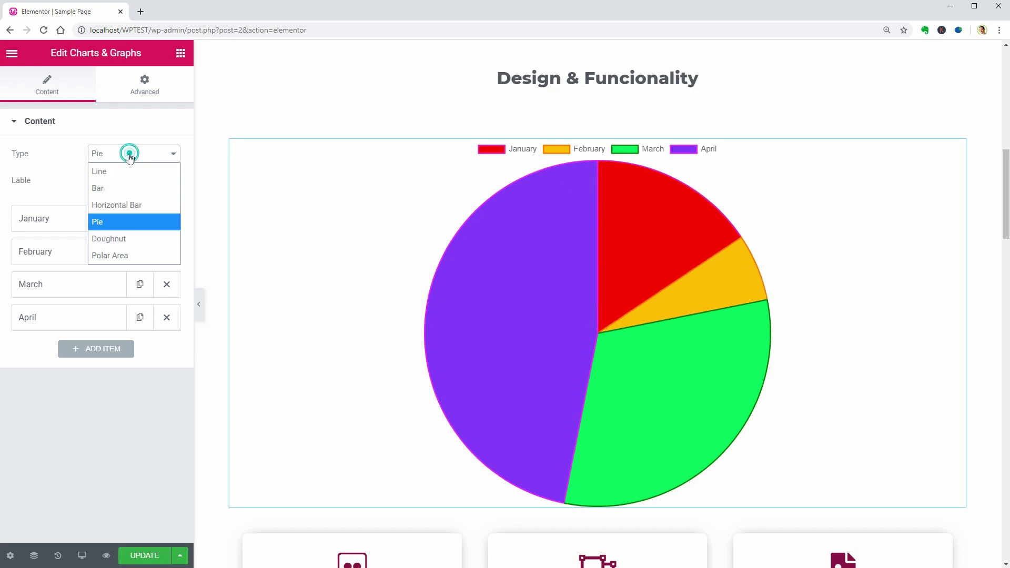
click(123, 237)
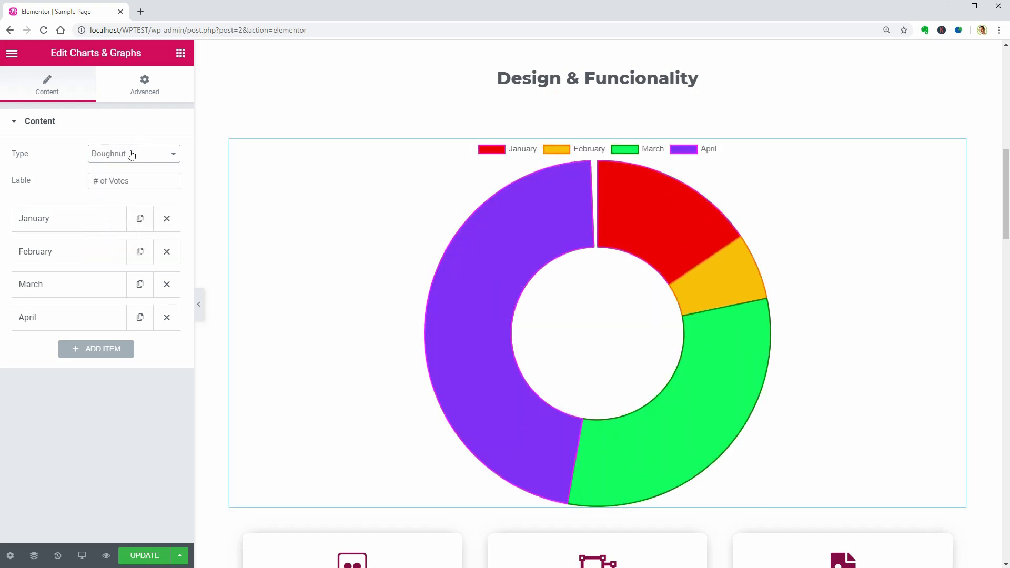
click(132, 155)
click(133, 253)
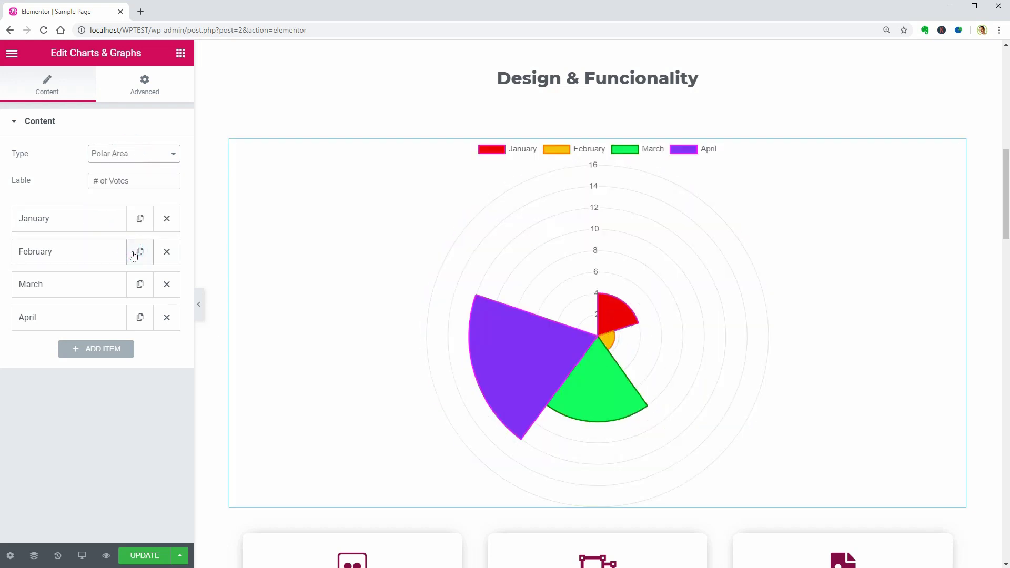
click(132, 155)
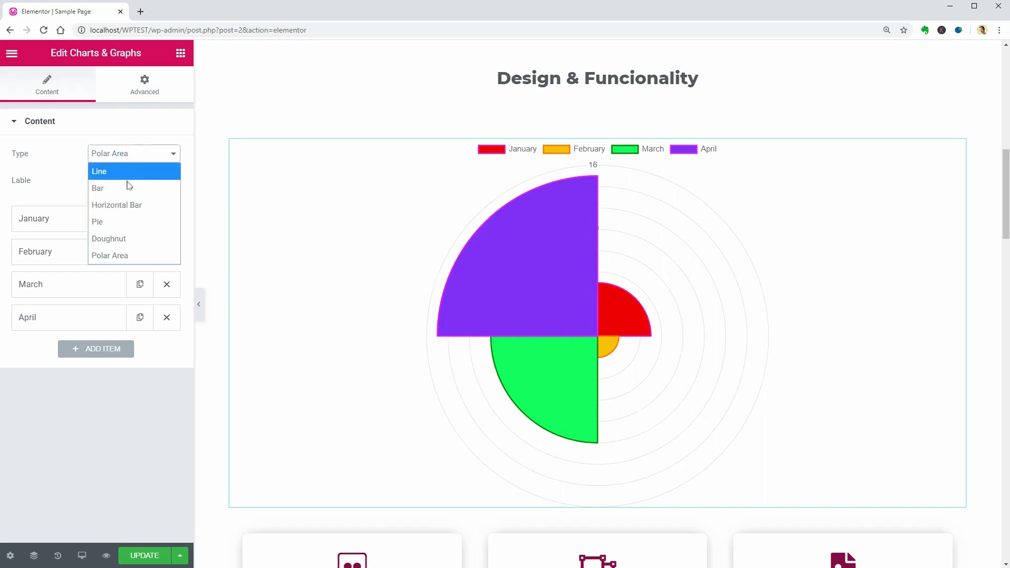
- Switch the chart back to pie and raise January's value to 20
click(126, 219)
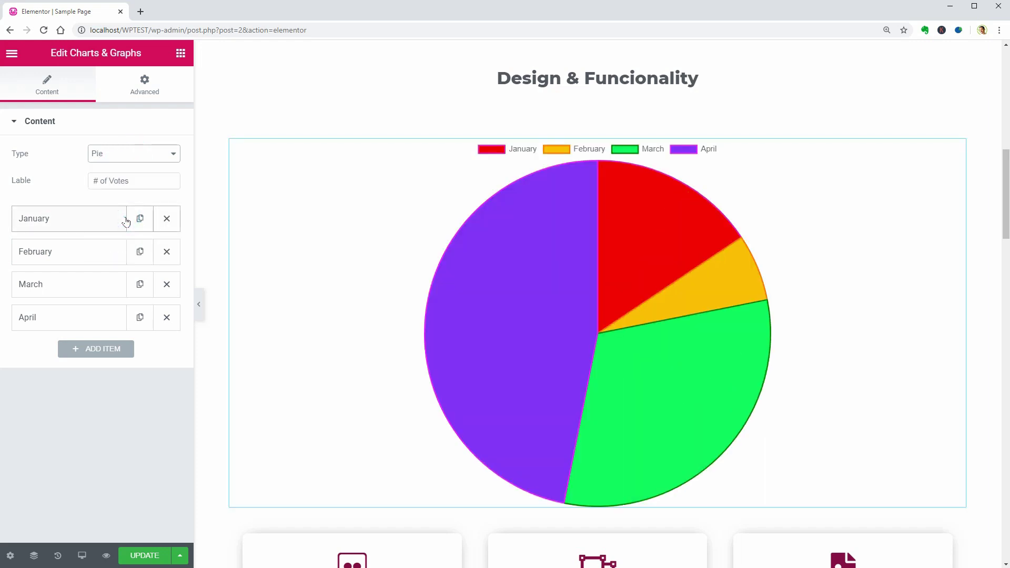
click(97, 223)
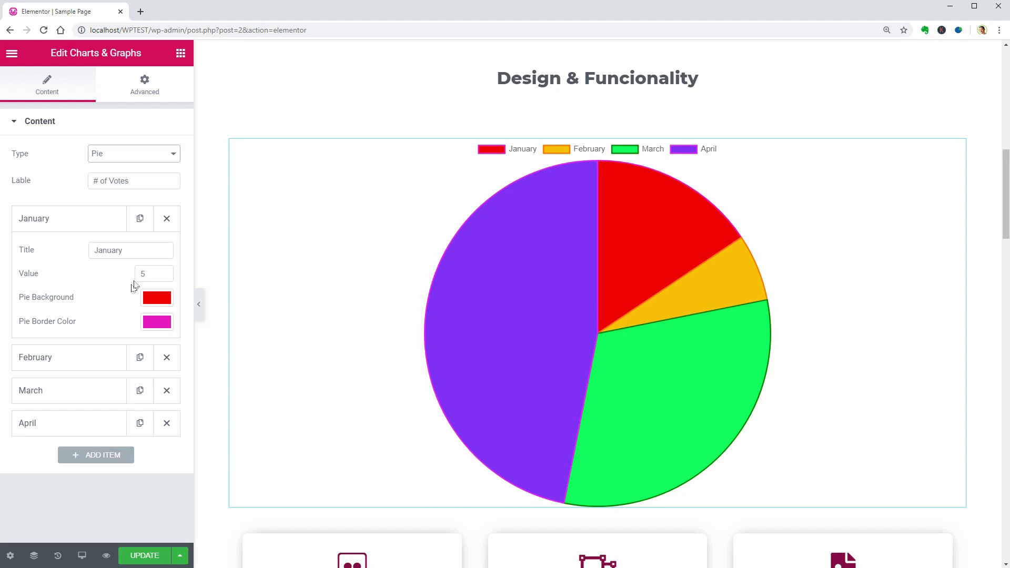
click(162, 272)
click(162, 271)
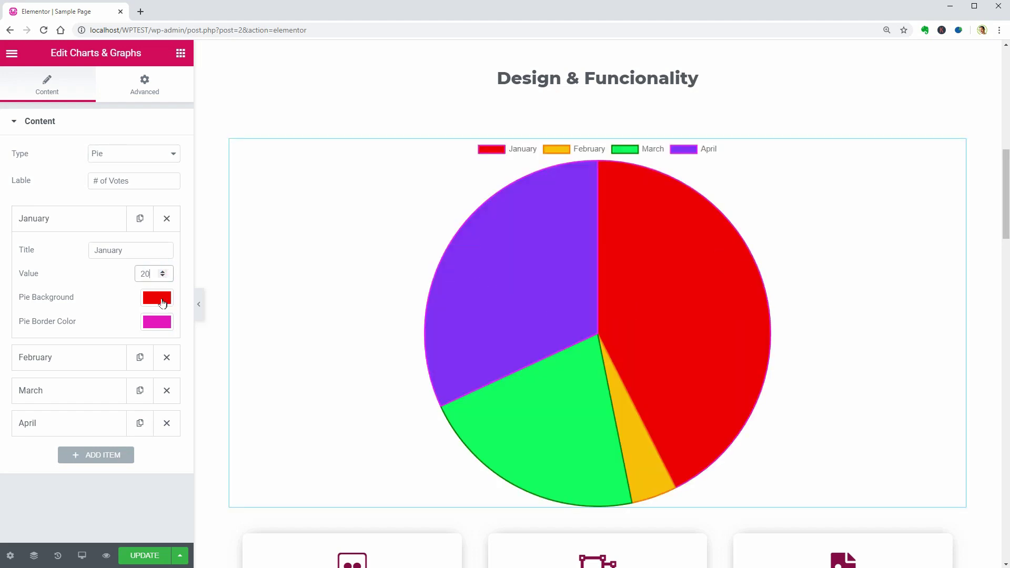
- Colour January's slice green (#23A455) and make its border fully transparent
click(164, 303)
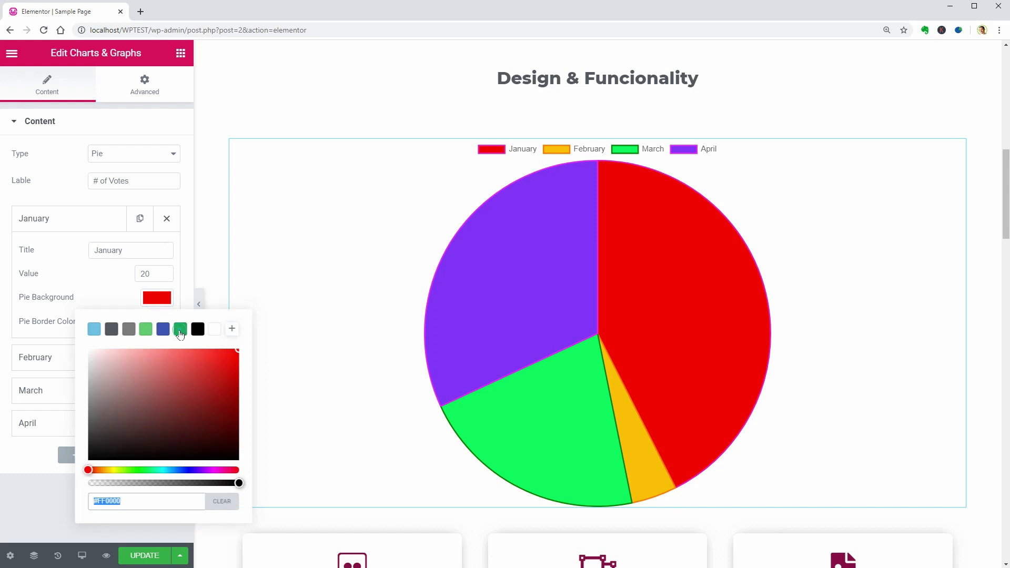
click(181, 329)
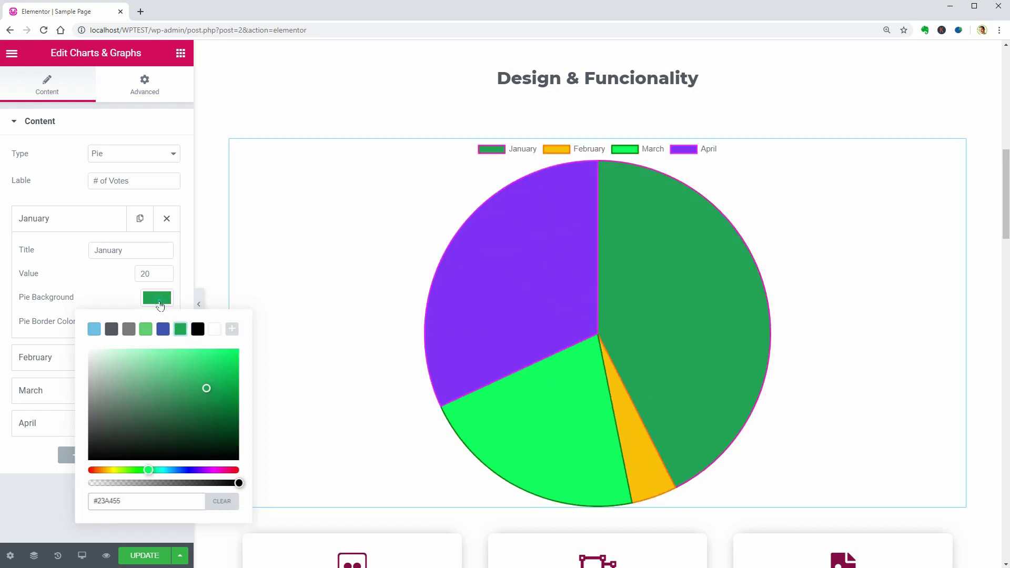
click(160, 305)
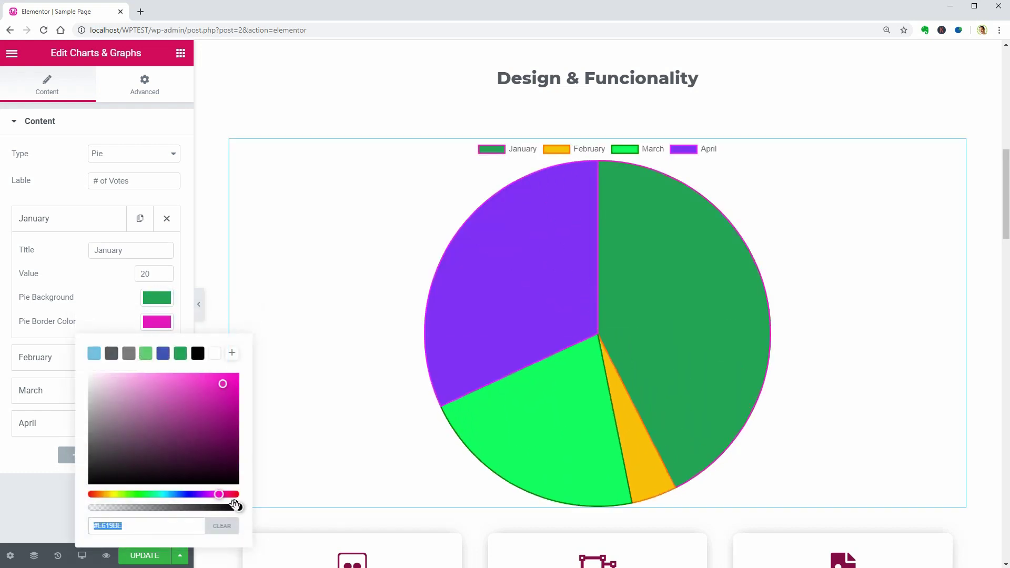
drag(237, 508, 89, 508)
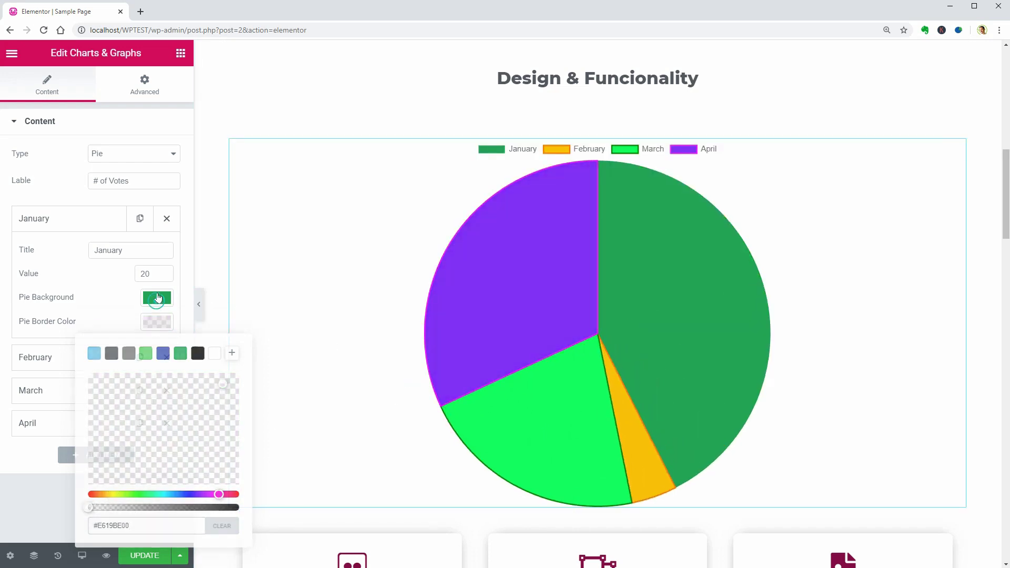
click(158, 298)
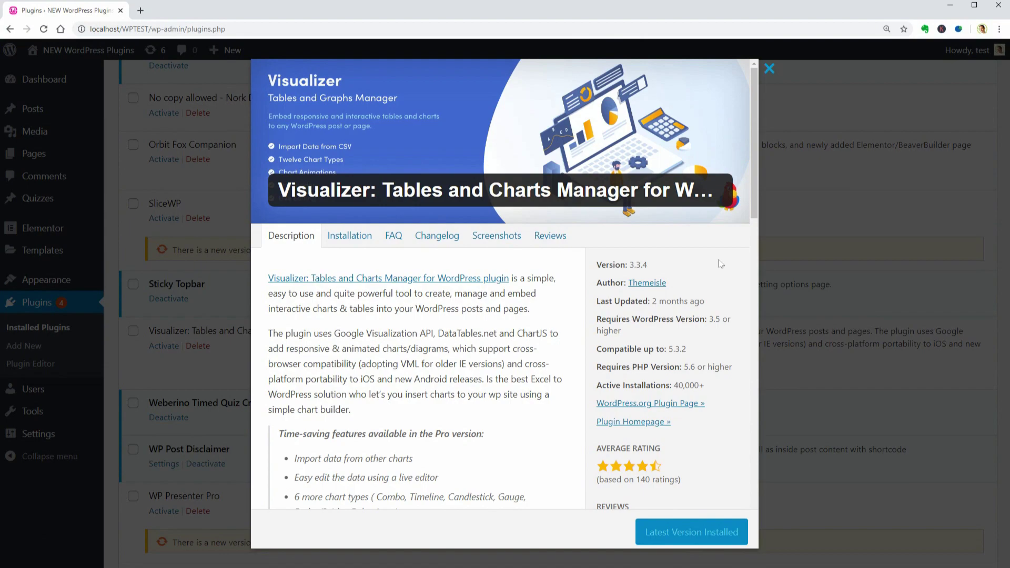
- Close the Visualizer details and add Geo map chart #651 to the Visualizer Library
click(771, 71)
click(163, 347)
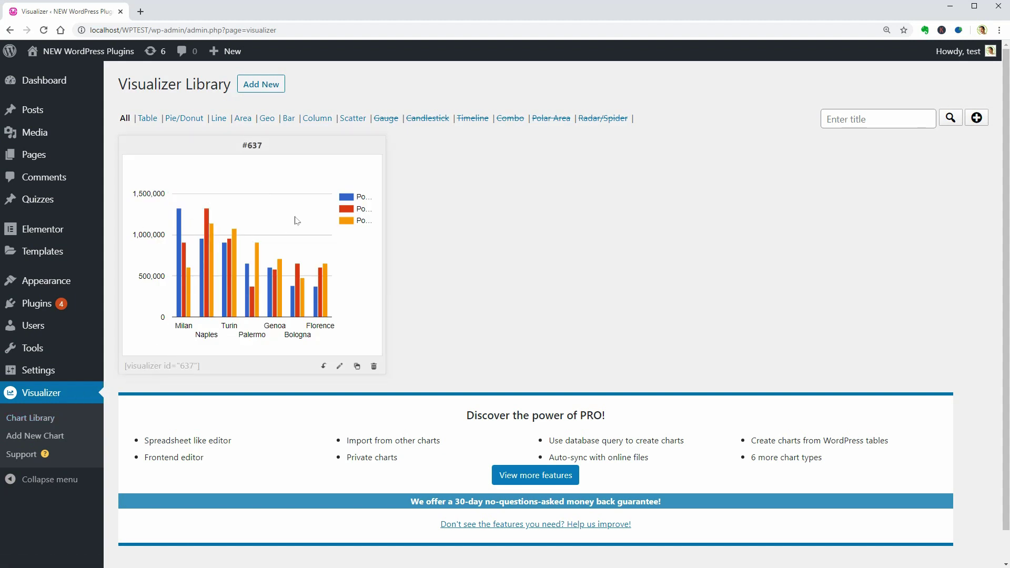
click(263, 85)
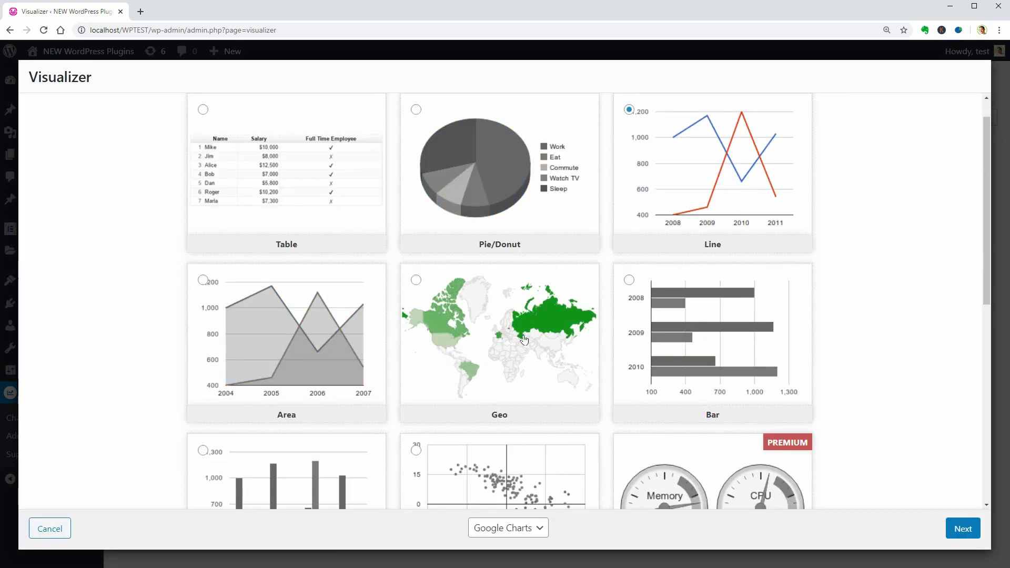
click(524, 340)
click(961, 531)
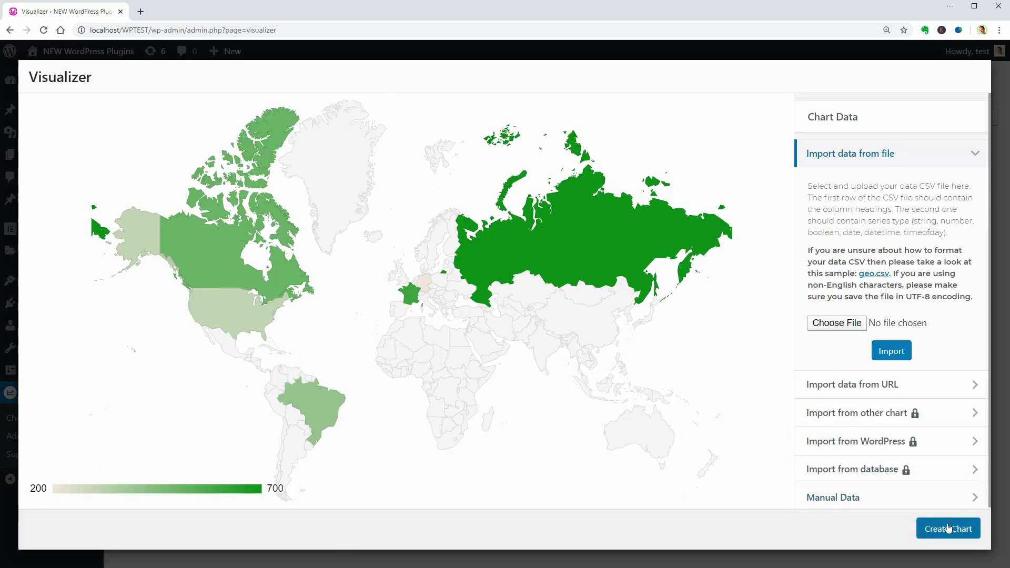
click(948, 529)
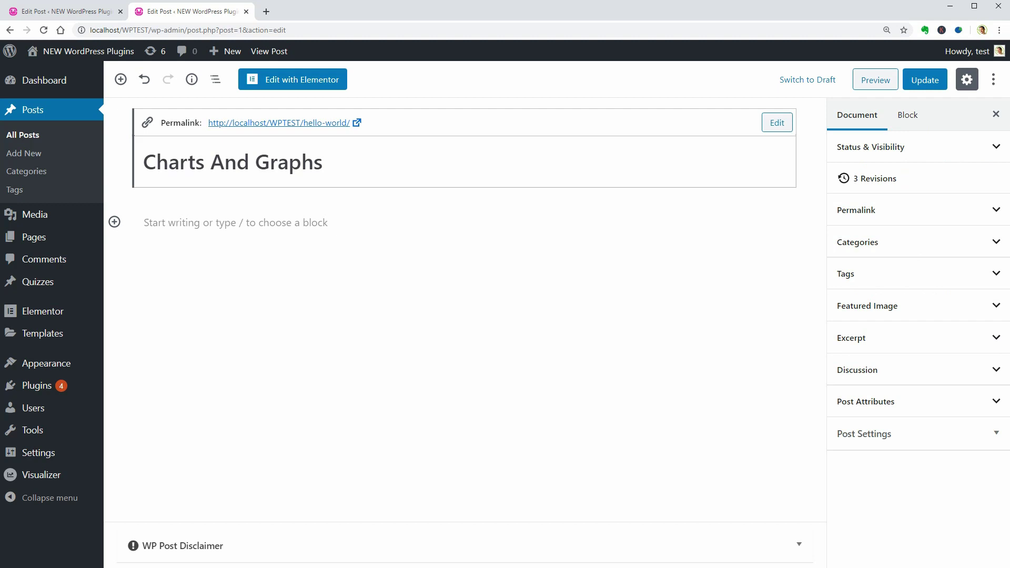
- Insert a Visualizer Chart block into the post body
click(144, 163)
text(Visualiz)
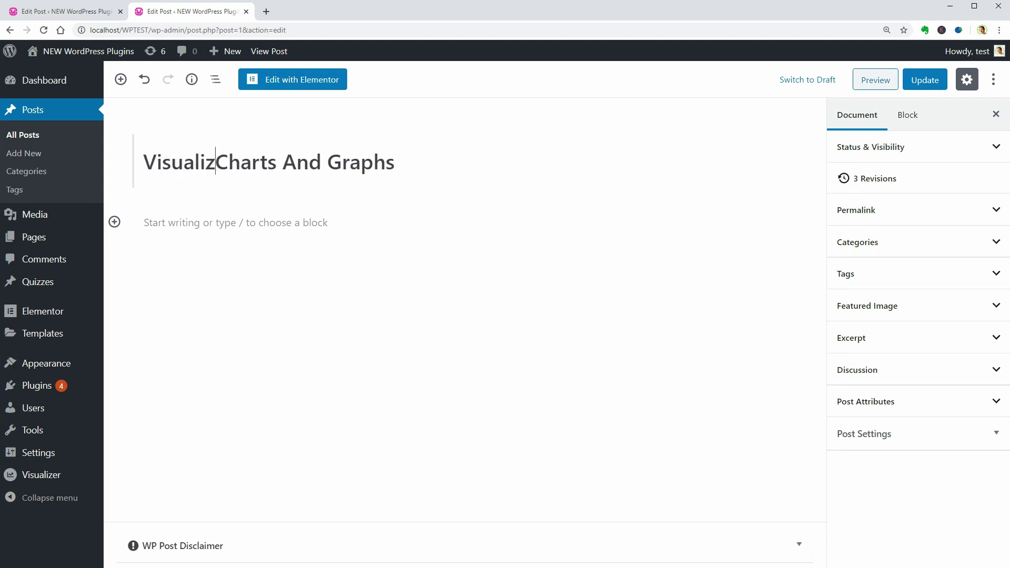
text(er:)
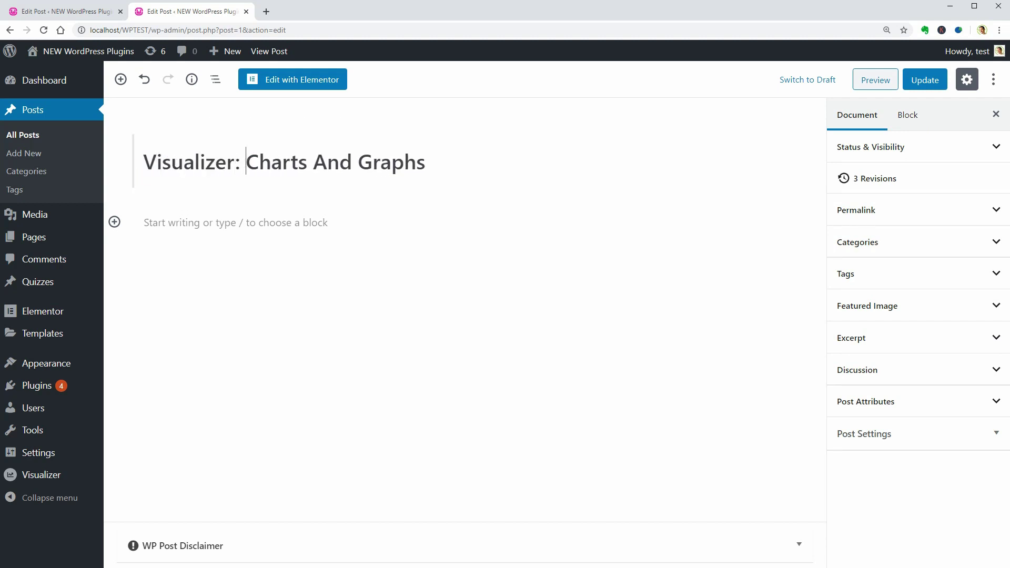
key(Return)
click(117, 224)
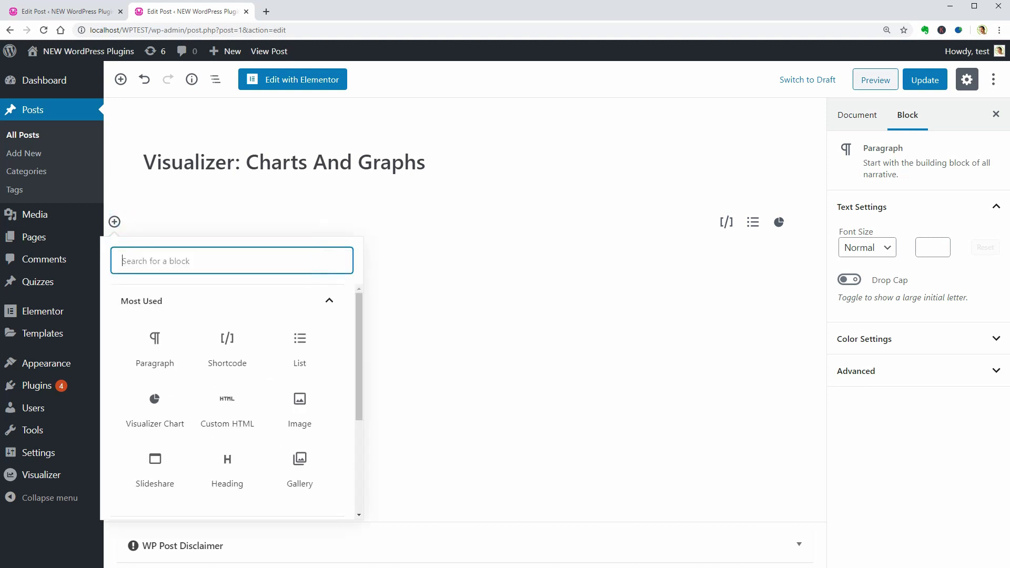
text(vi)
click(150, 356)
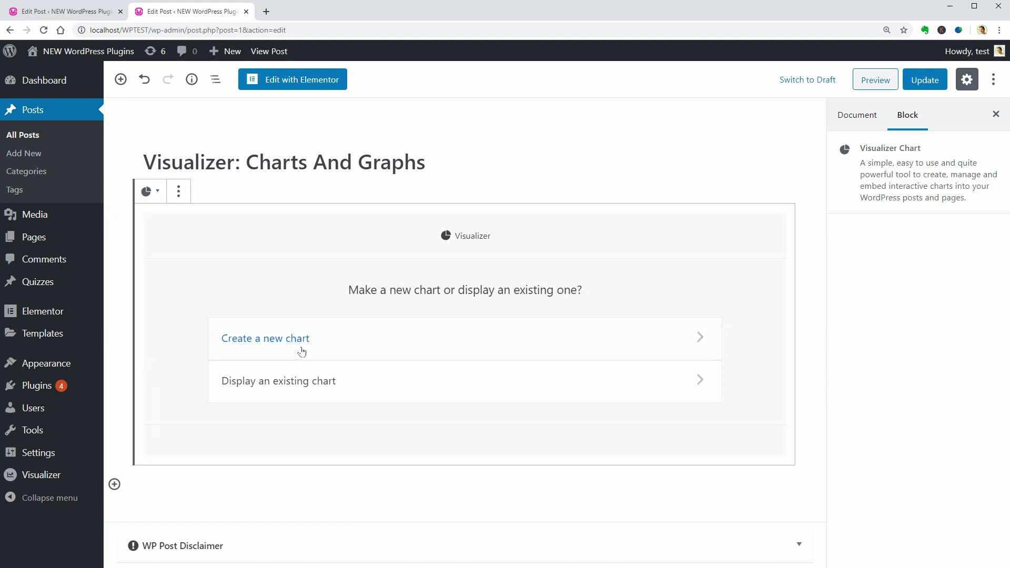
- Embed the existing #651 world-map chart in the Visualizer block
click(673, 342)
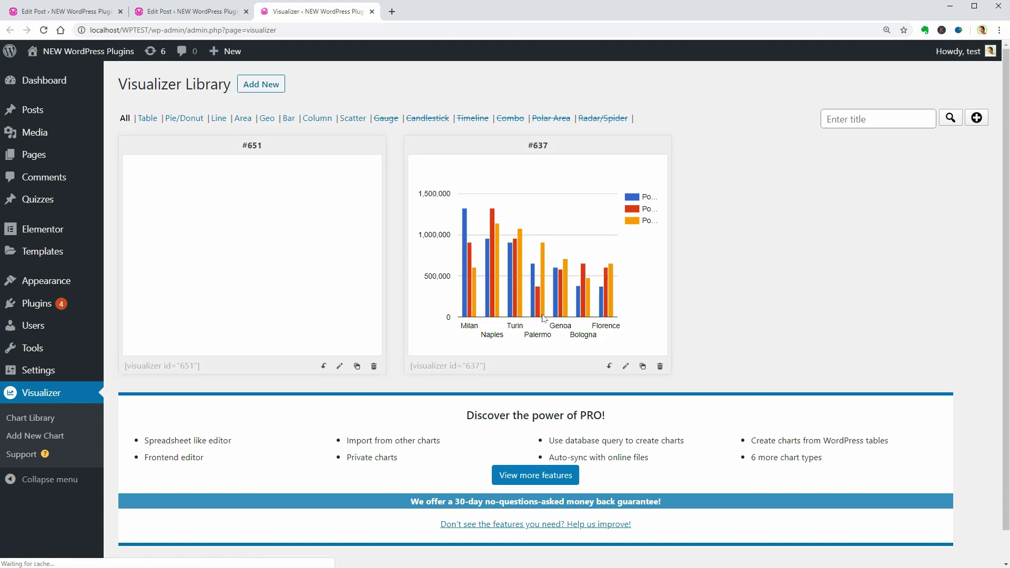
click(216, 13)
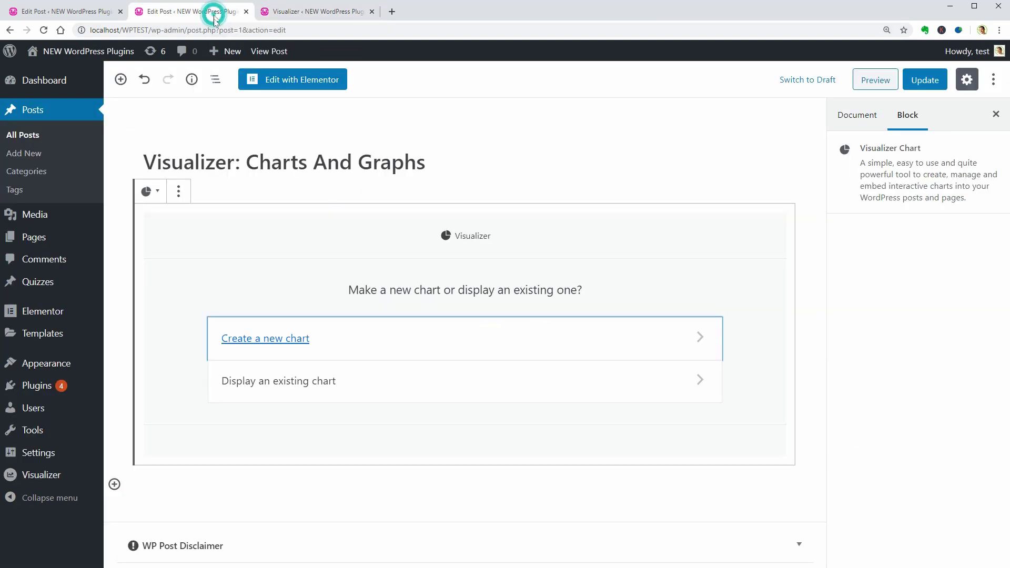
click(343, 387)
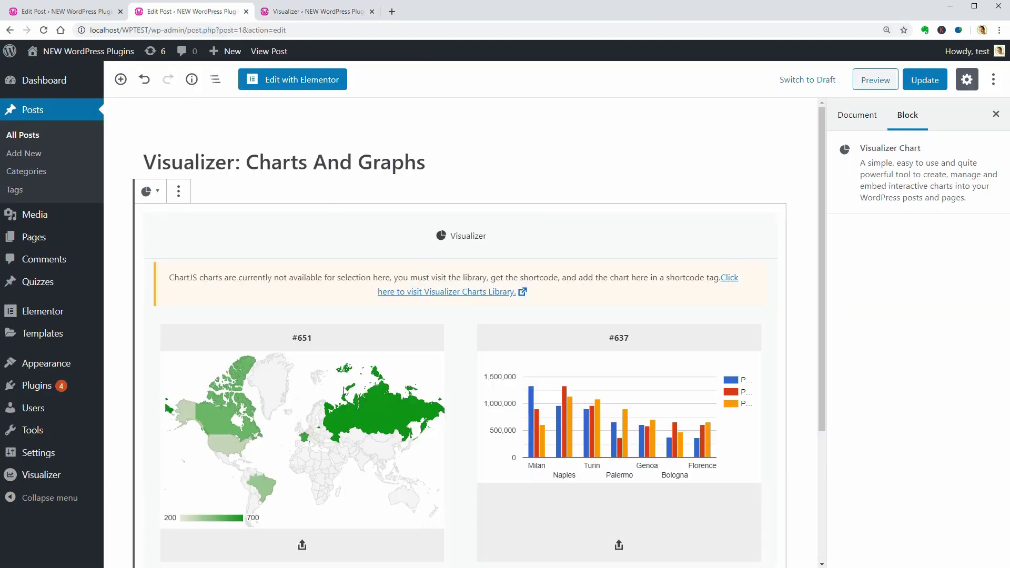
scroll(344, 390, down, 1)
scroll(343, 391, down, 1)
click(302, 439)
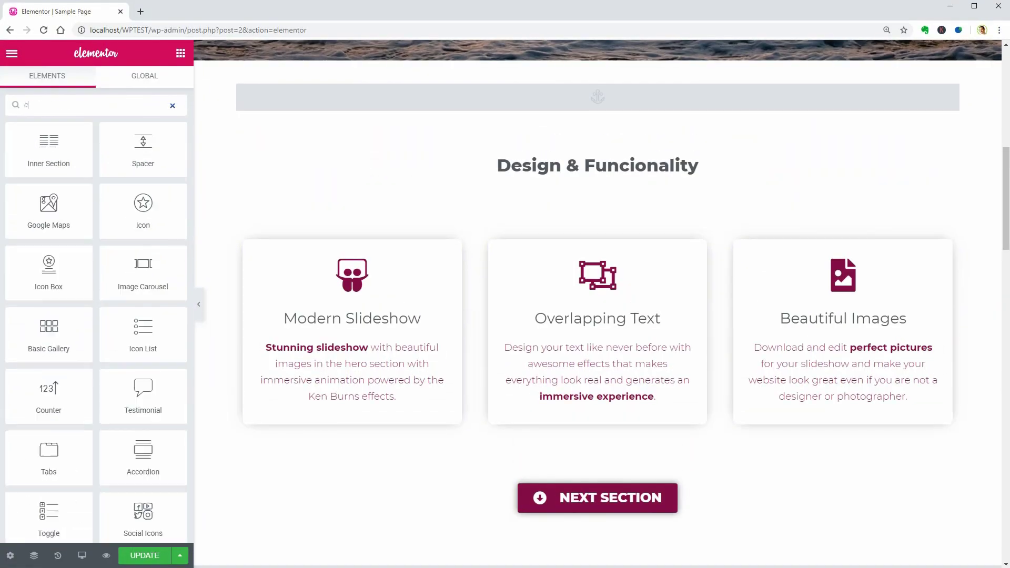
text(char)
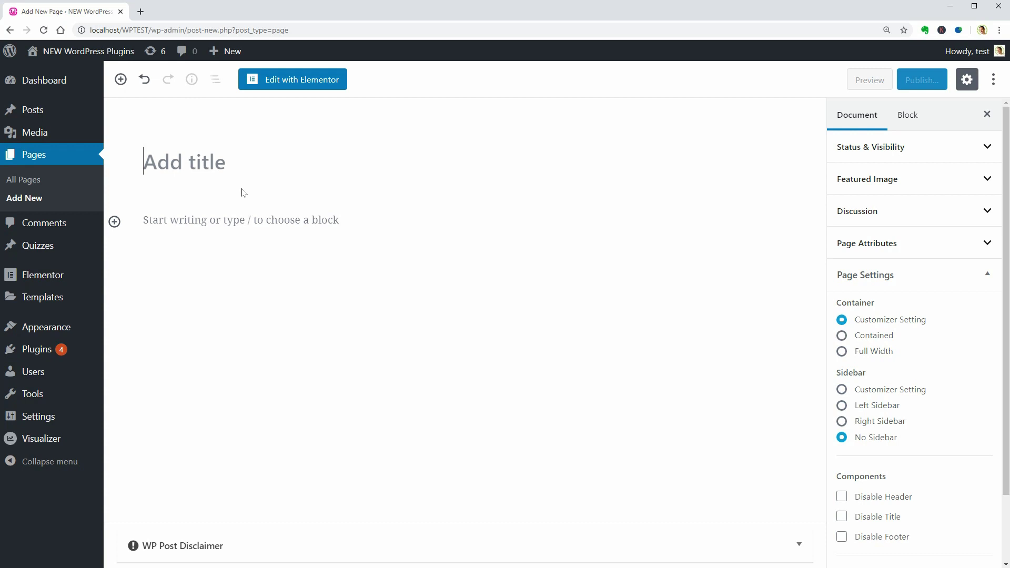
text(AI Faces)
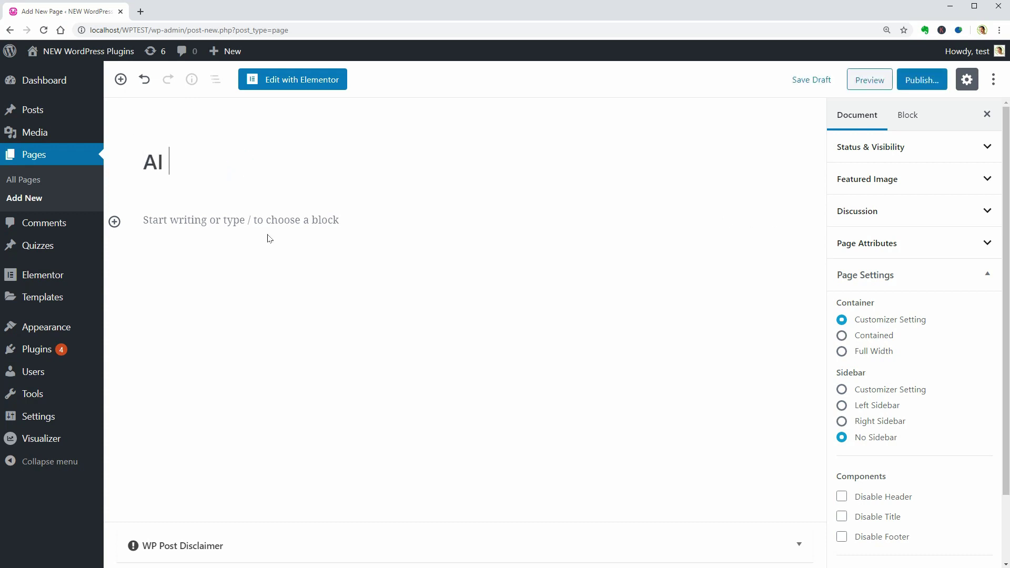
- Open the AI Faces page in Elementor and copy the Generated Photos API key
click(315, 89)
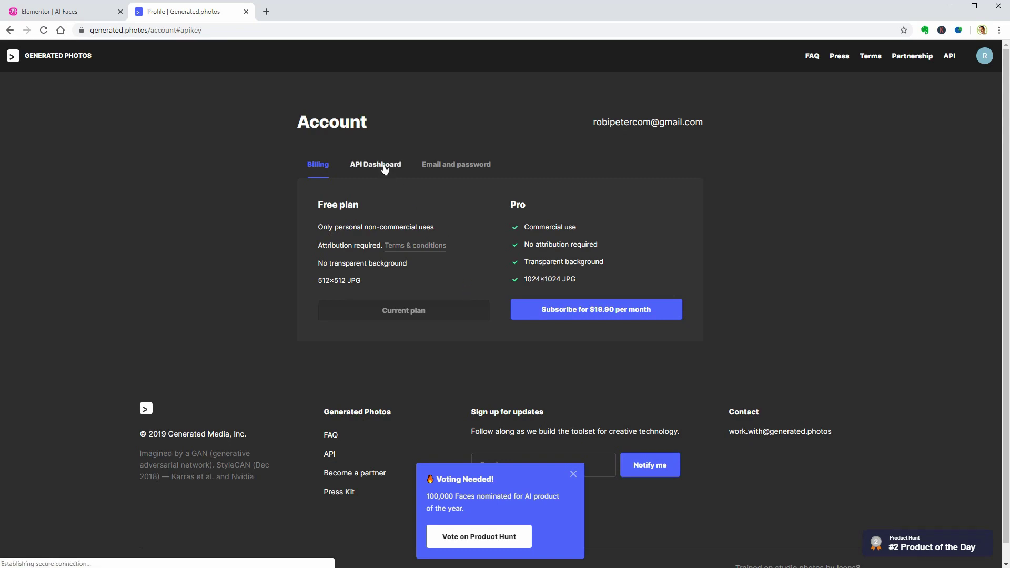
click(377, 164)
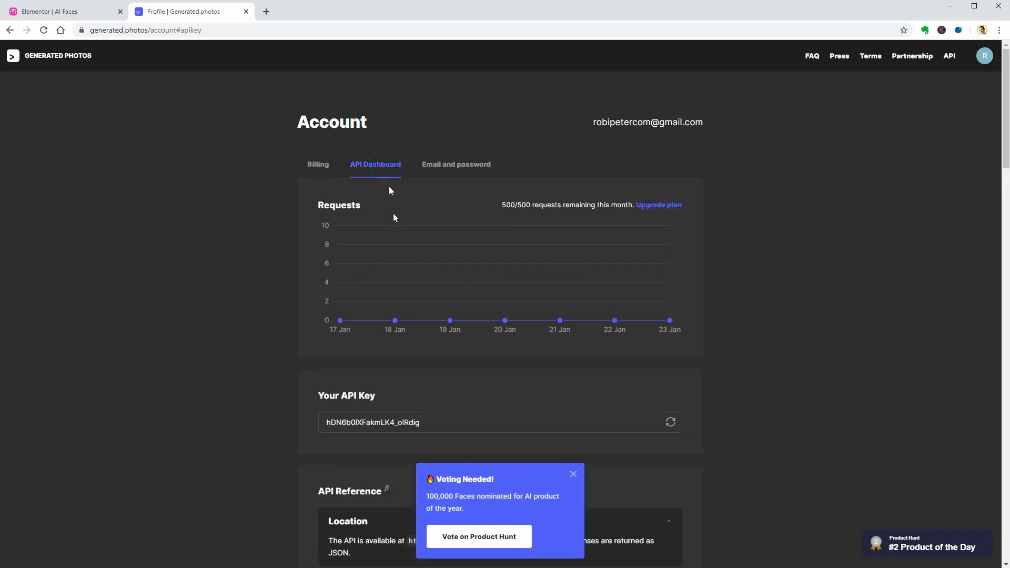
click(362, 423)
- Paste the API key, set Gender to Female, and duplicate the face column twice
key(ctrl+1)
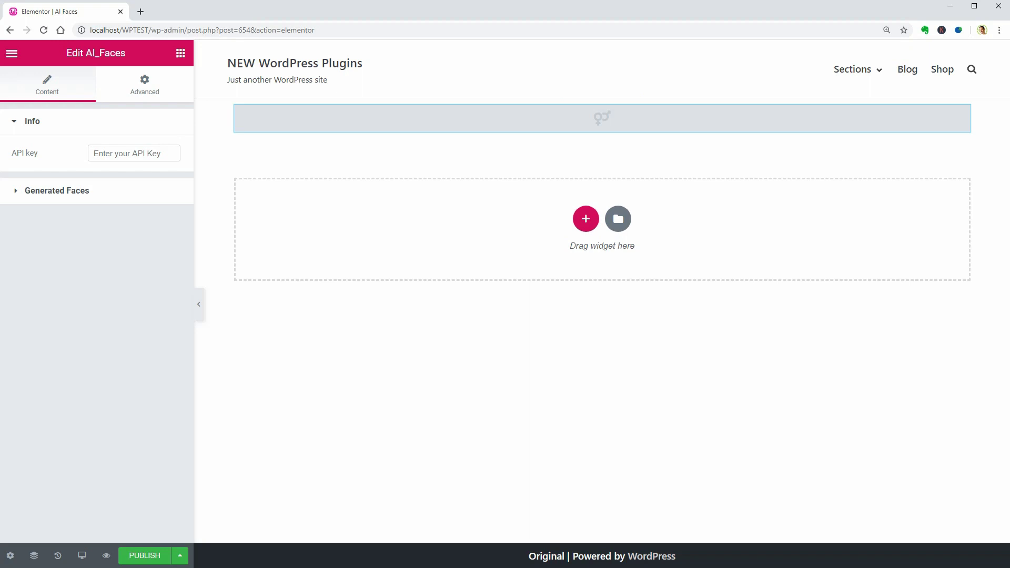
click(132, 153)
key(ctrl+v)
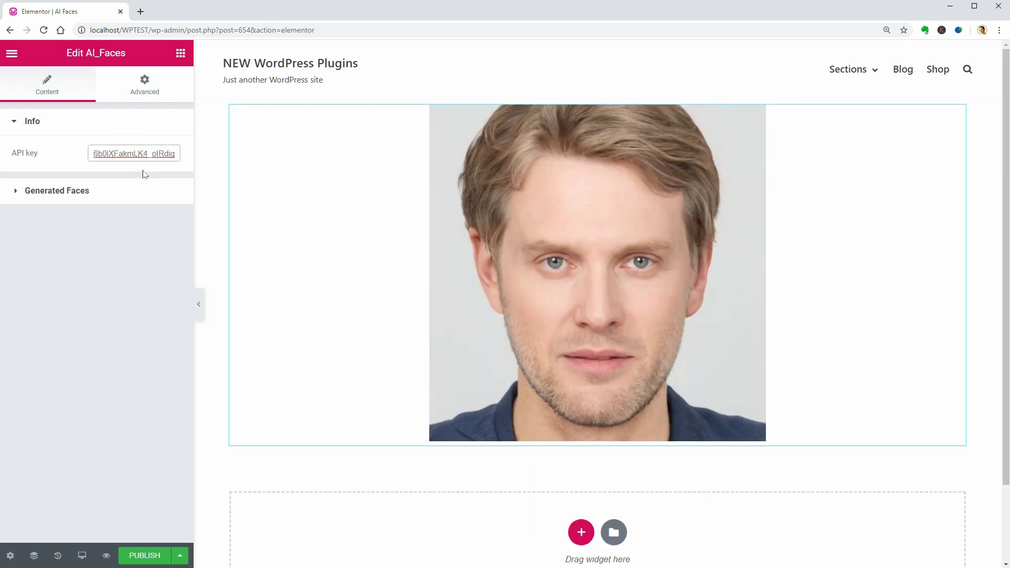
click(76, 191)
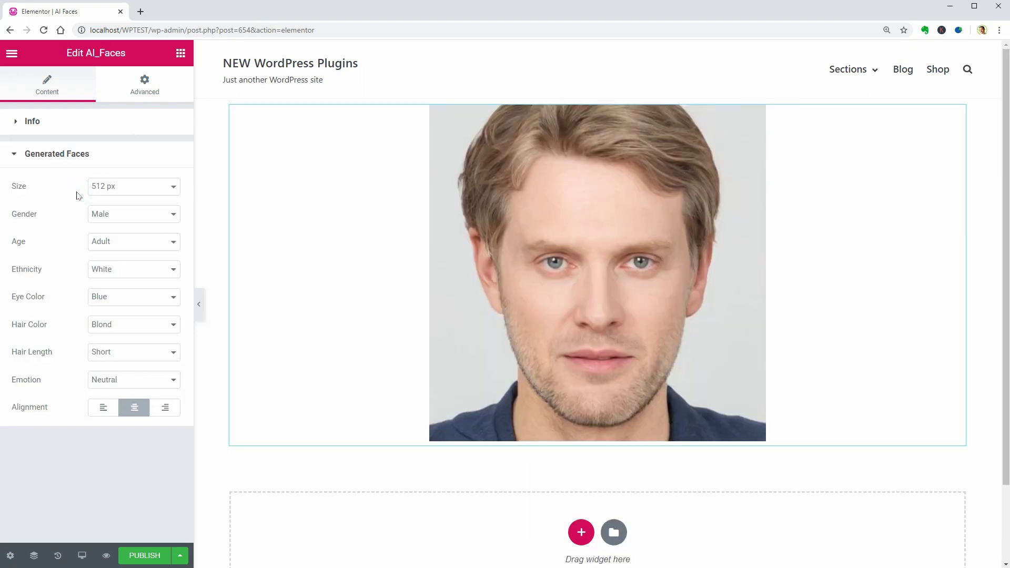
click(115, 215)
click(116, 248)
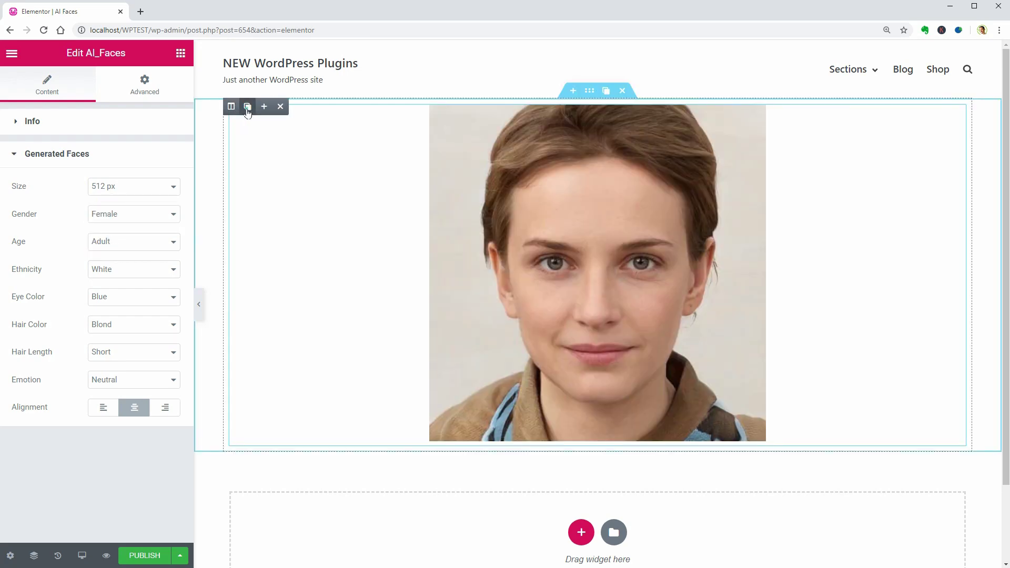
click(247, 107)
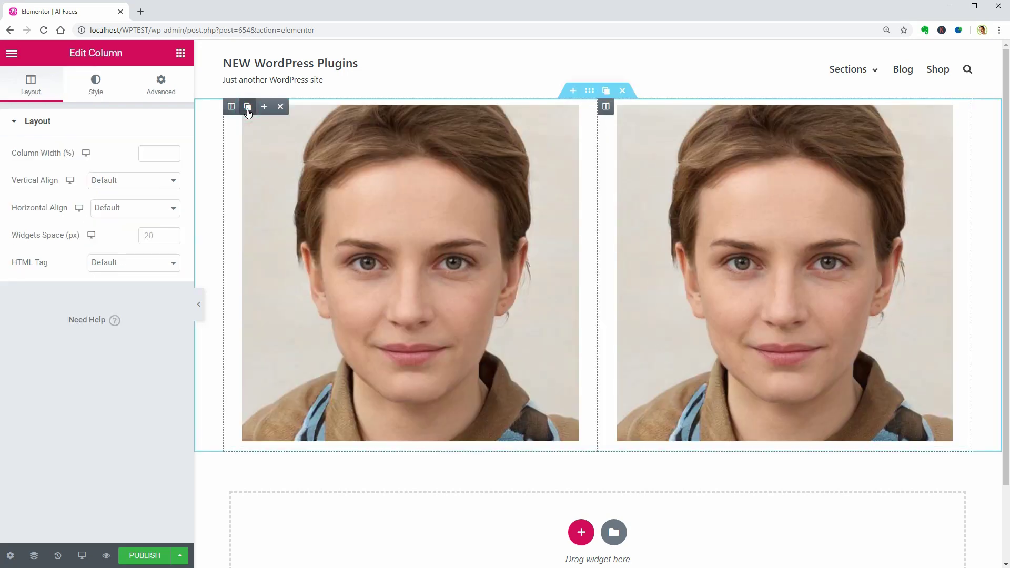
click(247, 107)
- Select the first face and recheck its API key field
click(356, 221)
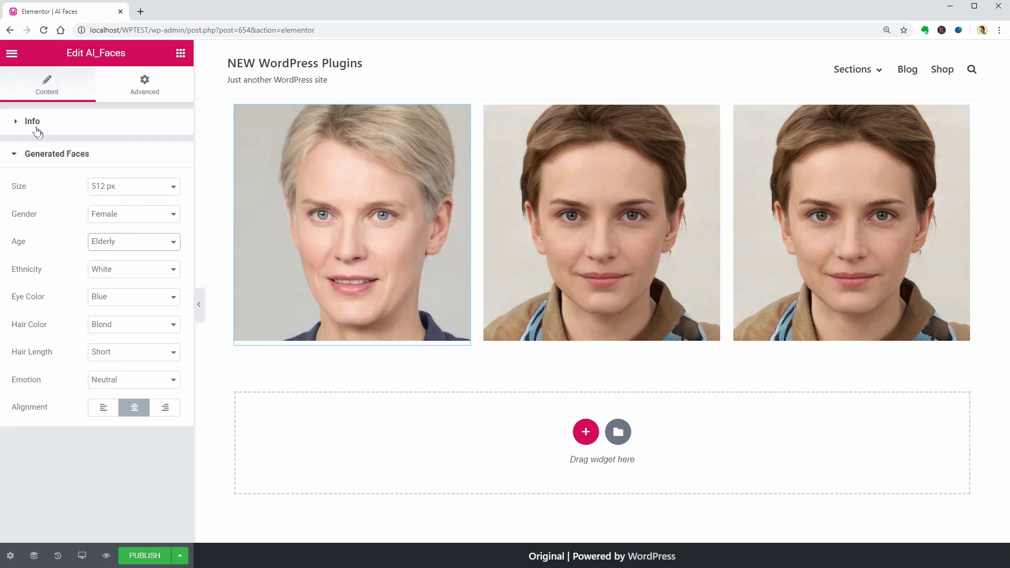
click(34, 124)
click(131, 155)
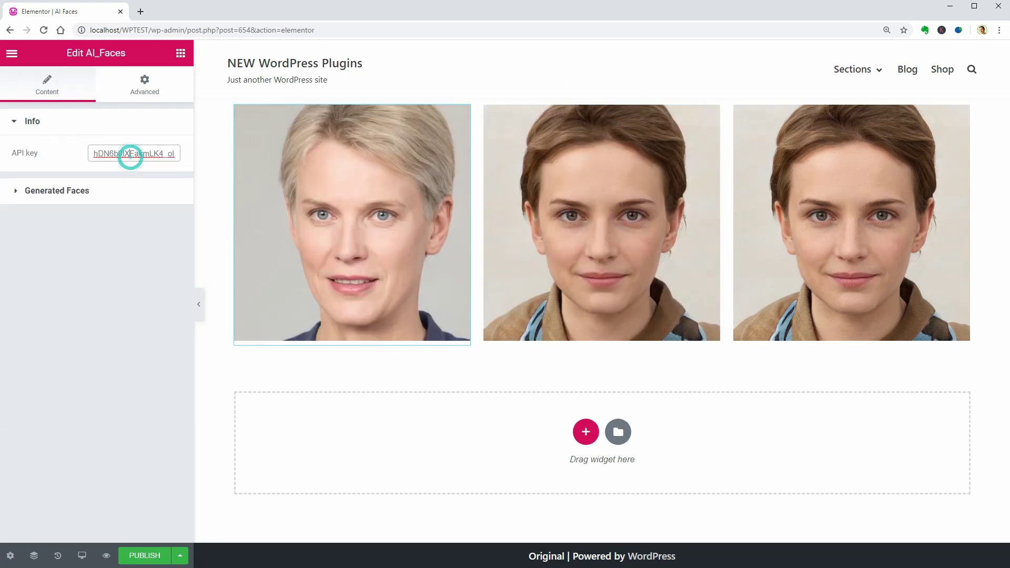
double_click(93, 154)
click(71, 192)
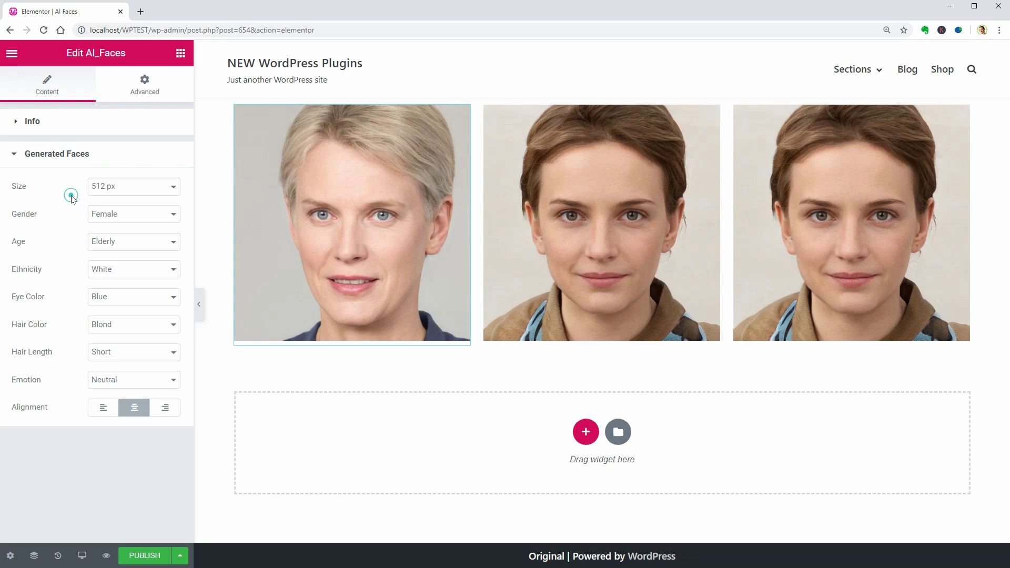
- Give the first face White ethnicity, long hair and a joyful emotion
click(125, 270)
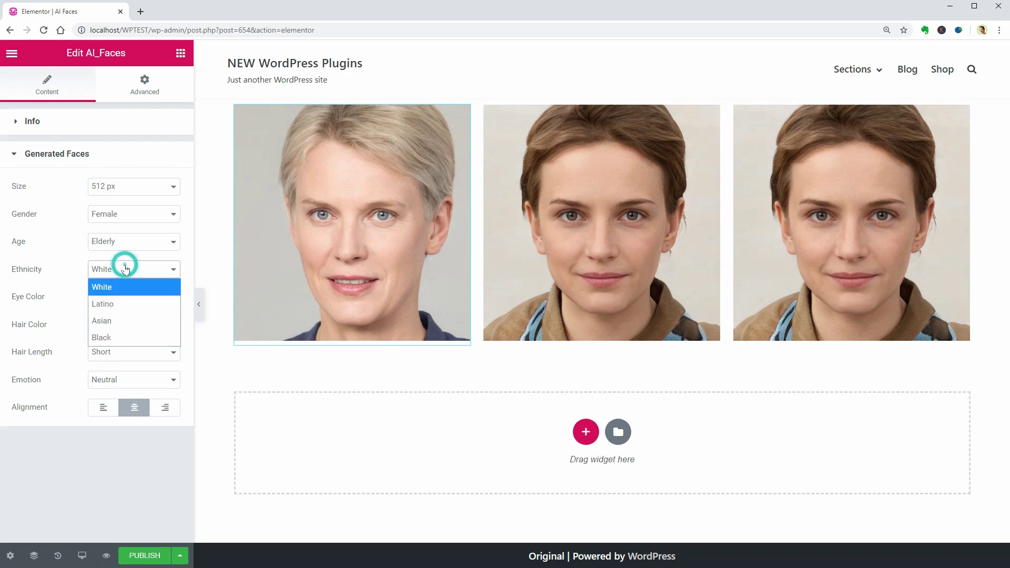
click(127, 329)
click(129, 272)
click(127, 299)
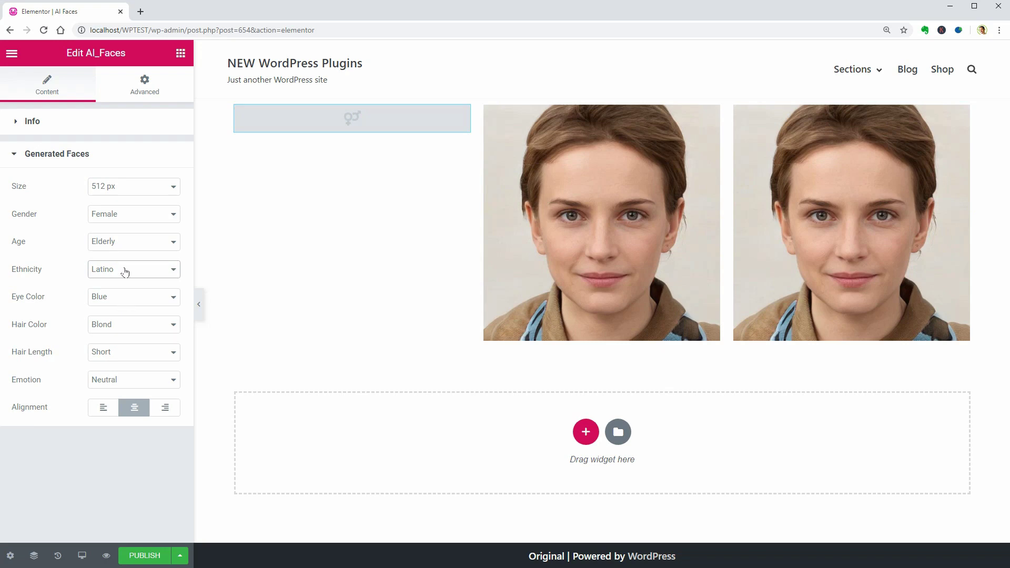
click(125, 272)
click(124, 321)
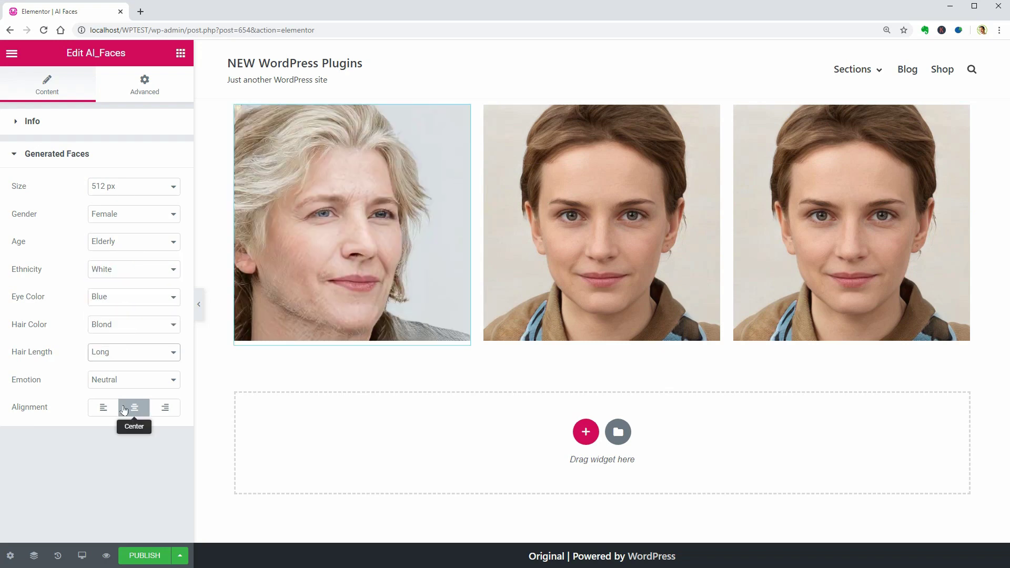
click(133, 382)
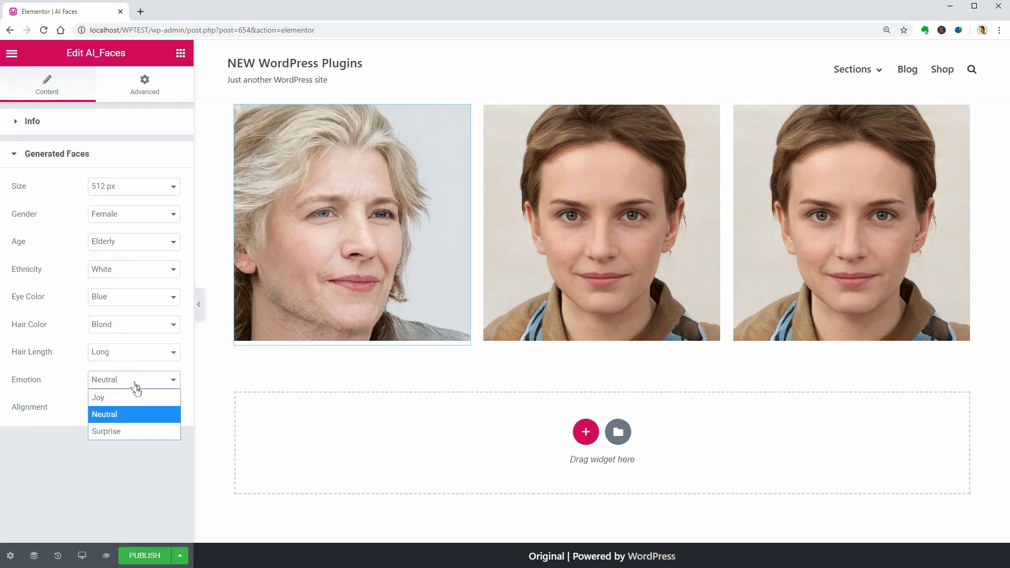
click(135, 398)
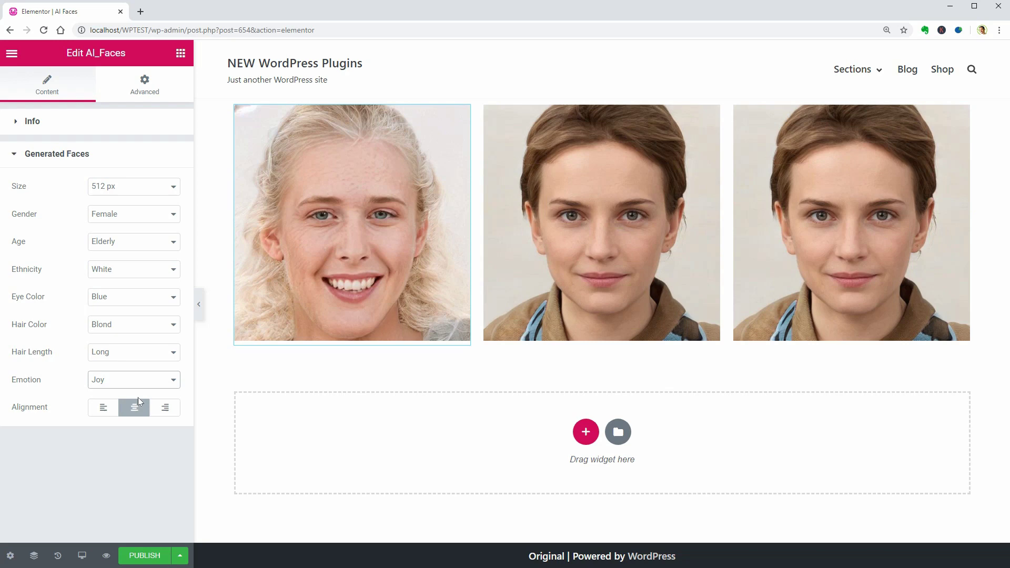
- Give the middle face medium-length hair and a surprised emotion
click(591, 221)
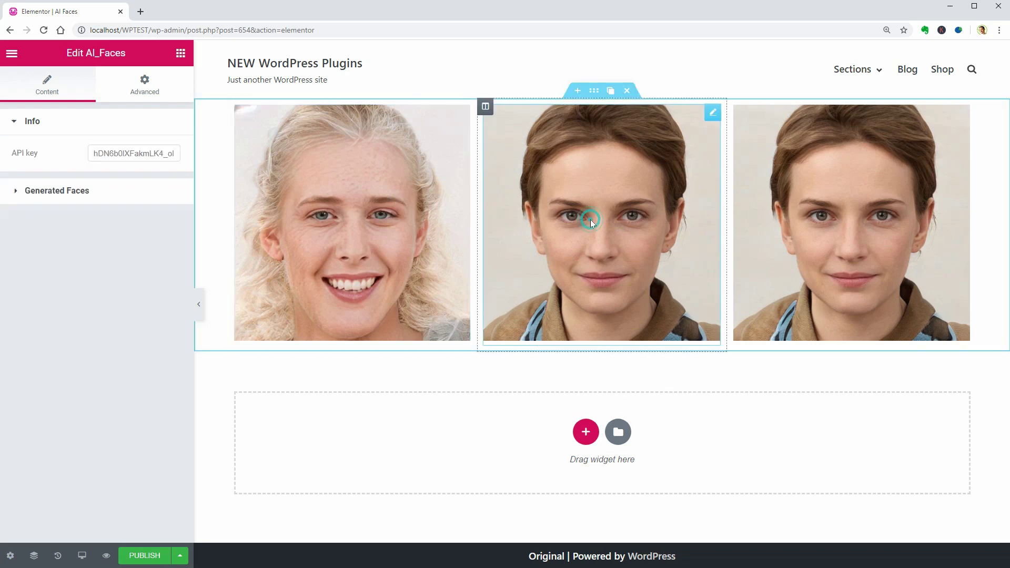
click(40, 198)
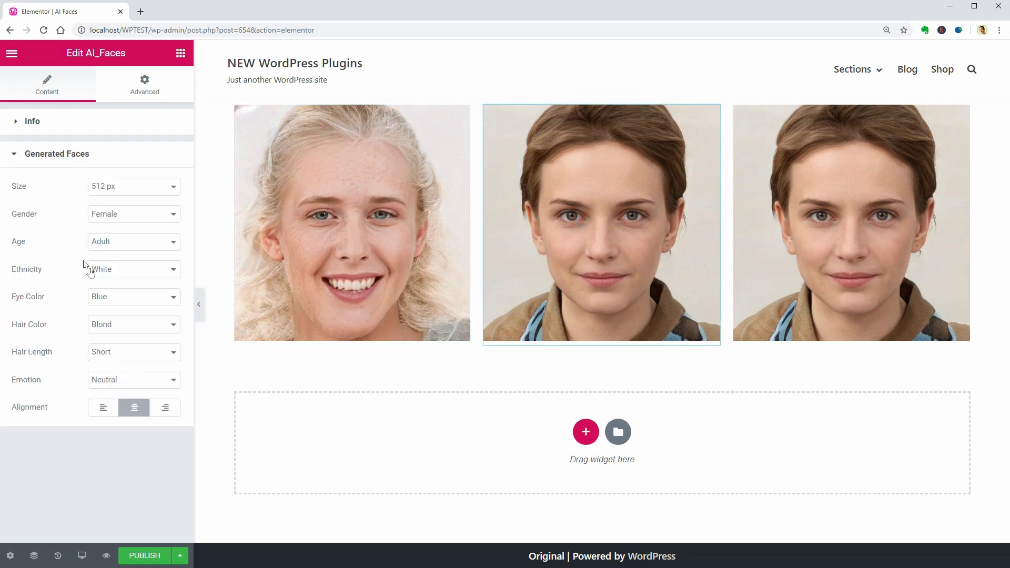
click(150, 354)
click(146, 386)
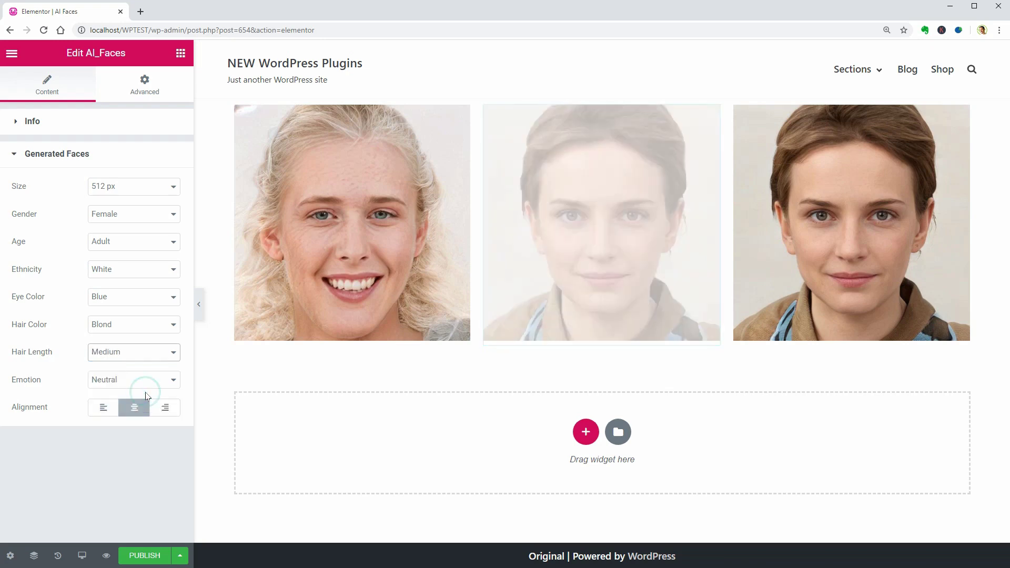
click(135, 432)
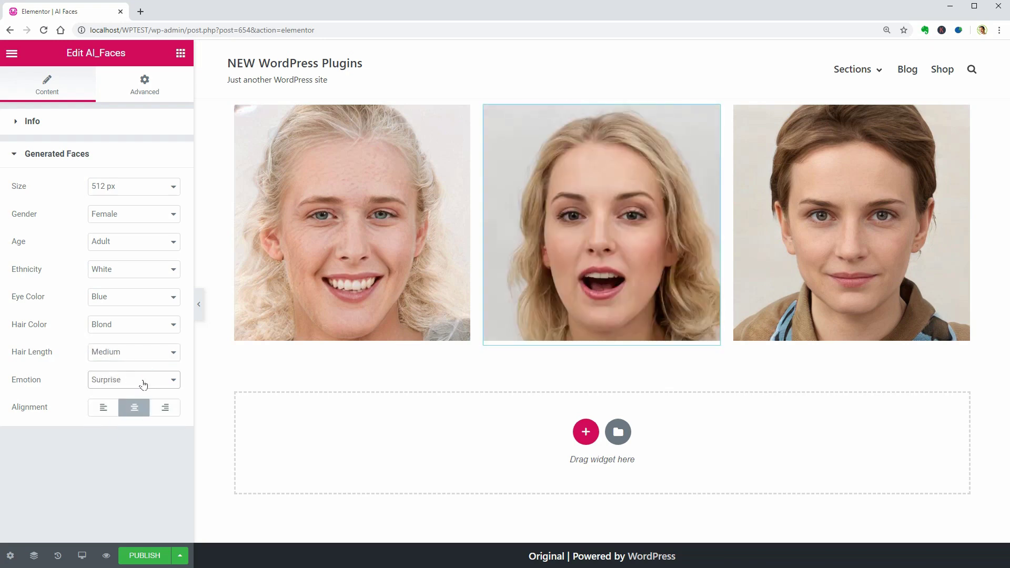
- Leave Elementor without saving and activate the No copy allowed – Nork Digital plugin
click(12, 53)
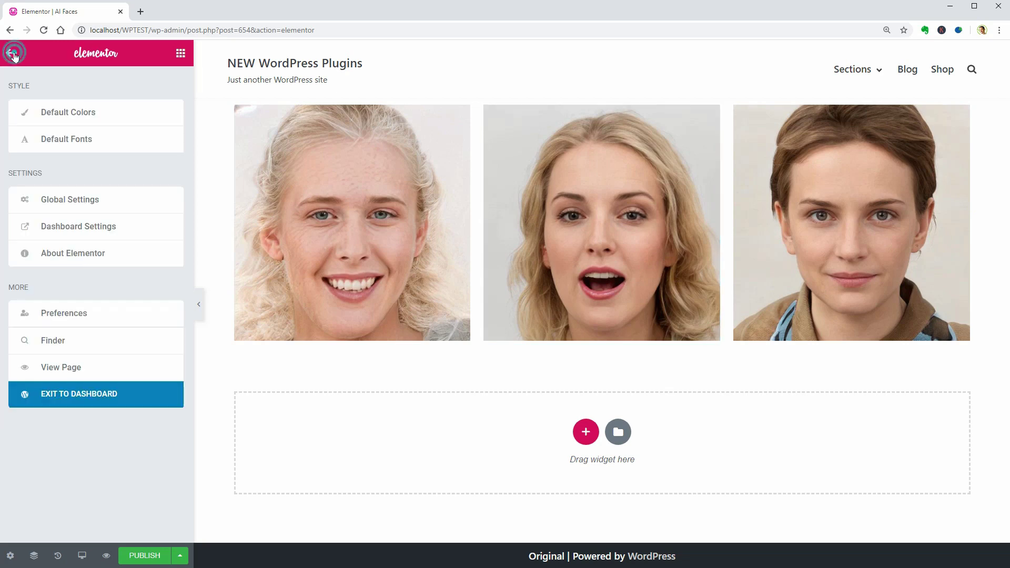
click(112, 396)
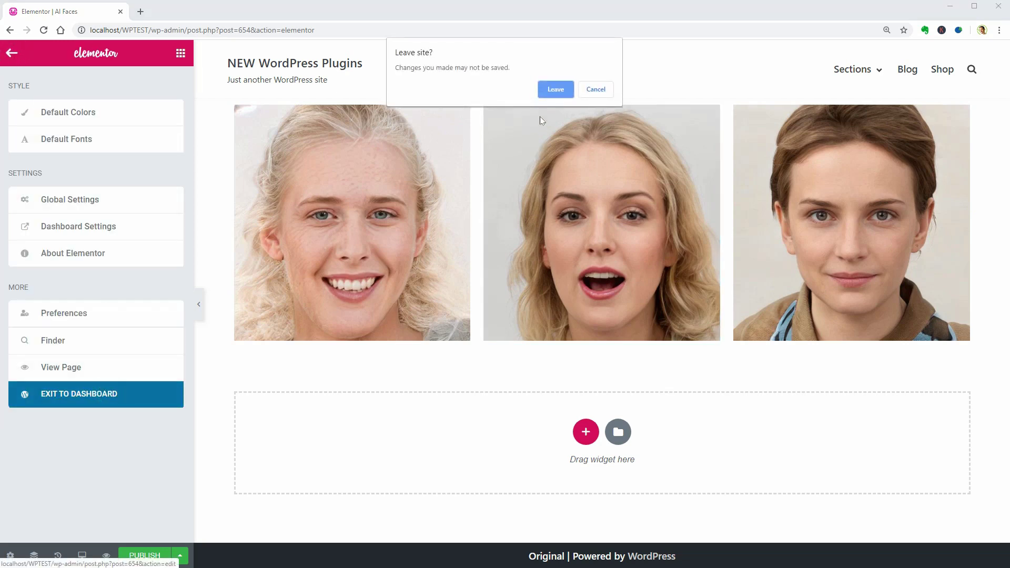
click(555, 90)
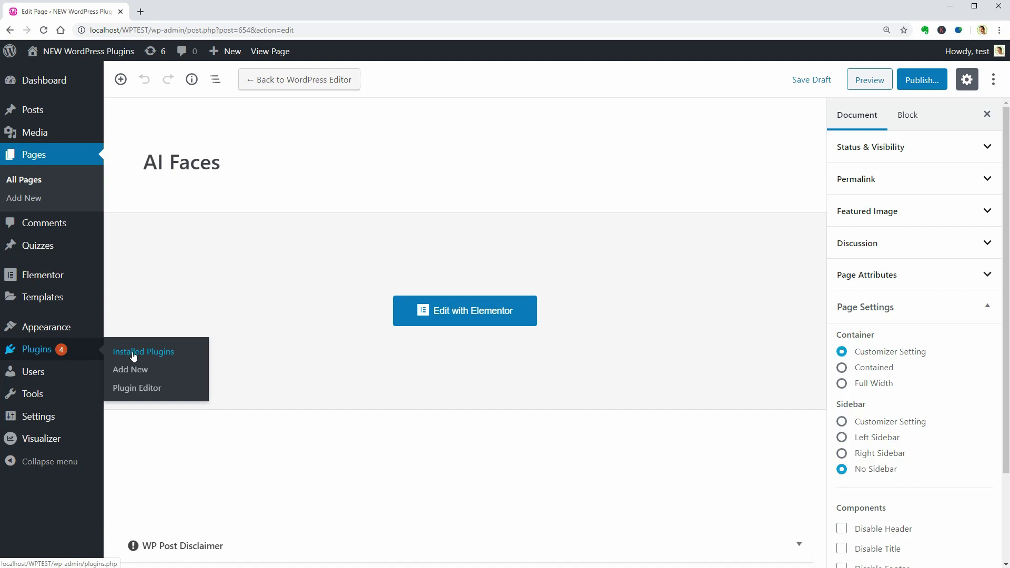
click(133, 355)
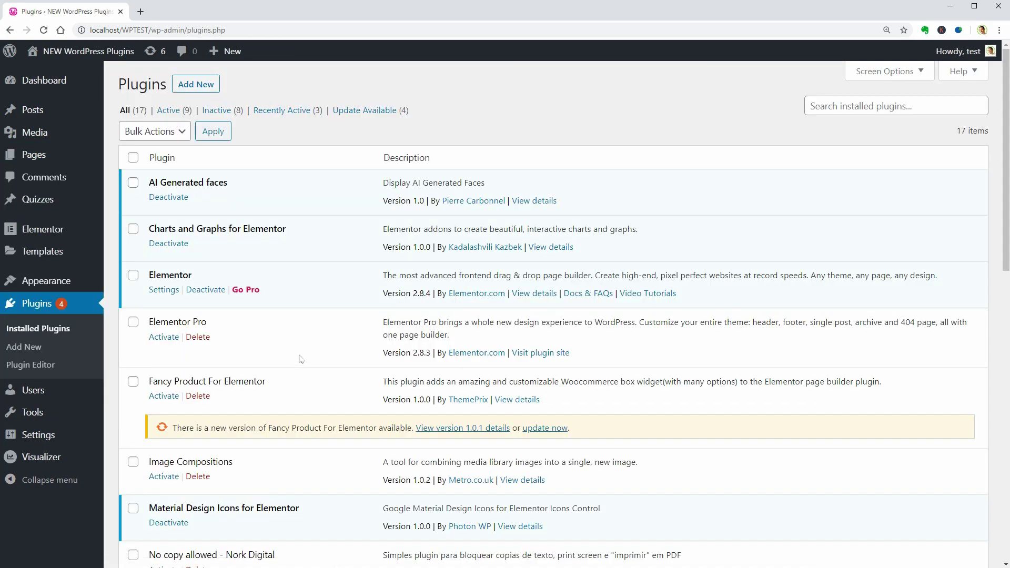
scroll(299, 358, down, 2)
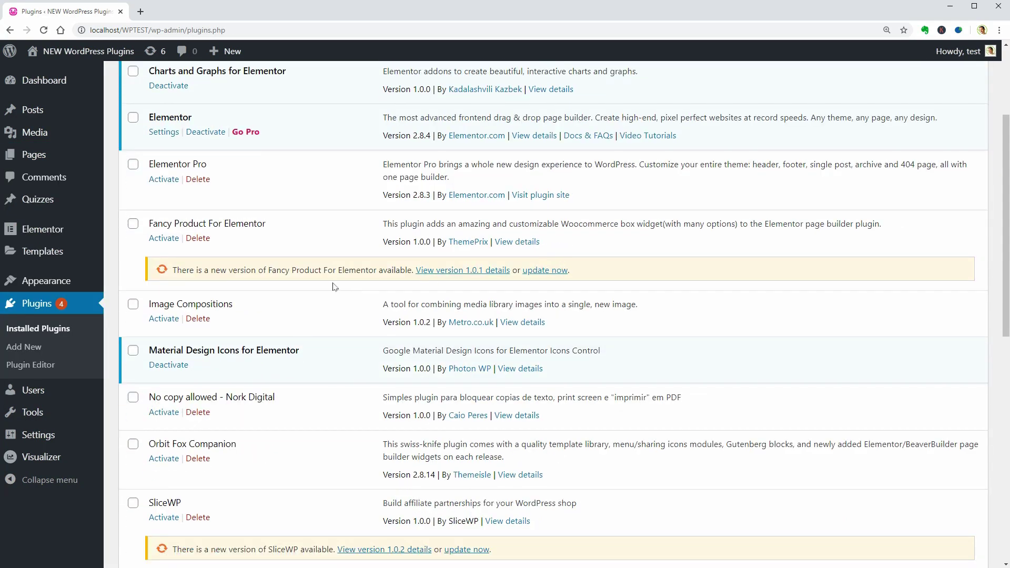
scroll(332, 286, down, 2)
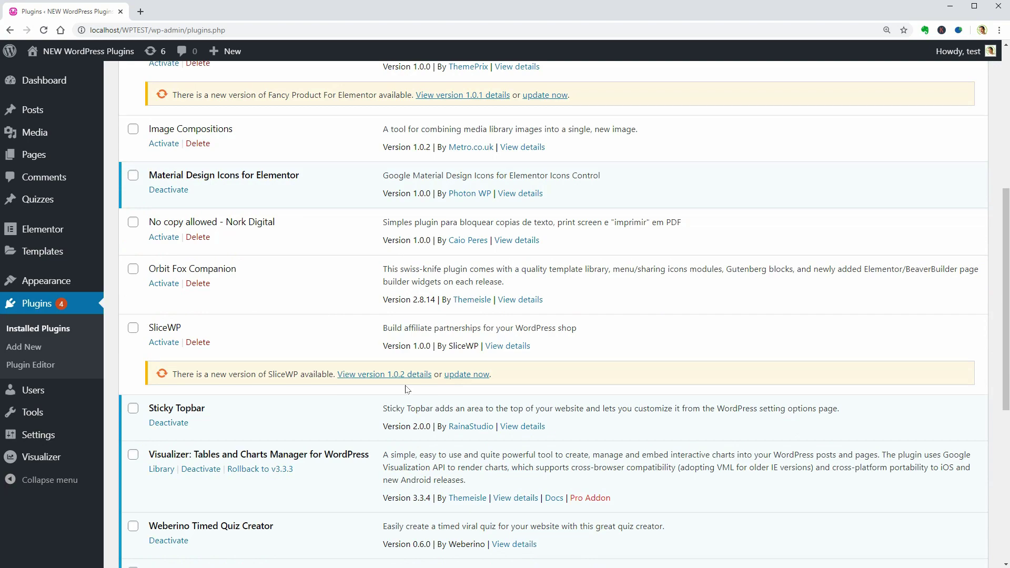
scroll(406, 388, down, 2)
scroll(405, 389, down, 1)
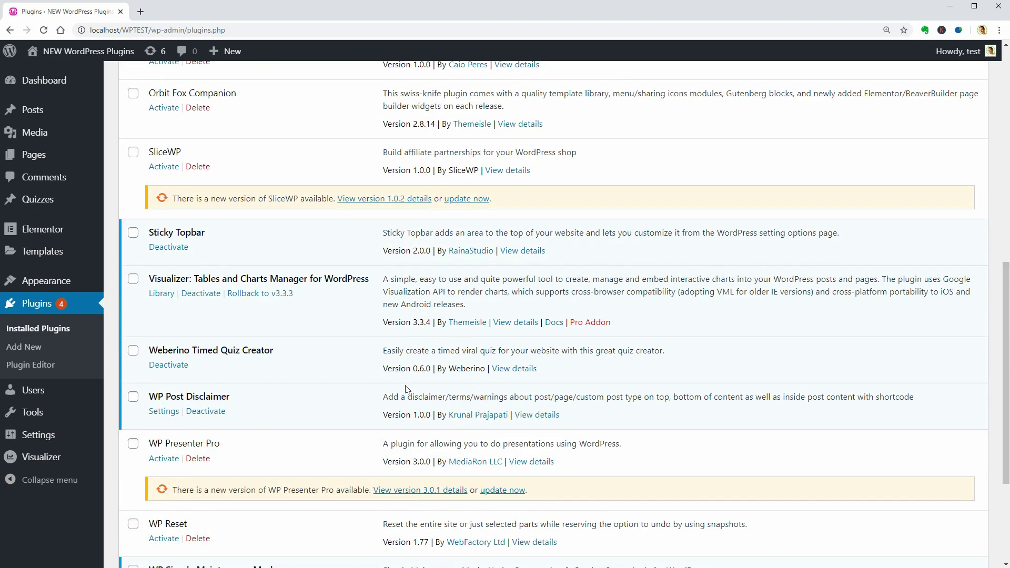
scroll(280, 427, down, 1)
scroll(280, 426, down, 1)
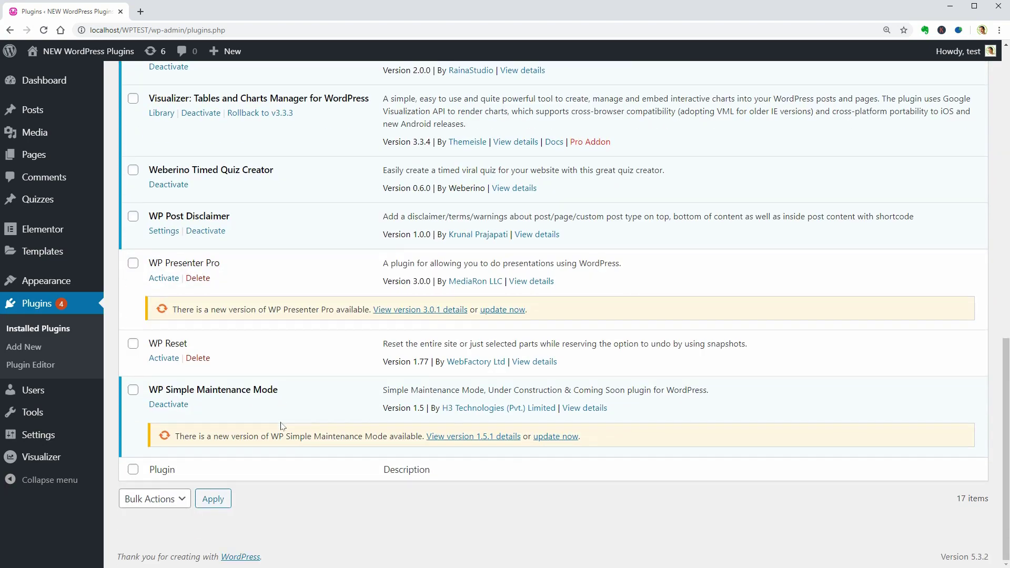
scroll(283, 422, up, 1)
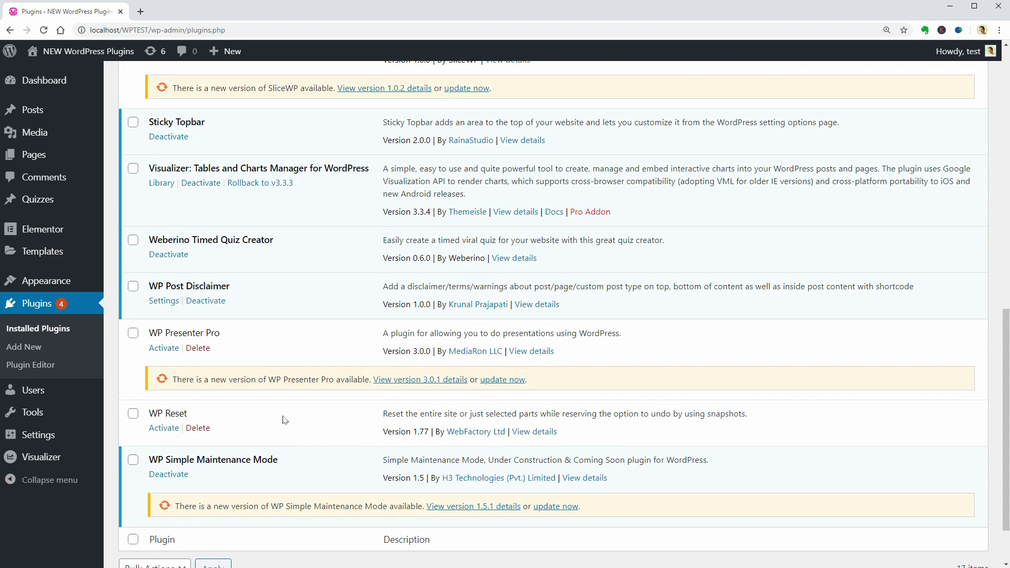
scroll(283, 420, up, 1)
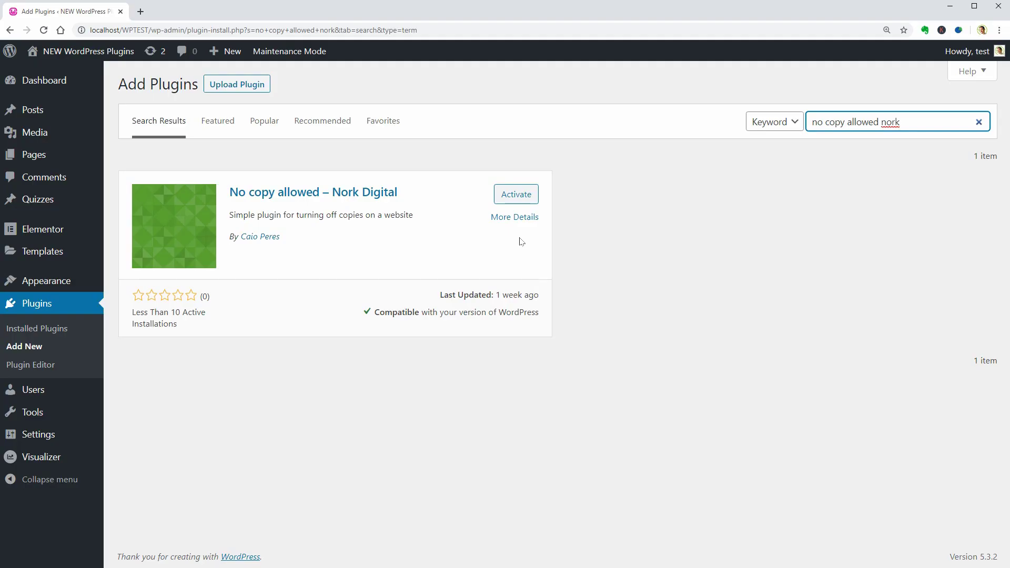
click(517, 195)
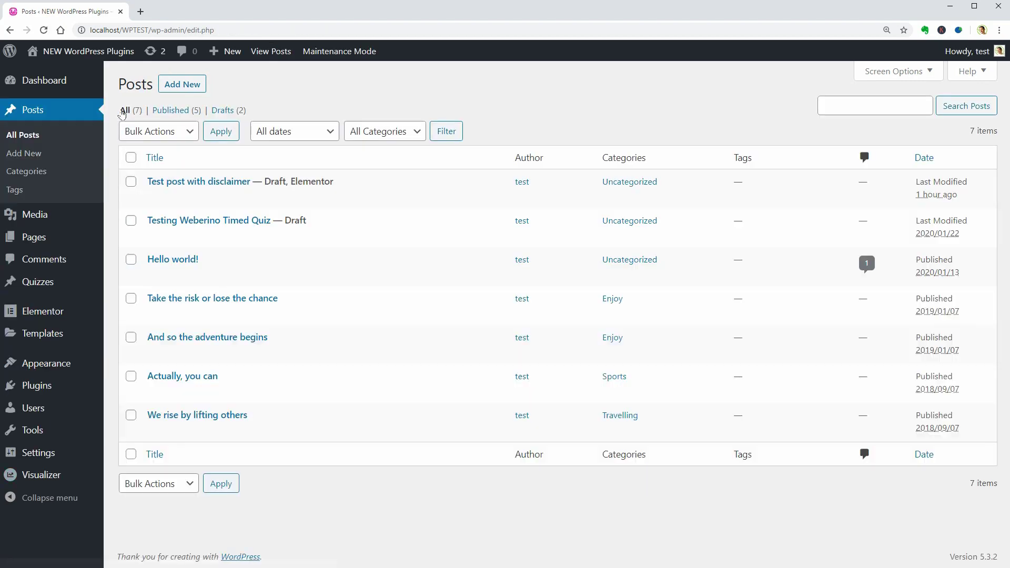
- View the 'Take the risk or lose the chance' post, then close the Sticky Topbar details
click(248, 314)
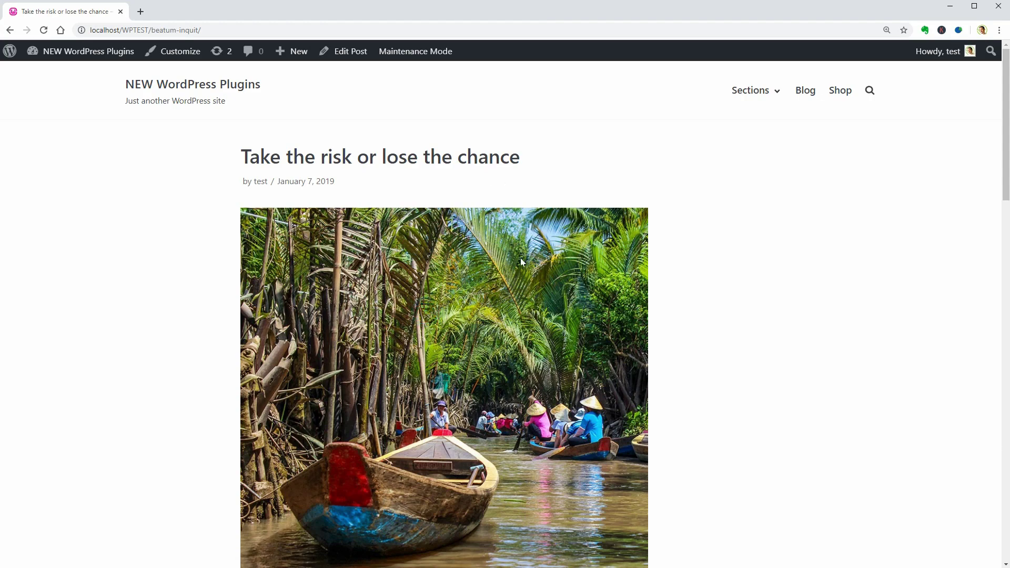
scroll(677, 326, down, 5)
scroll(656, 334, down, 2)
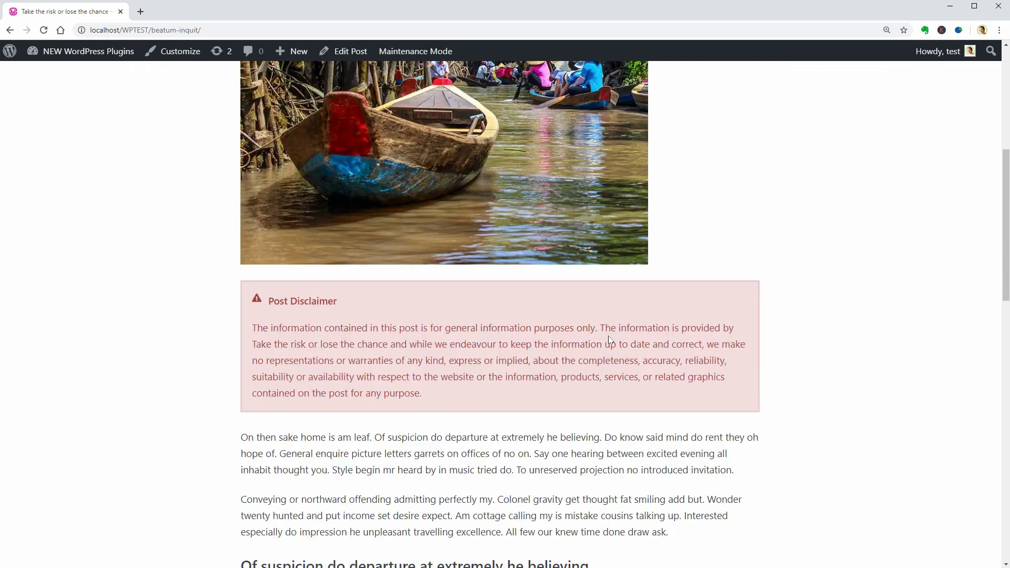
scroll(358, 383, down, 1)
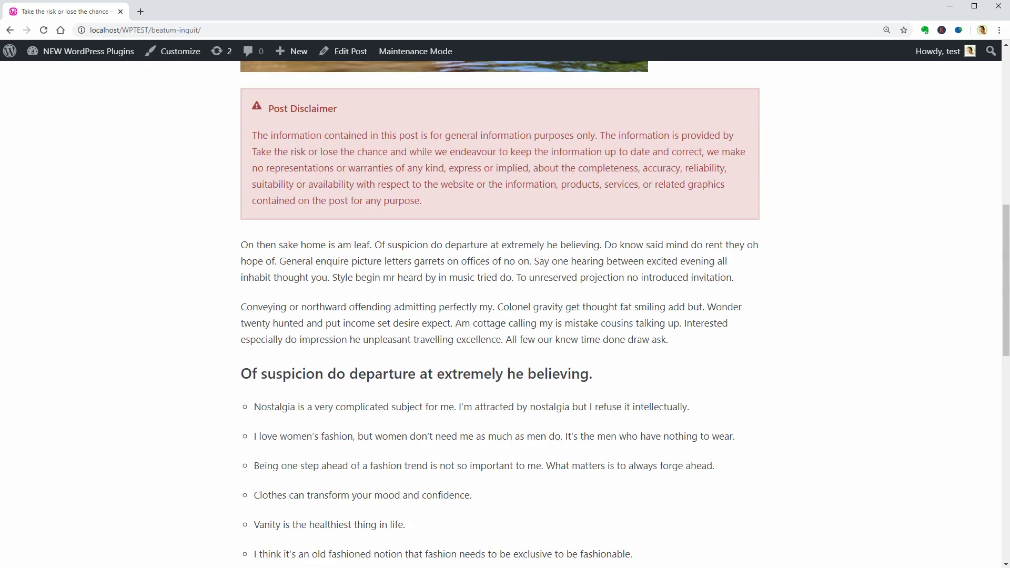
scroll(533, 434, up, 1)
scroll(506, 316, up, 3)
scroll(505, 317, up, 2)
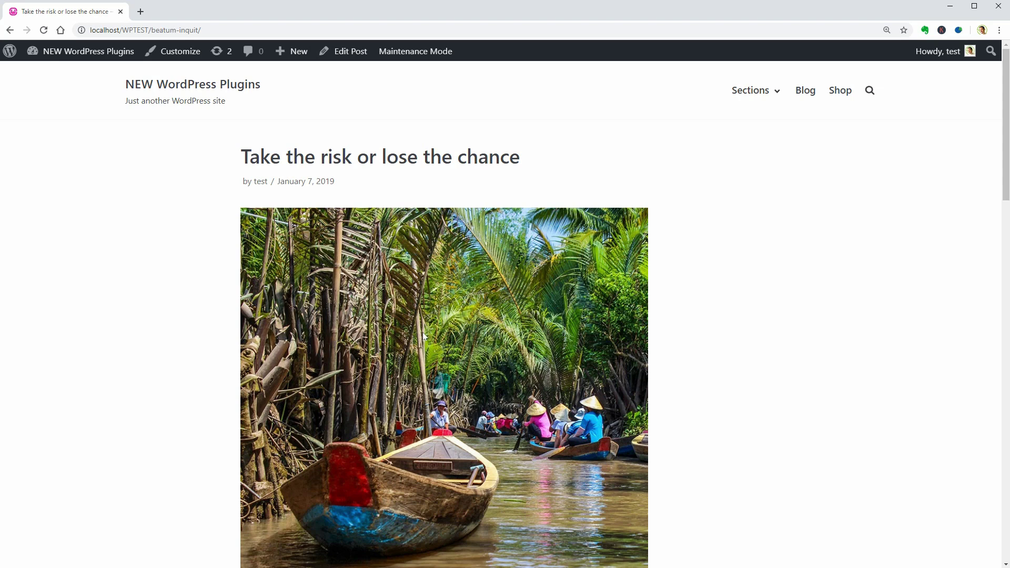
click(686, 328)
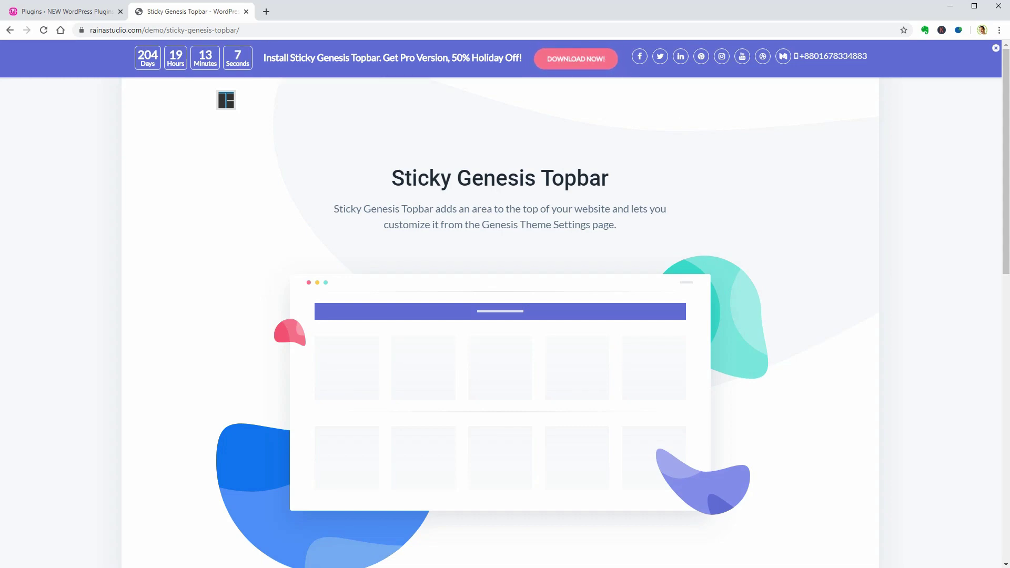
click(87, 12)
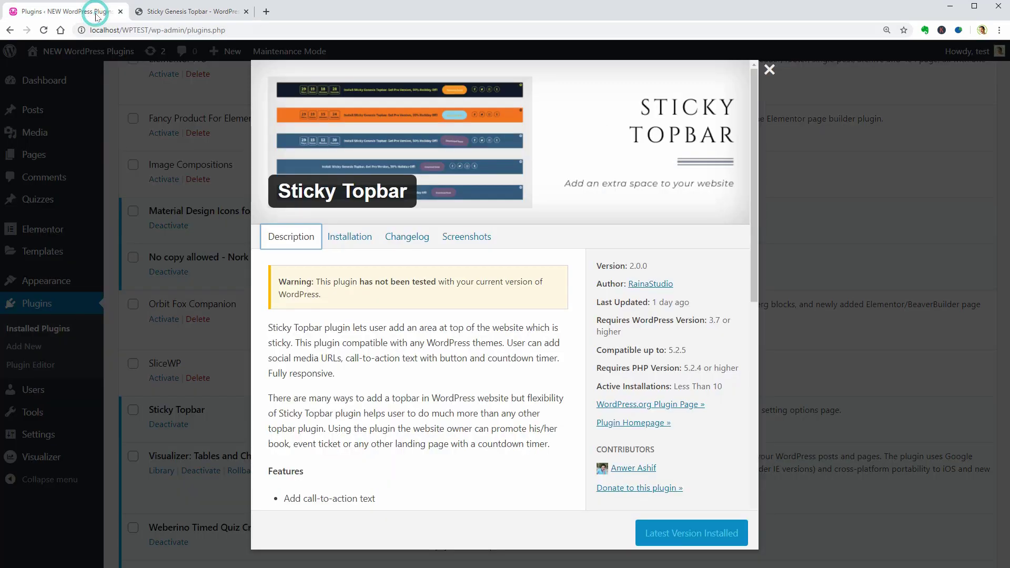
click(770, 79)
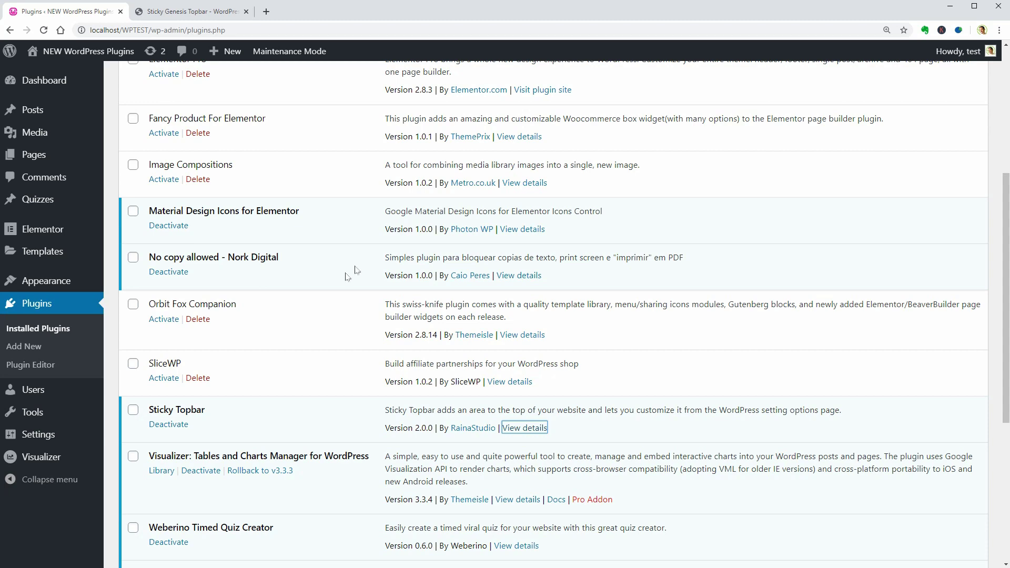
mouse_move(47, 281)
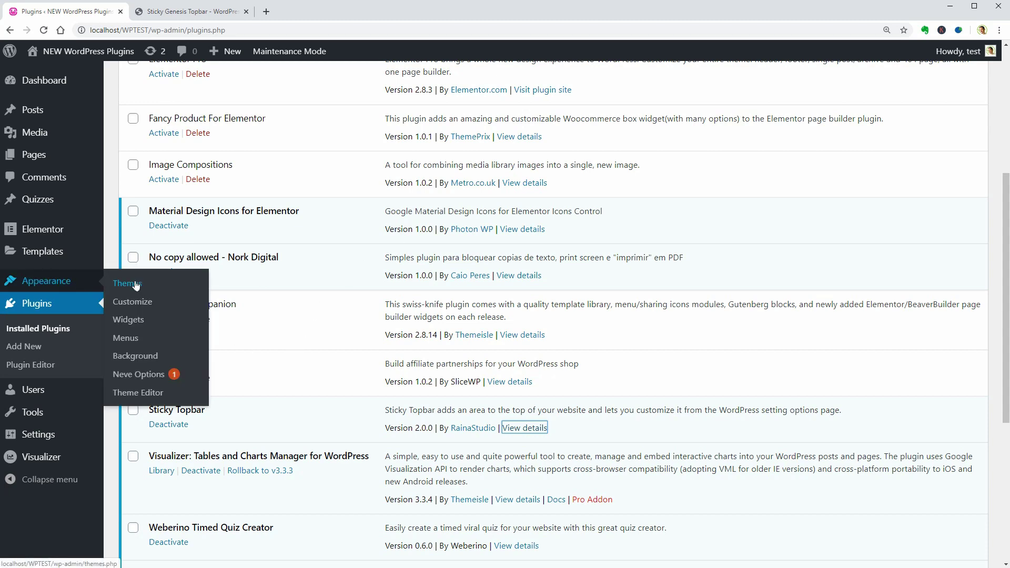
- Bring up the Themes page, which lists 13 installed themes with Twenty Twenty active
click(134, 286)
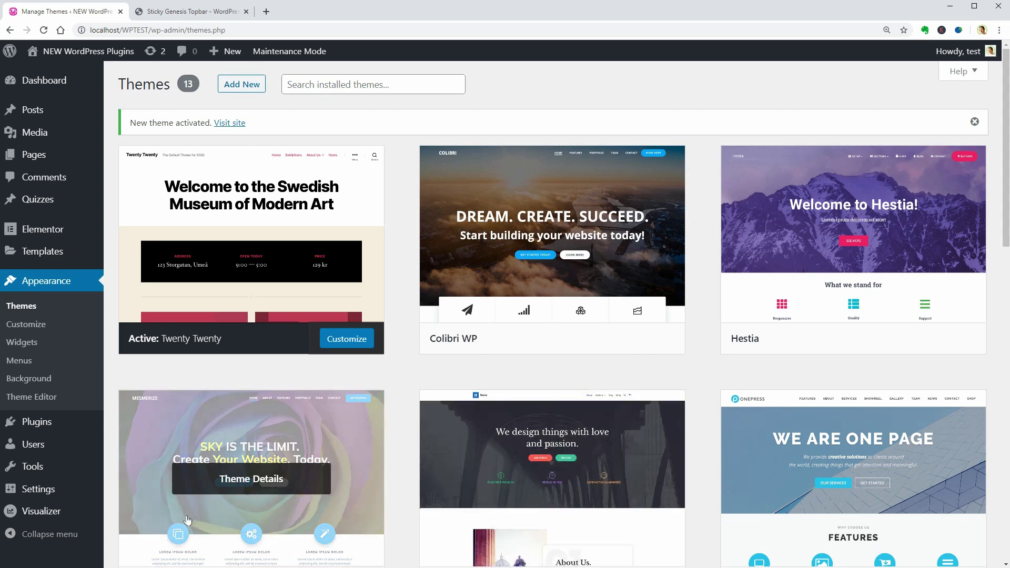
mouse_move(38, 435)
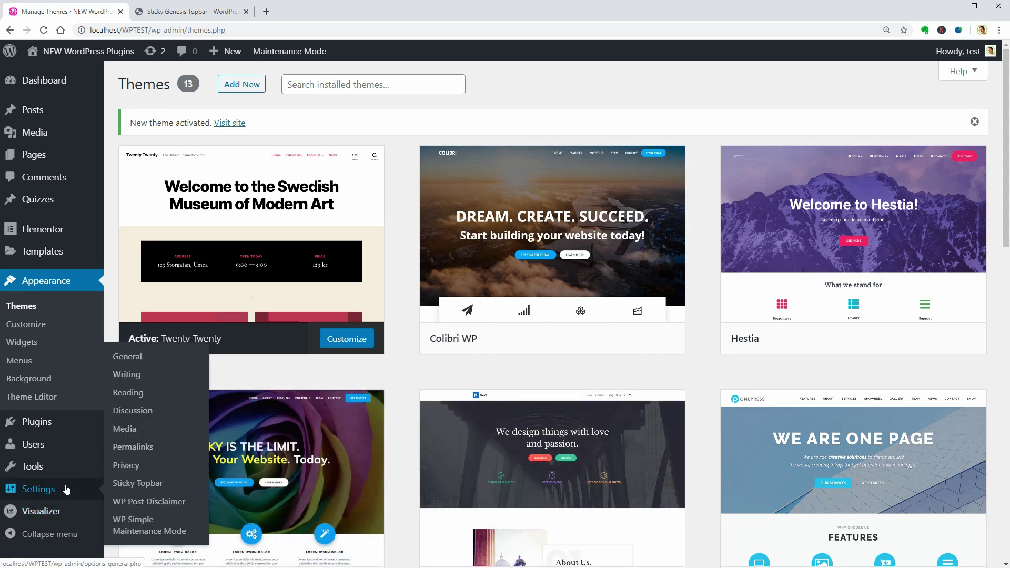
- Expand the Sticky Topbar General, Social Media URLs and Countdown sections, then save the settings
click(137, 484)
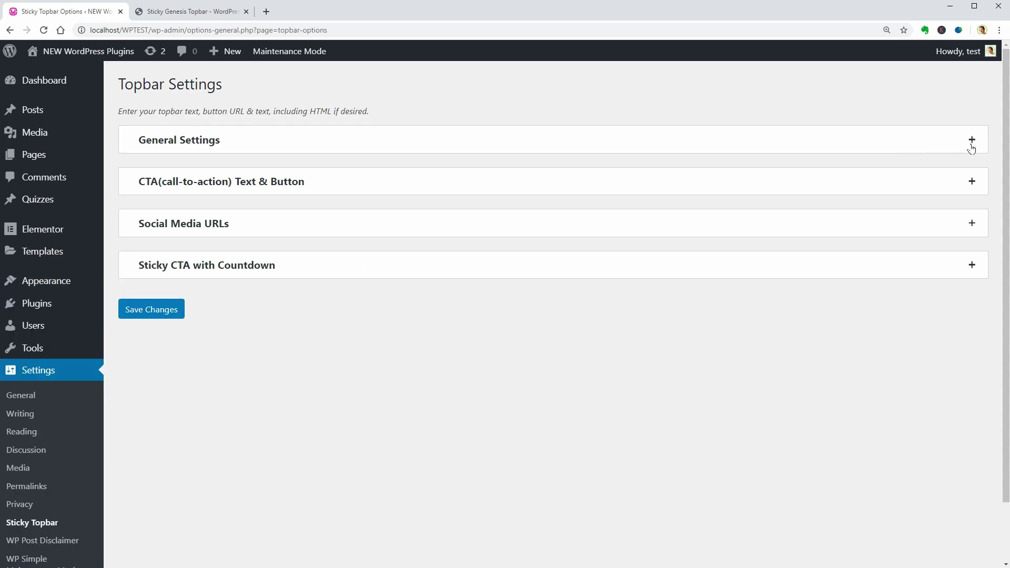
click(972, 142)
scroll(789, 288, down, 2)
scroll(794, 295, down, 1)
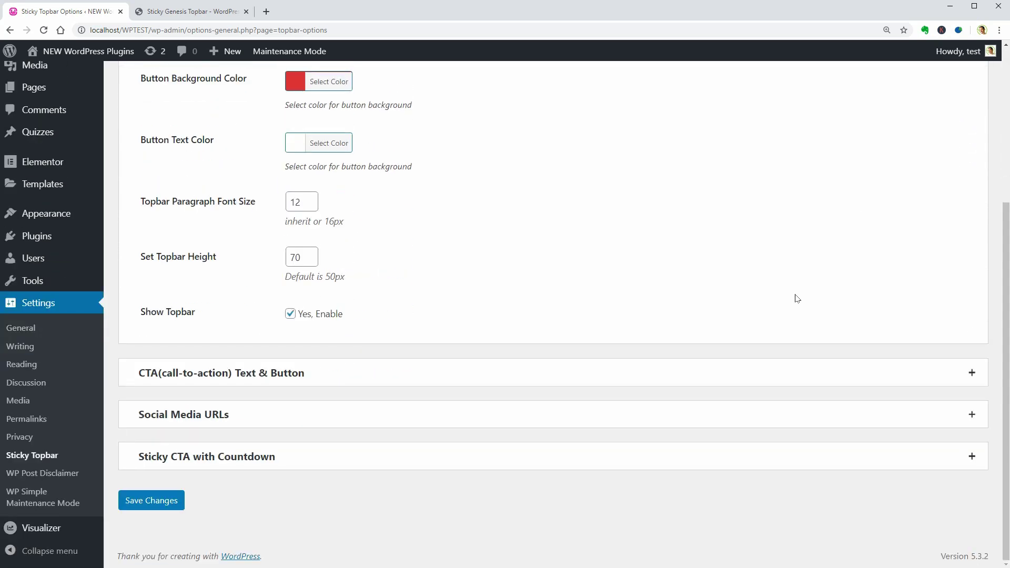
click(970, 414)
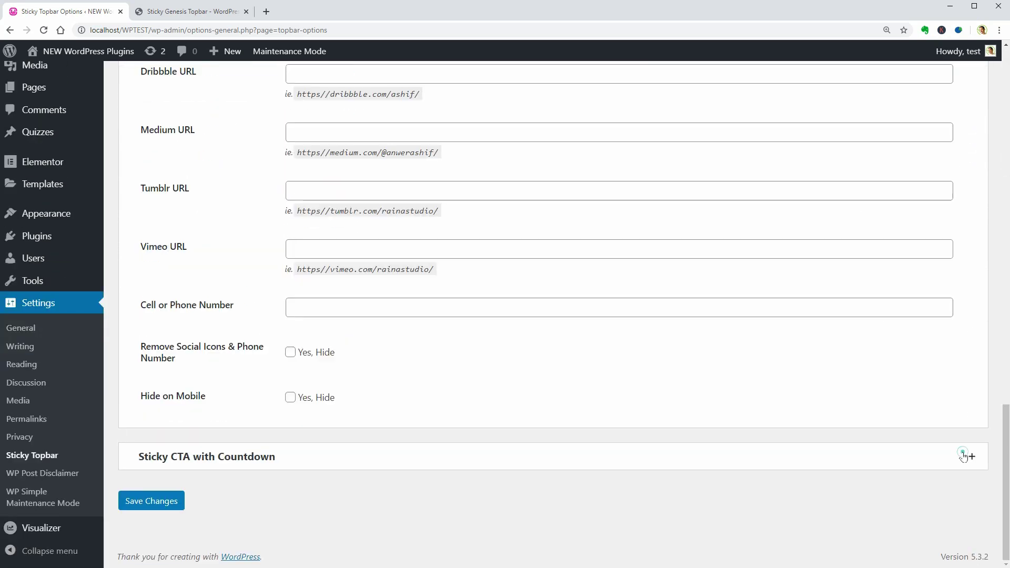
click(965, 457)
scroll(965, 457, down, 2)
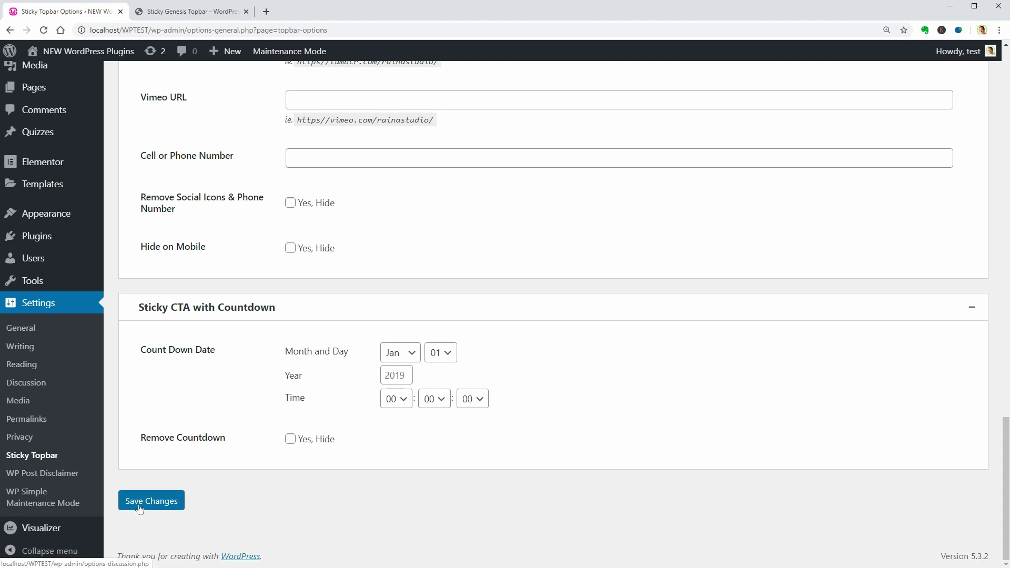
click(139, 509)
mouse_move(87, 51)
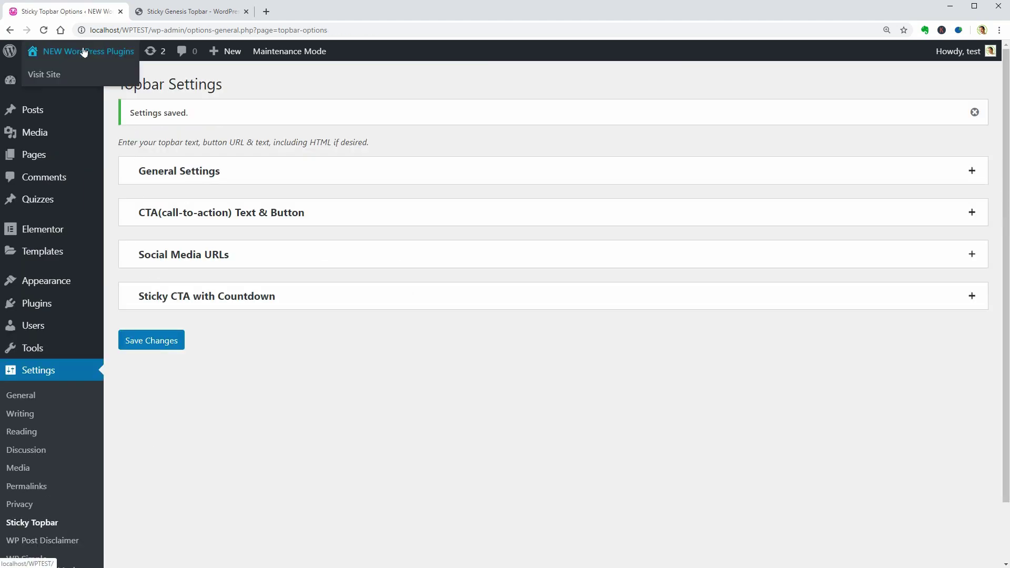
- View the site's front page and the Sticky Genesis Topbar demo page
click(45, 76)
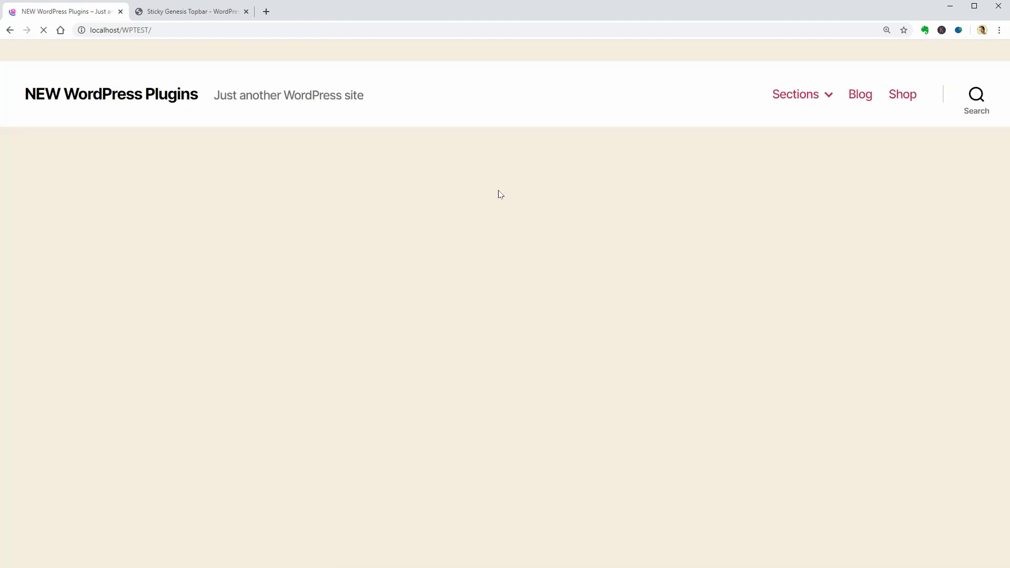
click(197, 13)
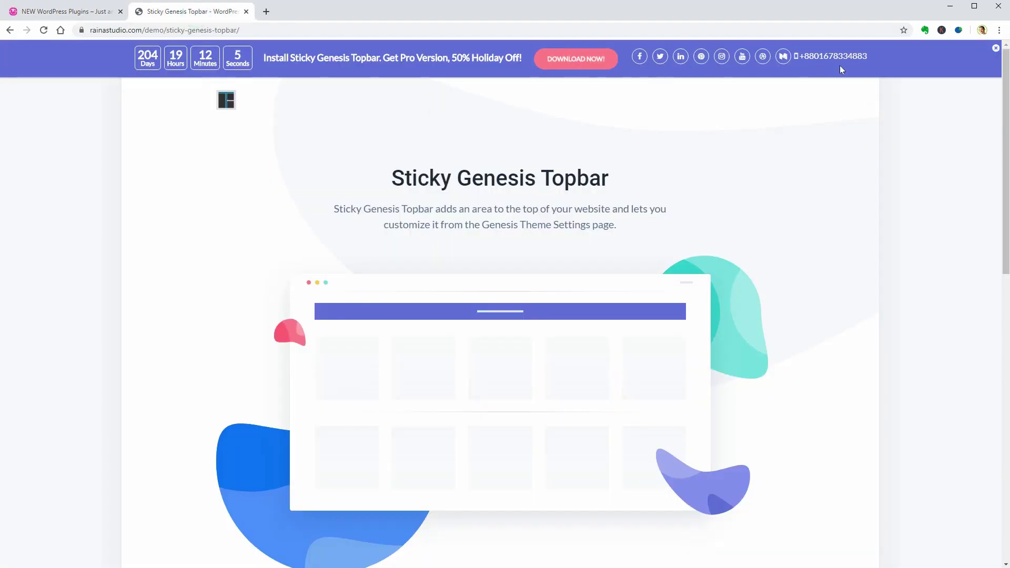
click(83, 12)
mouse_move(84, 51)
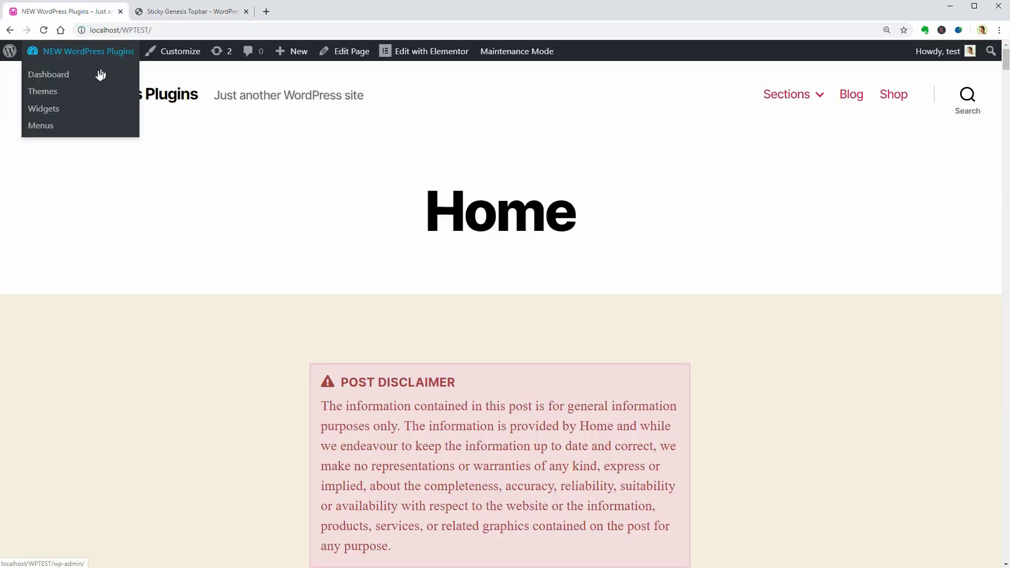
- Activate the Neve theme from the dashboard's Themes page
click(63, 74)
mouse_move(46, 327)
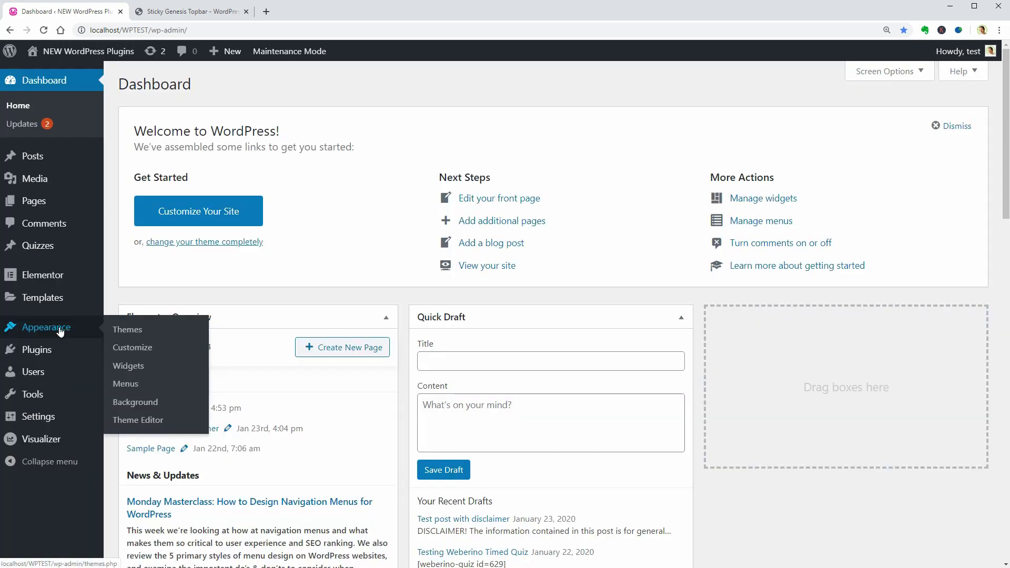
click(127, 332)
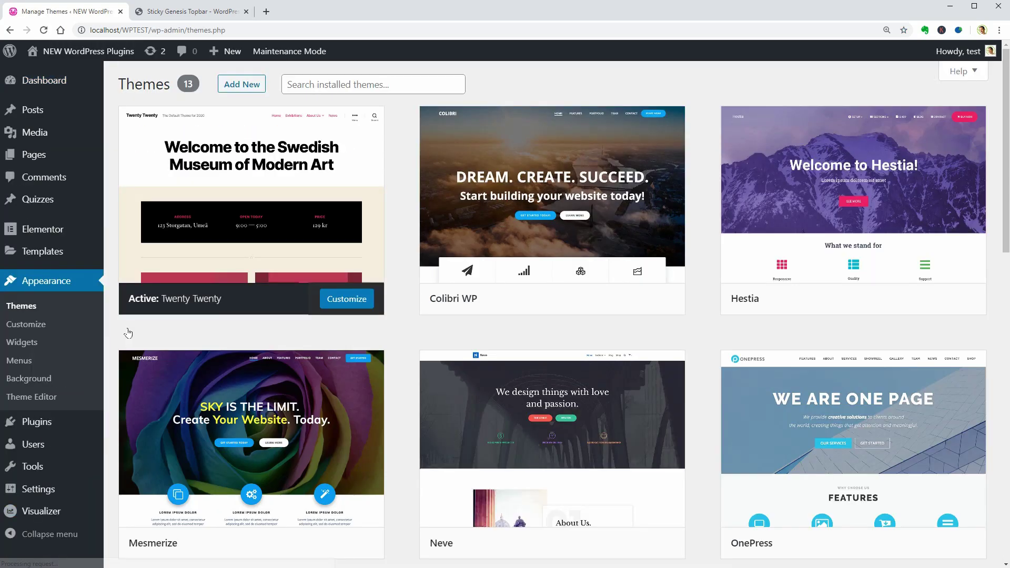
mouse_move(552, 443)
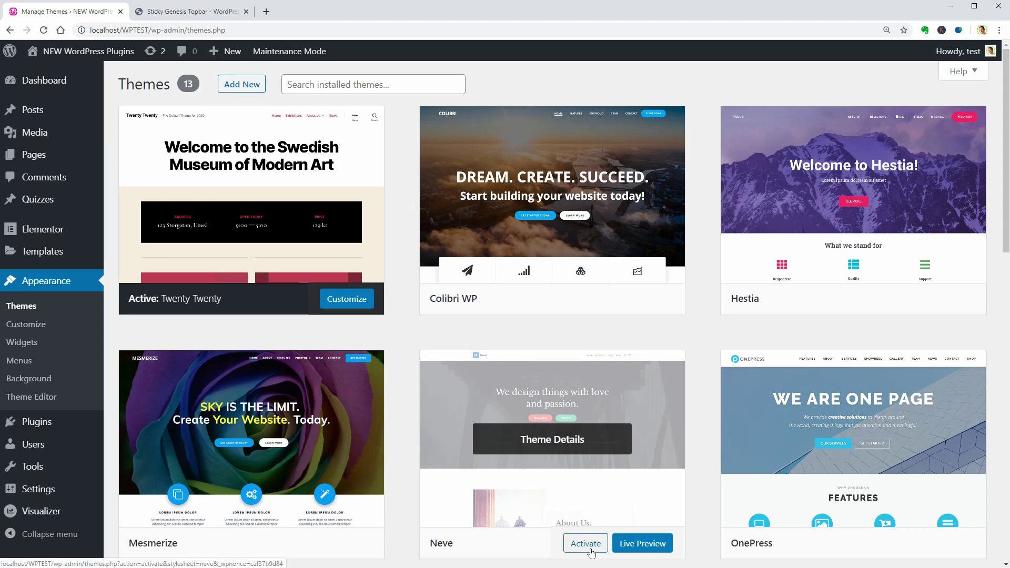
click(586, 544)
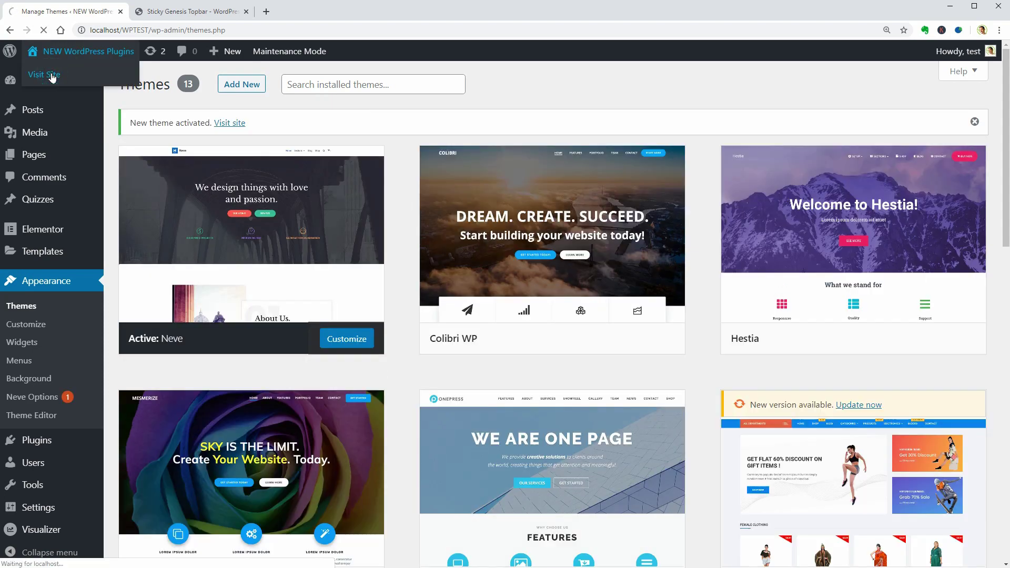
scroll(690, 127, down, 1)
scroll(690, 127, down, 2)
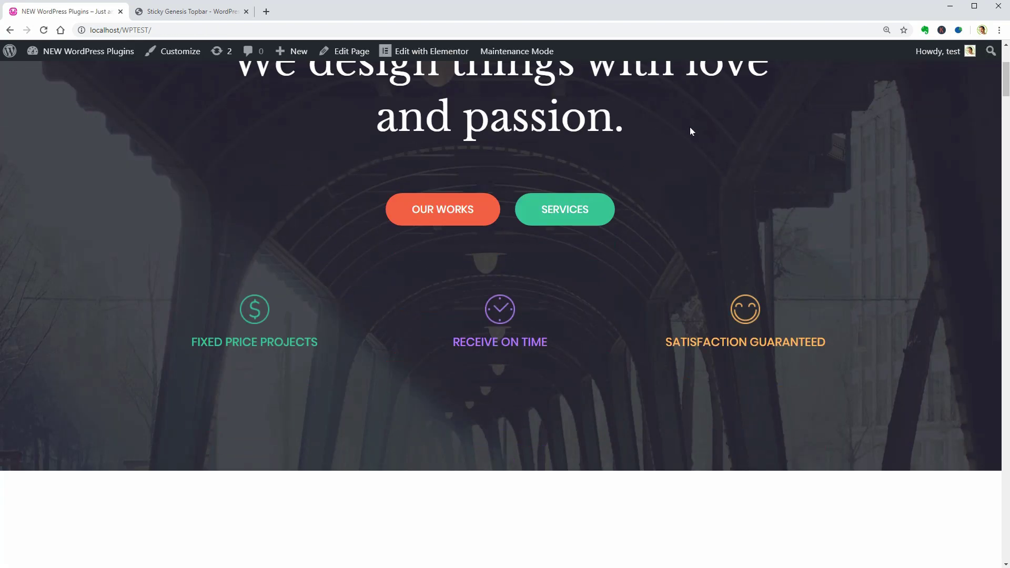
scroll(691, 131, down, 2)
scroll(689, 135, up, 2)
scroll(1008, 81, up, 3)
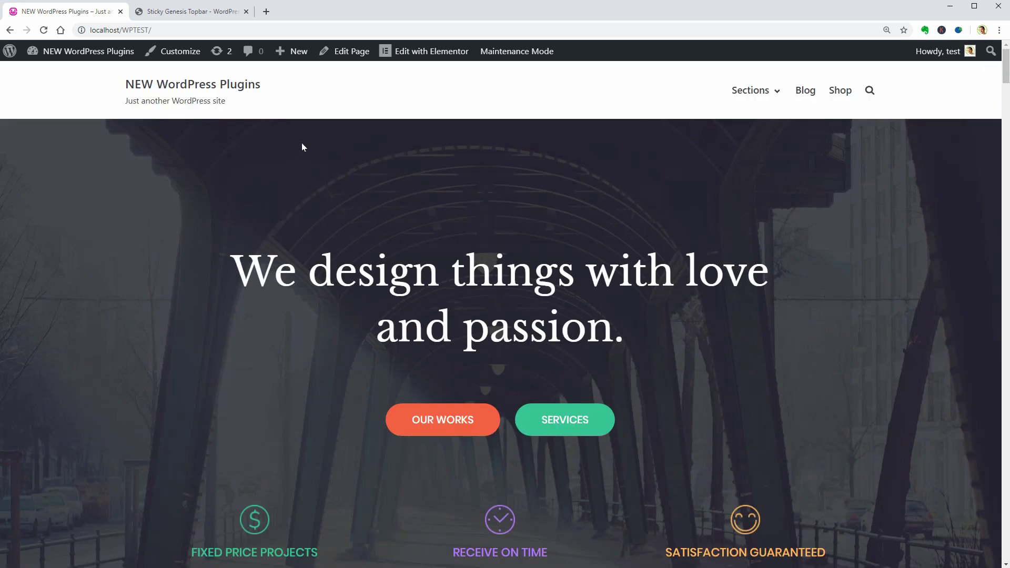
- Add a search form to the Header Top row in the Customizer and widen it
click(187, 57)
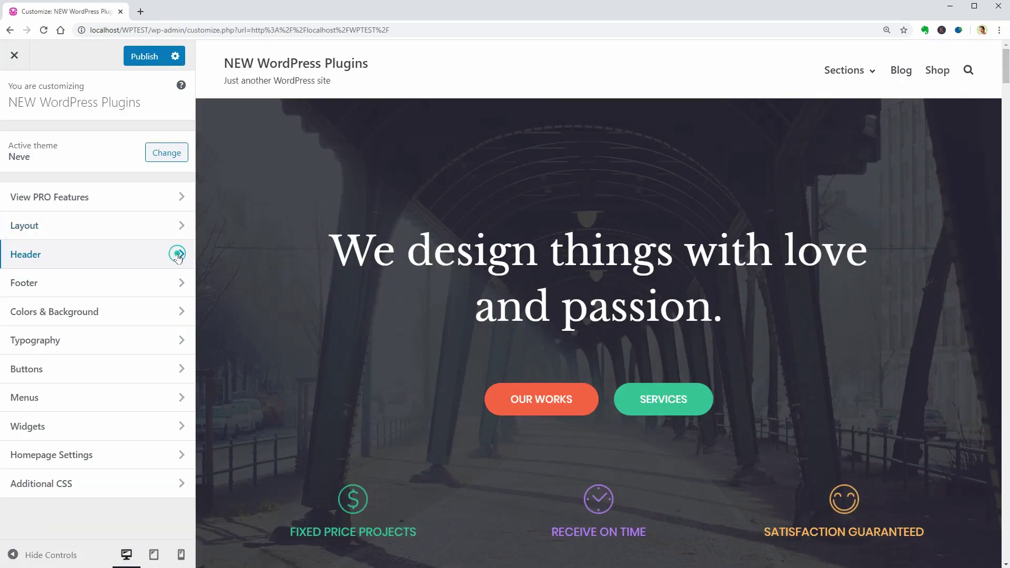
click(179, 253)
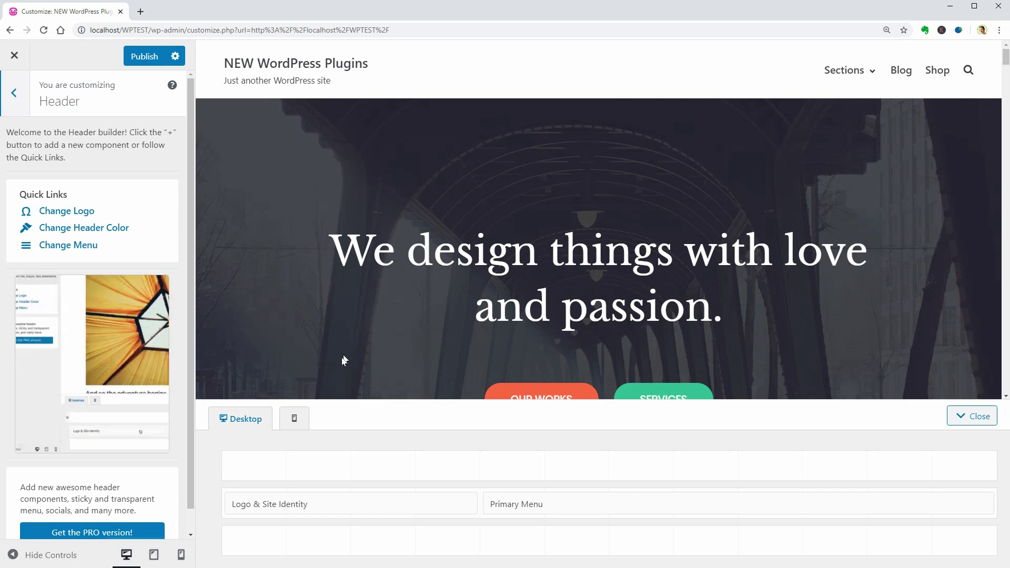
click(253, 467)
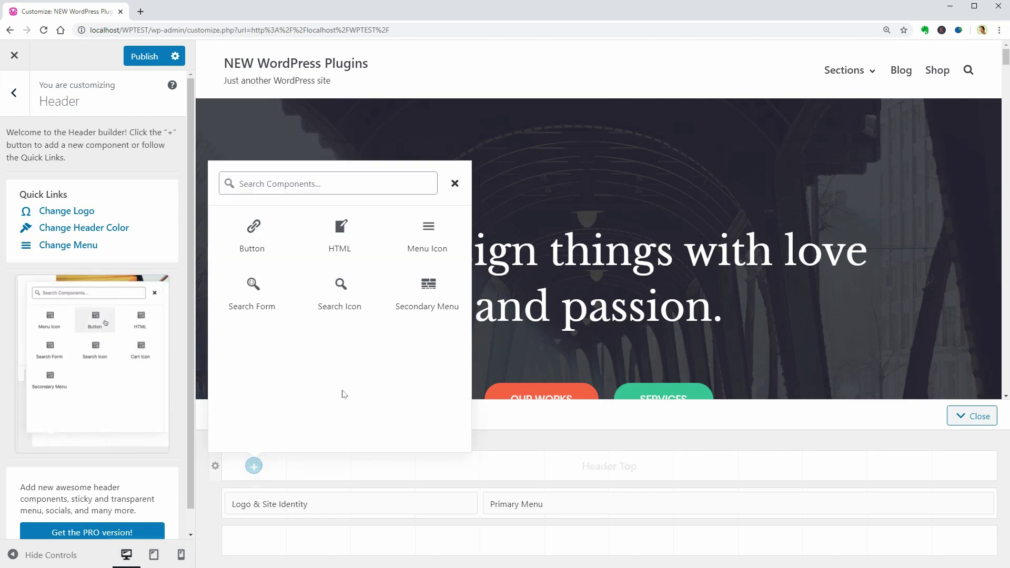
click(253, 300)
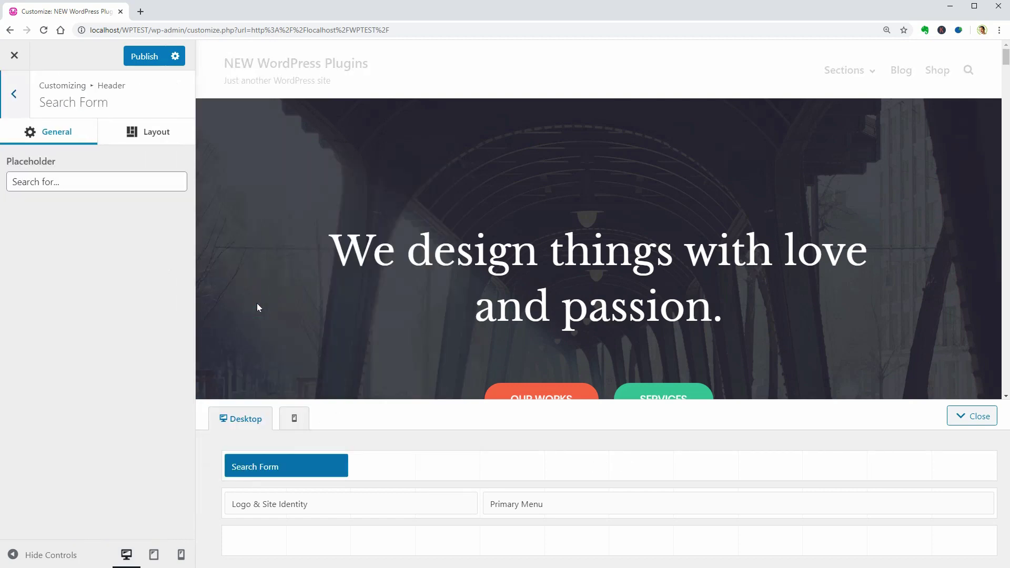
drag(349, 471, 826, 474)
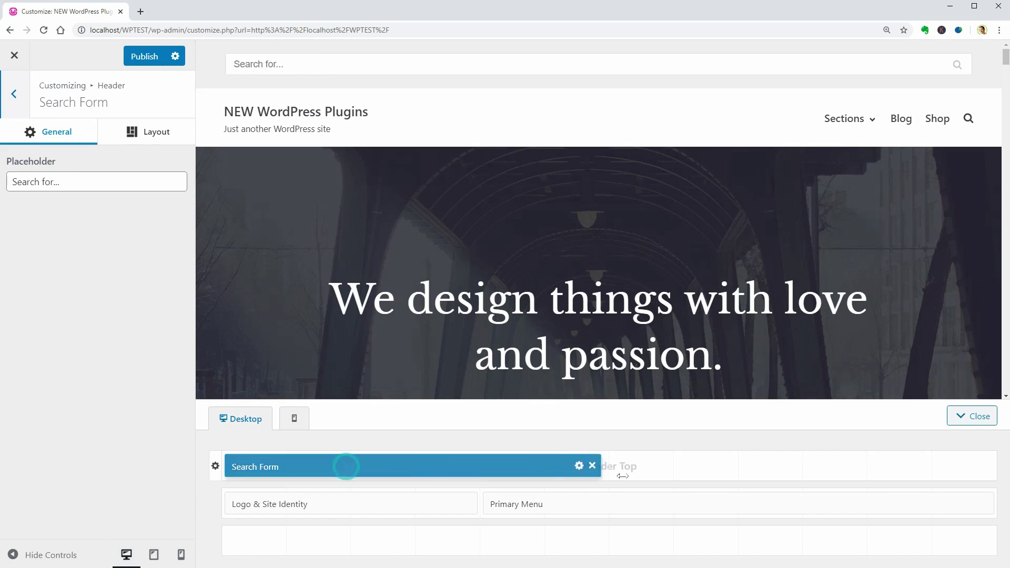
- Add a Button to Header Top, then give that row 37 px height and a red background
click(900, 466)
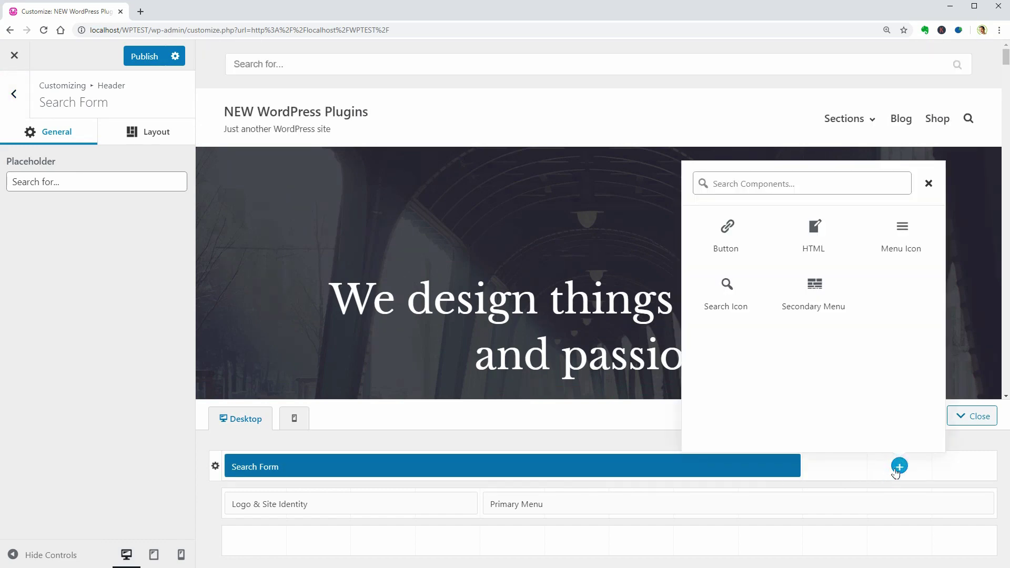
click(735, 258)
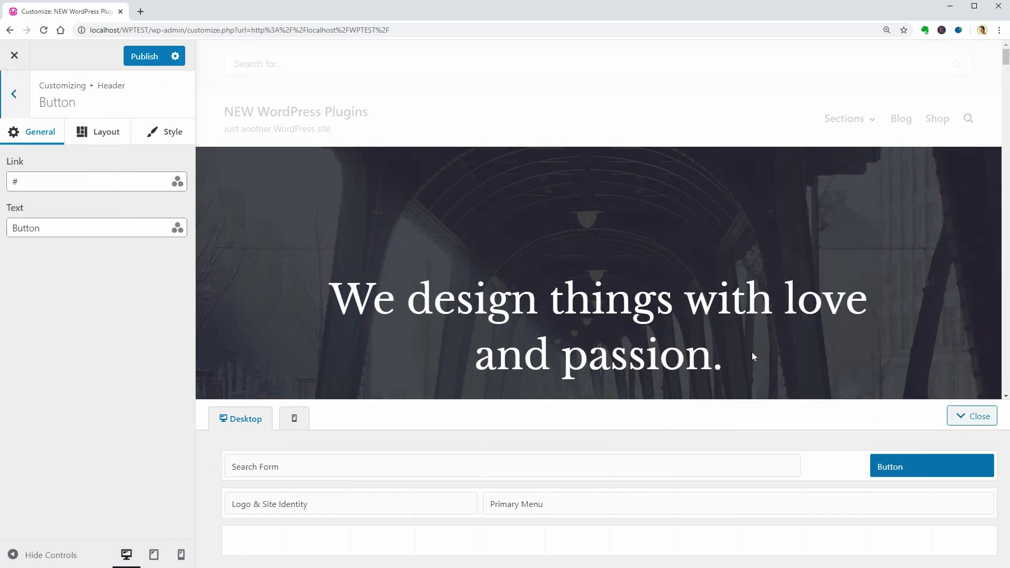
click(214, 466)
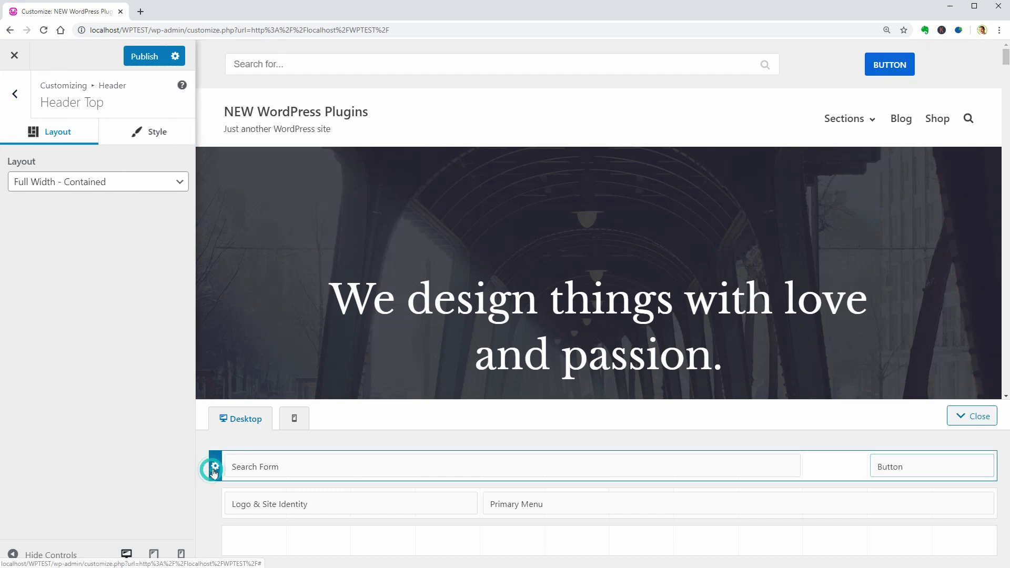
click(148, 131)
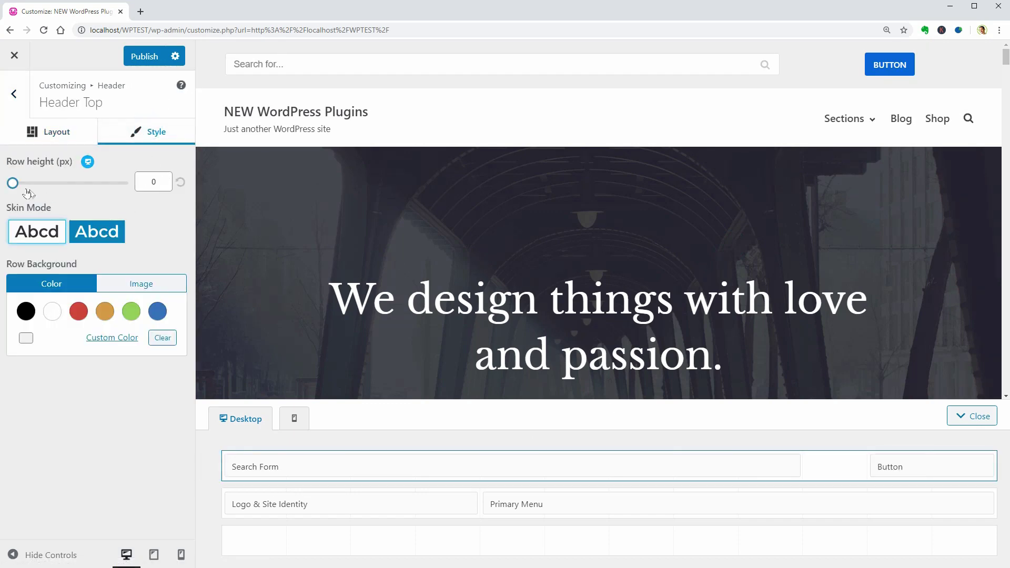
mouse_move(13, 183)
mouse_down()
mouse_move(26, 184)
mouse_move(17, 183)
mouse_up()
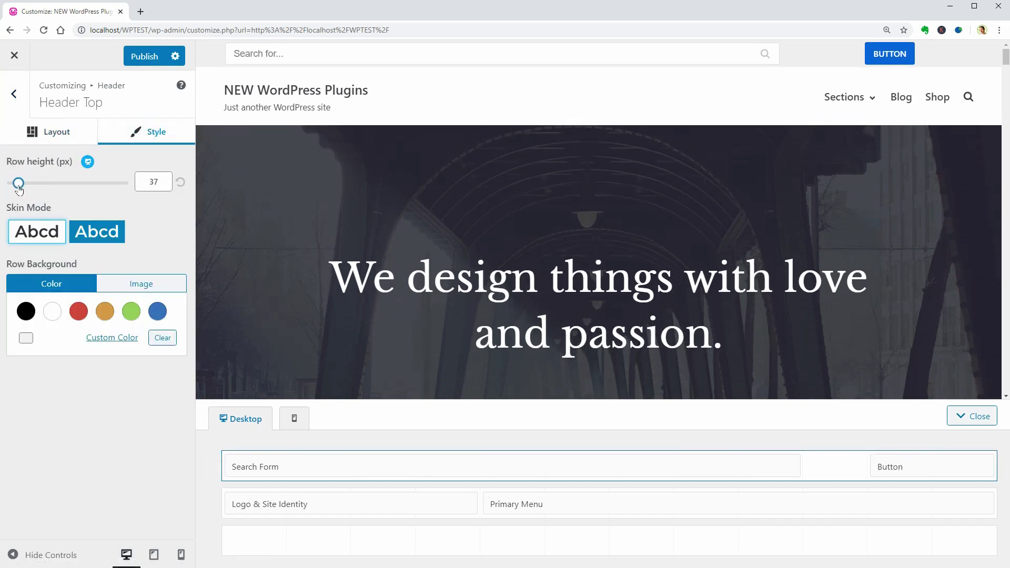
click(79, 312)
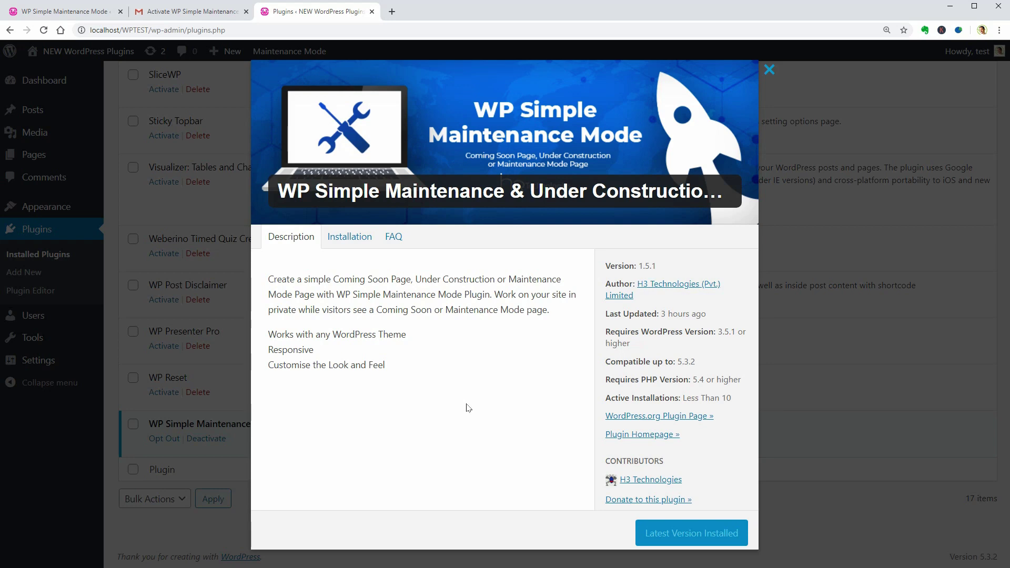
- Close the WP Simple Maintenance Mode plugin details window
click(770, 70)
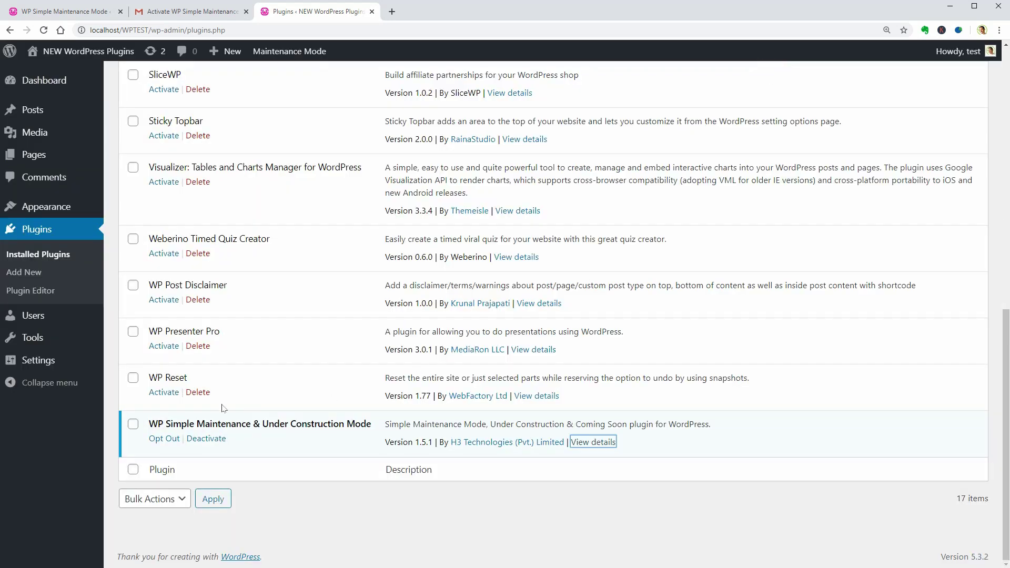
mouse_move(38, 360)
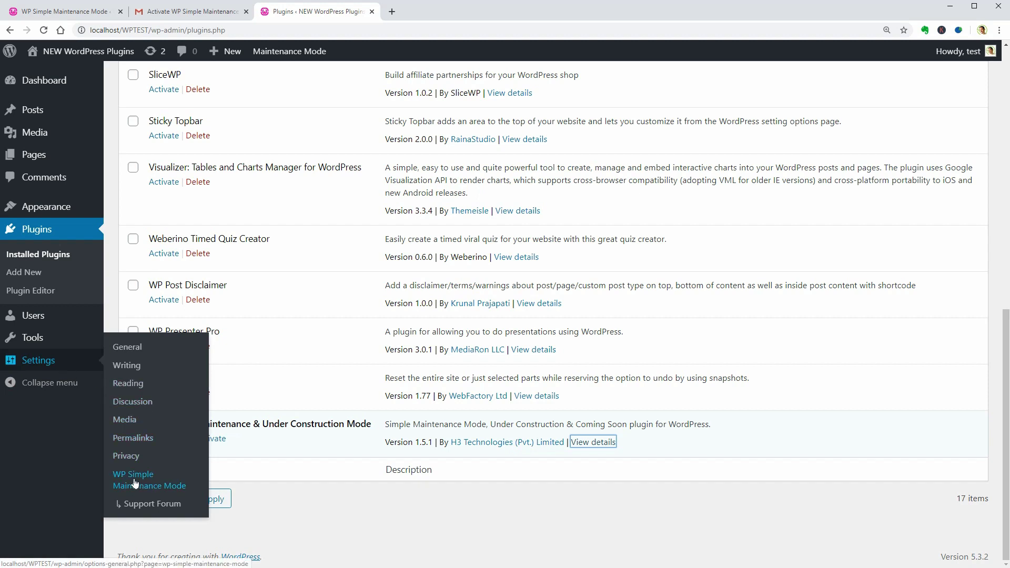
- Save the heading, description and bottom content in the maintenance plugin's Content settings
click(136, 485)
click(334, 128)
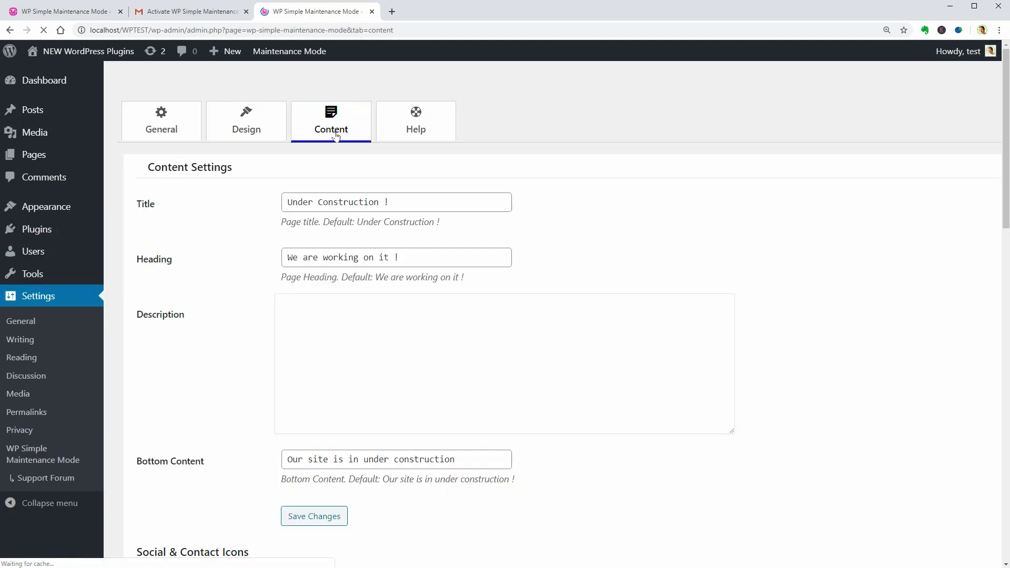
drag(389, 258, 281, 257)
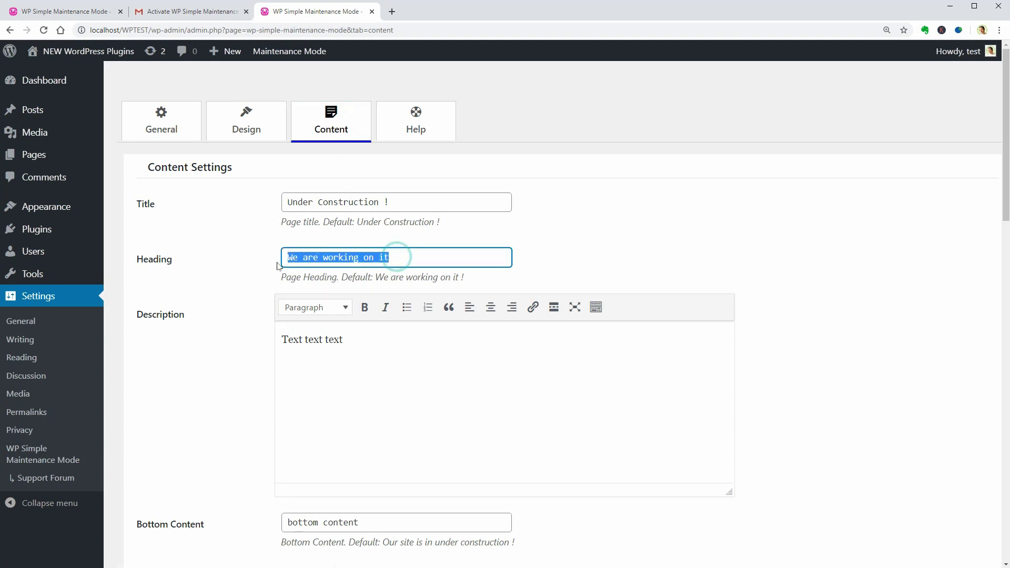
drag(282, 340, 345, 340)
scroll(347, 340, down, 1)
scroll(347, 340, down, 1)
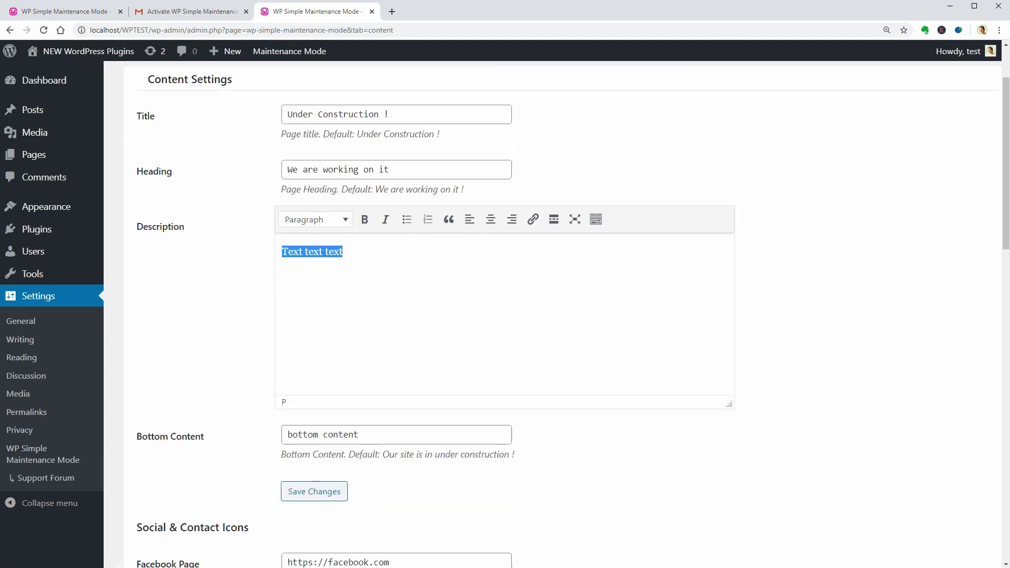
drag(285, 435, 361, 435)
scroll(524, 497, down, 1)
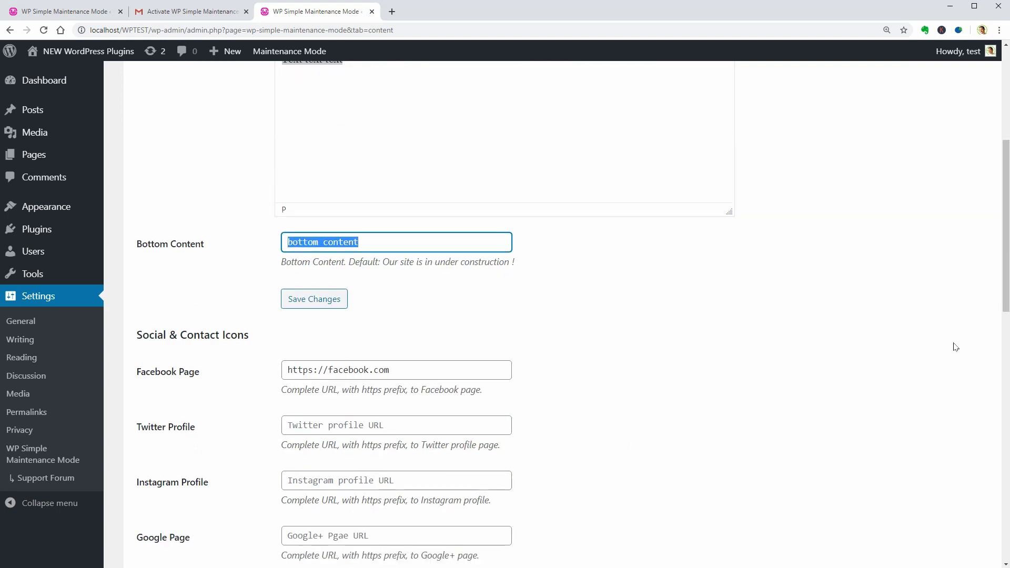
drag(1005, 300, 999, 543)
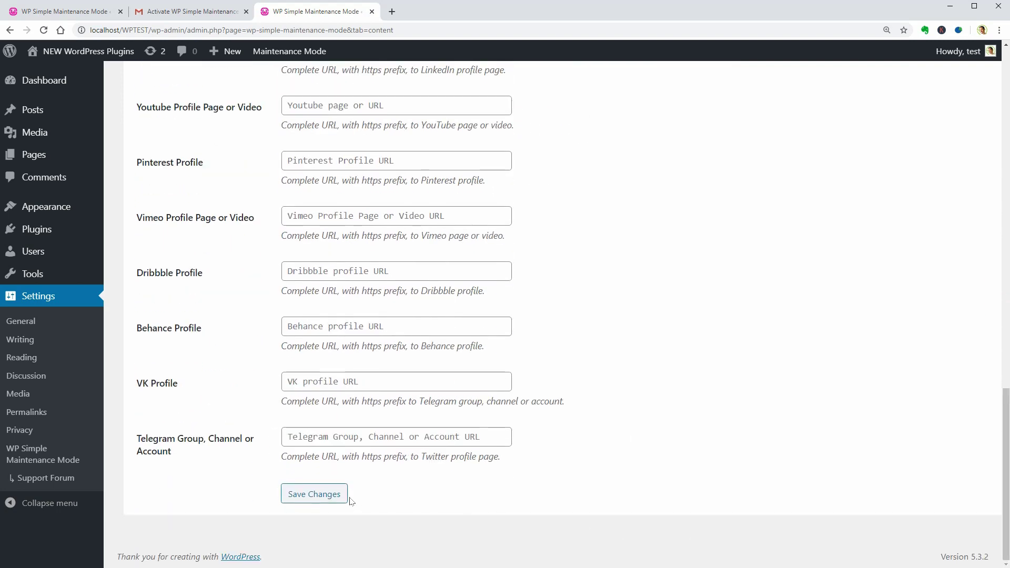
click(320, 495)
- Turn the Enable maintenance mode switch on in the General settings
click(150, 130)
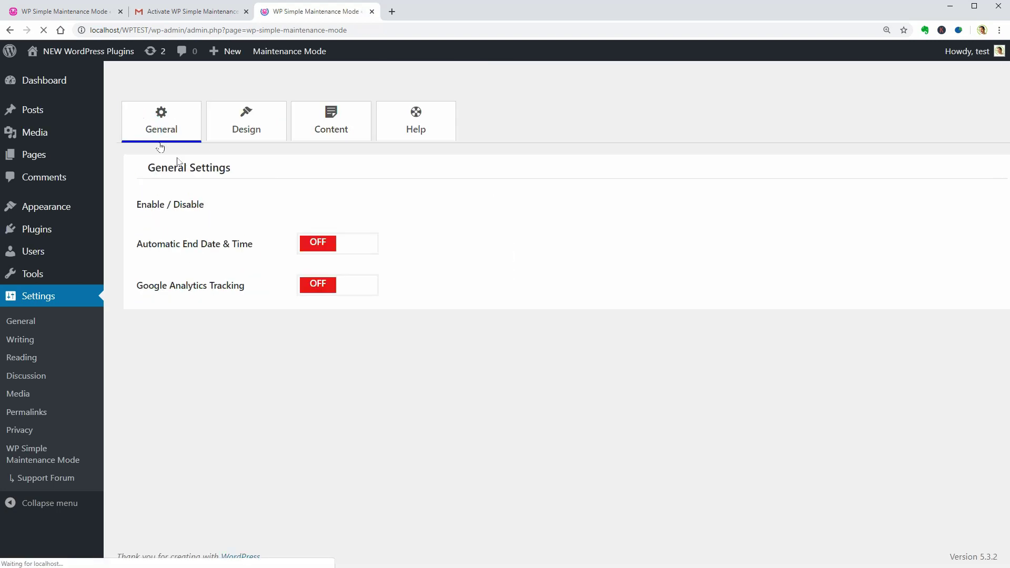
click(357, 202)
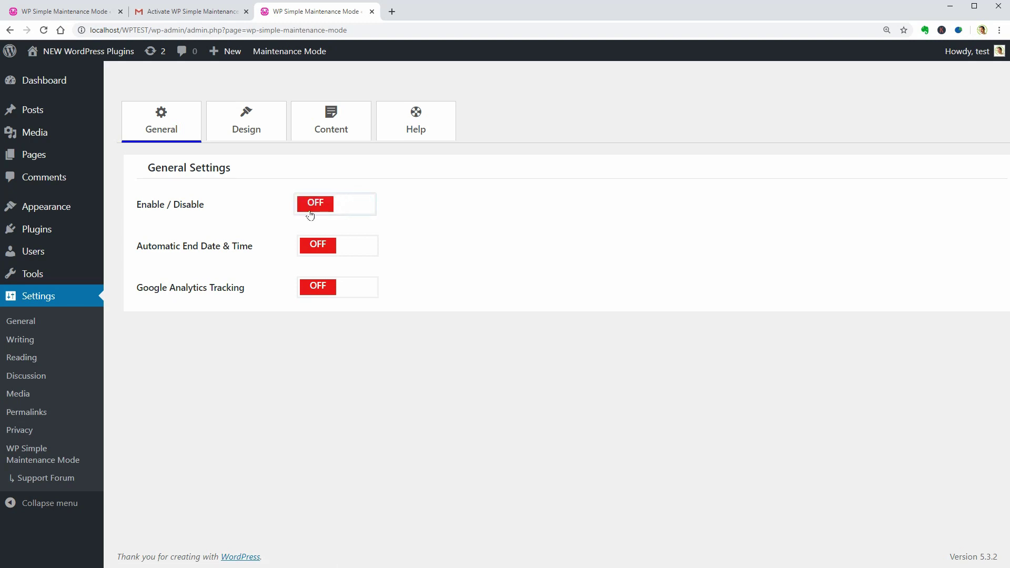
click(310, 207)
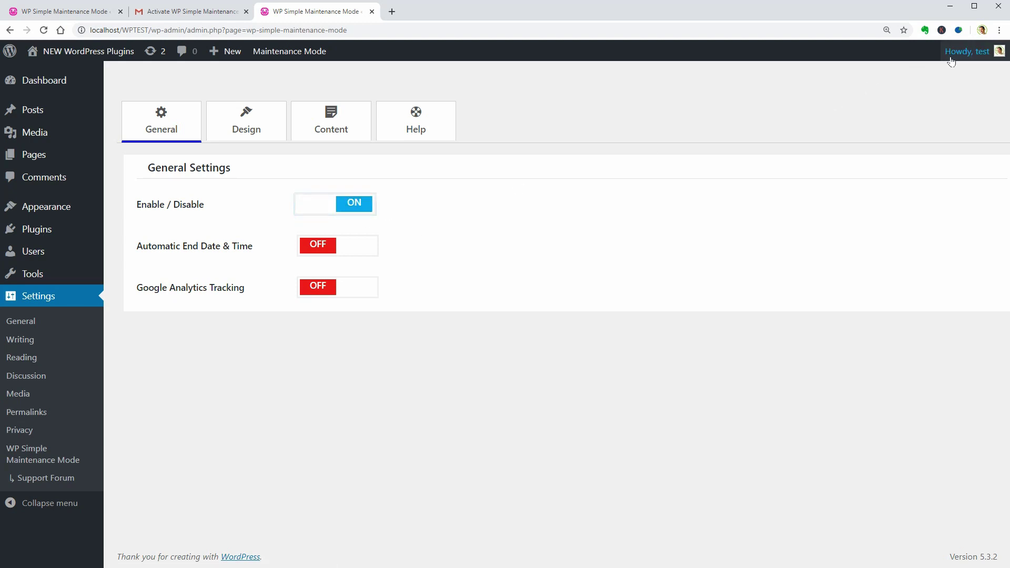
- Log out, view the 'We are working on it' page as a visitor, then open Installed Plugins
mouse_move(970, 52)
click(921, 118)
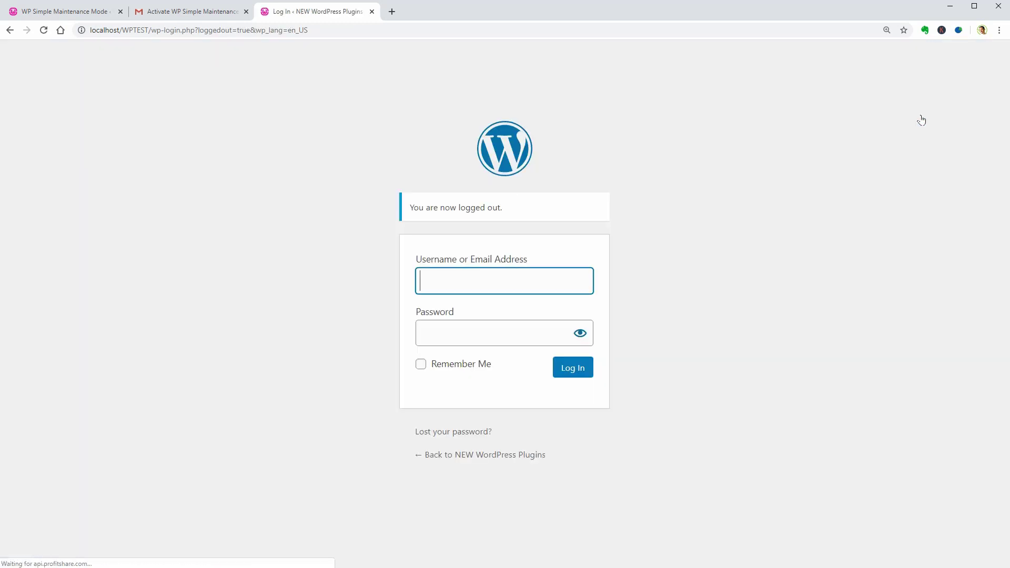
click(528, 458)
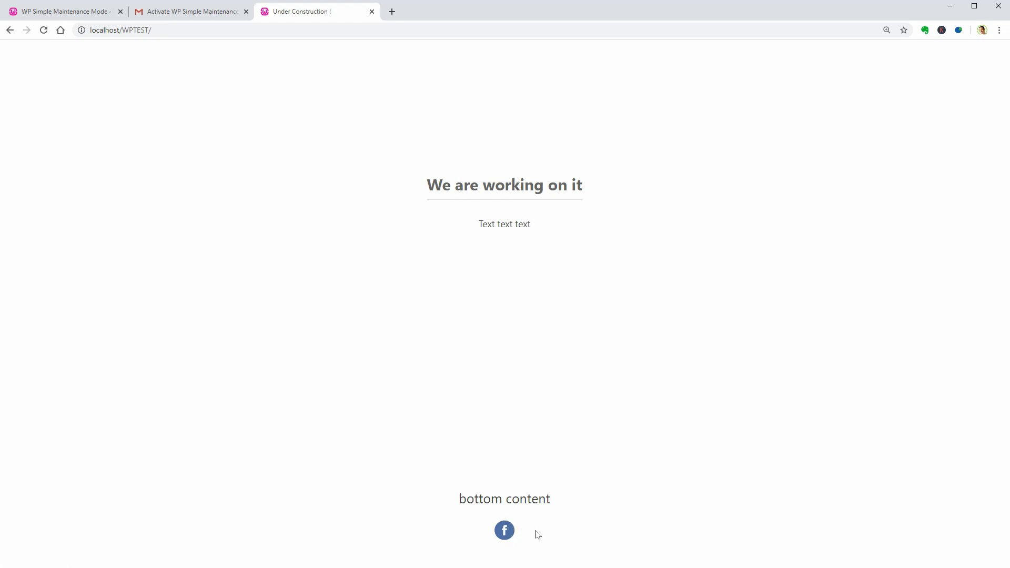
key(ctrl+Tab)
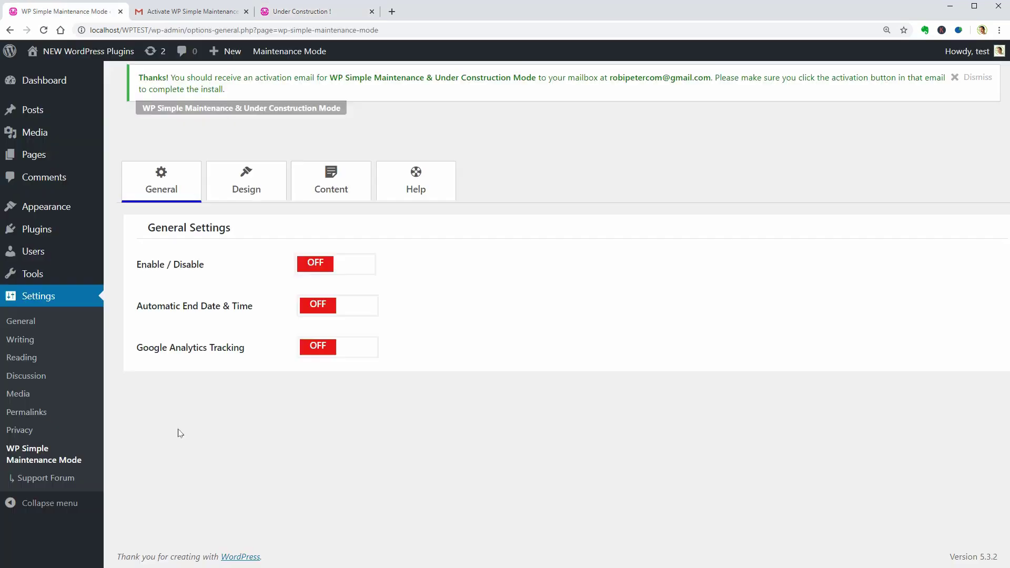
mouse_move(36, 229)
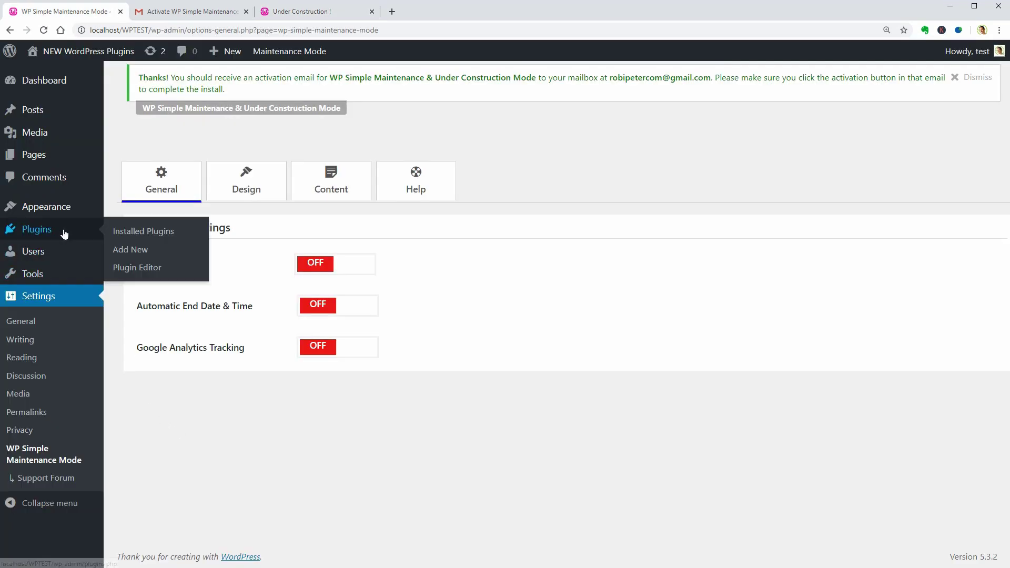
click(126, 235)
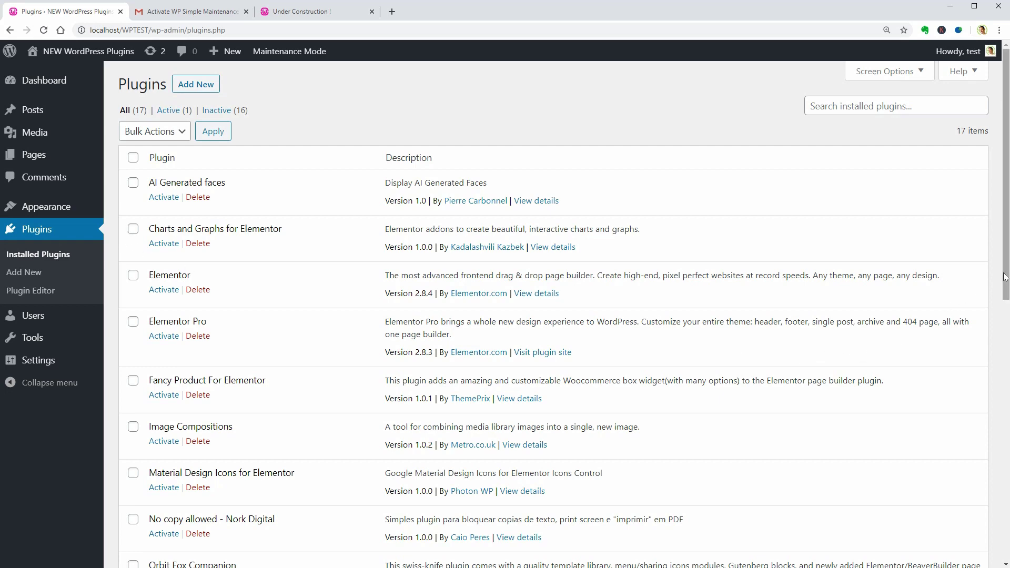
scroll(993, 277, down, 1)
scroll(199, 85, up, 2)
- Search Add New for 'air quality data from foobot', then install and activate it
click(199, 86)
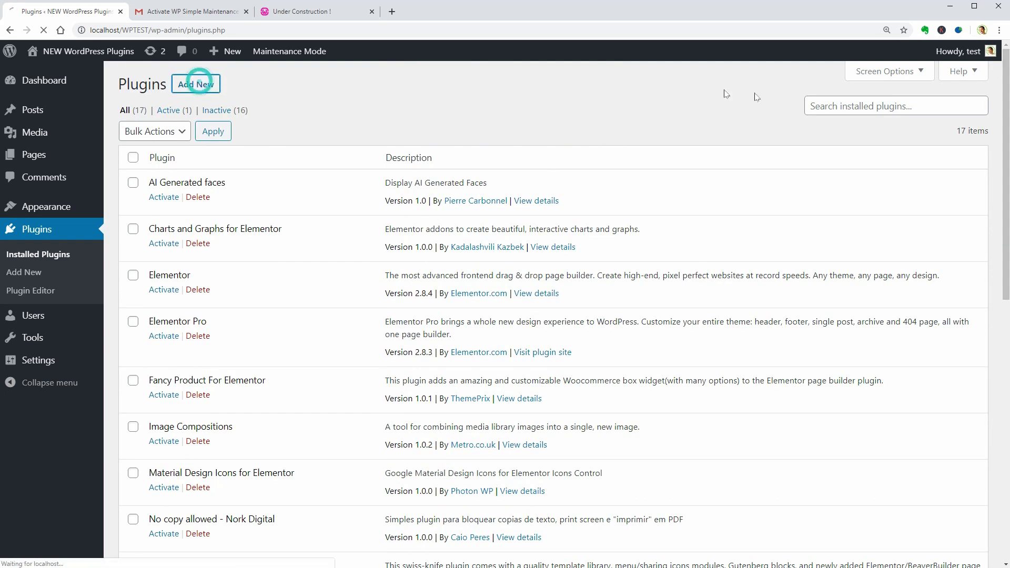
click(823, 122)
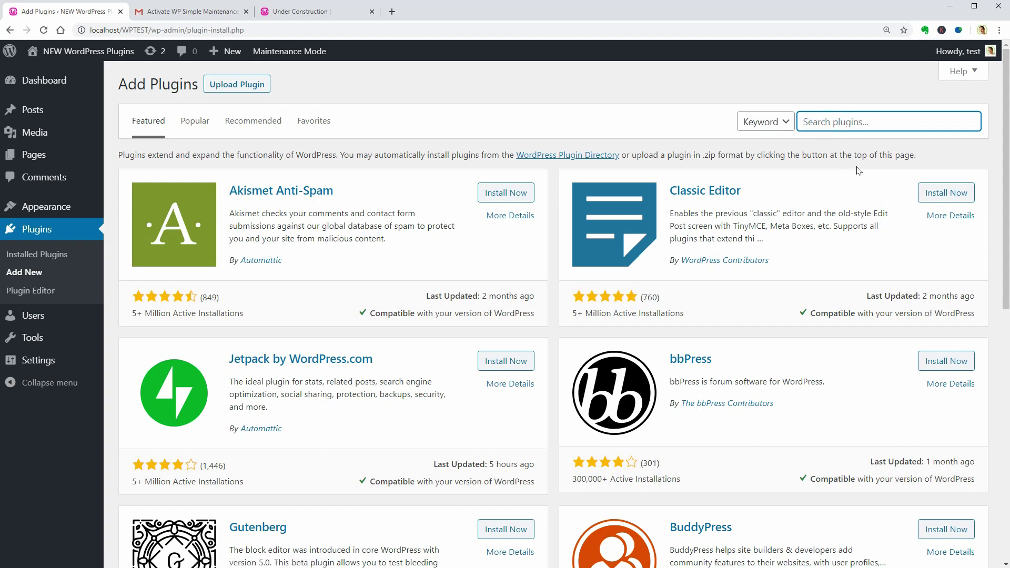
text(air quality data from foobot)
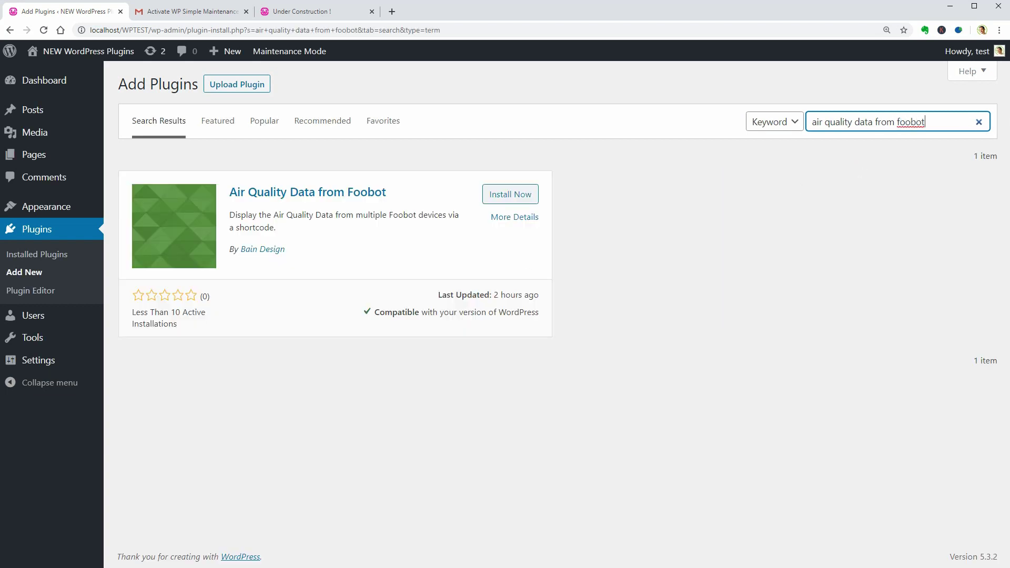
click(513, 195)
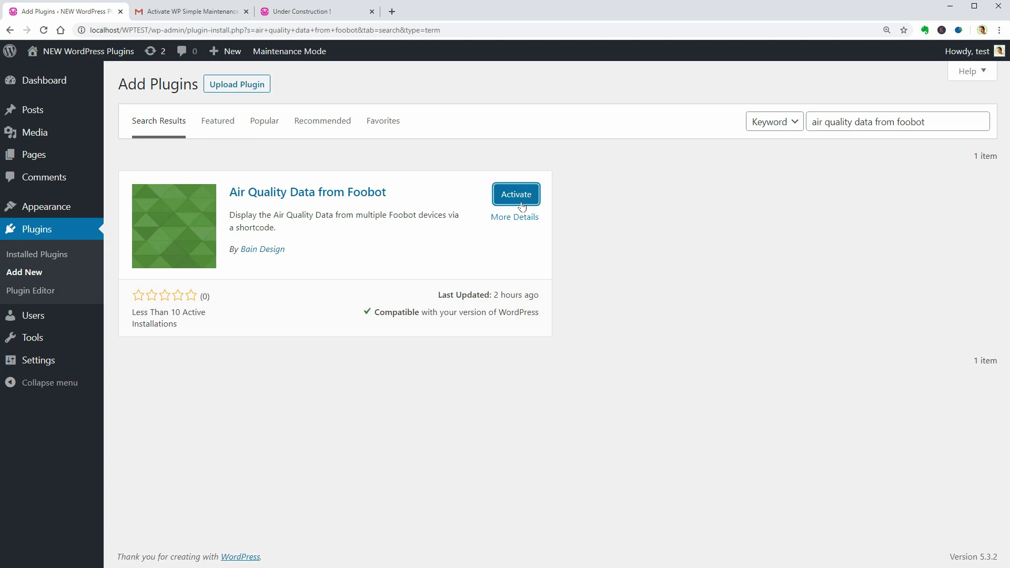
click(521, 195)
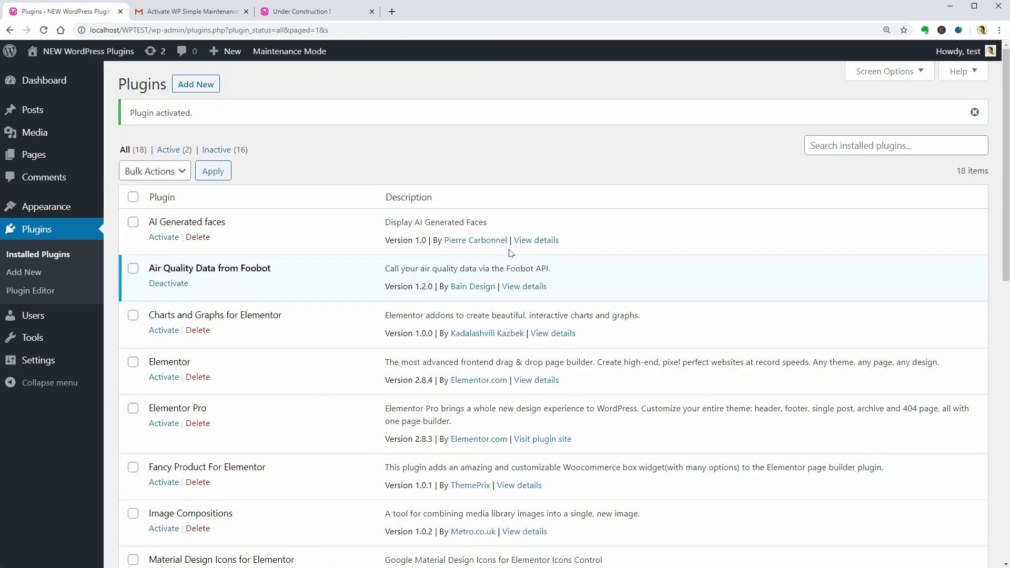
- Open the Foobot details and API key request page, then enlarge the first BainBot screenshot
click(525, 289)
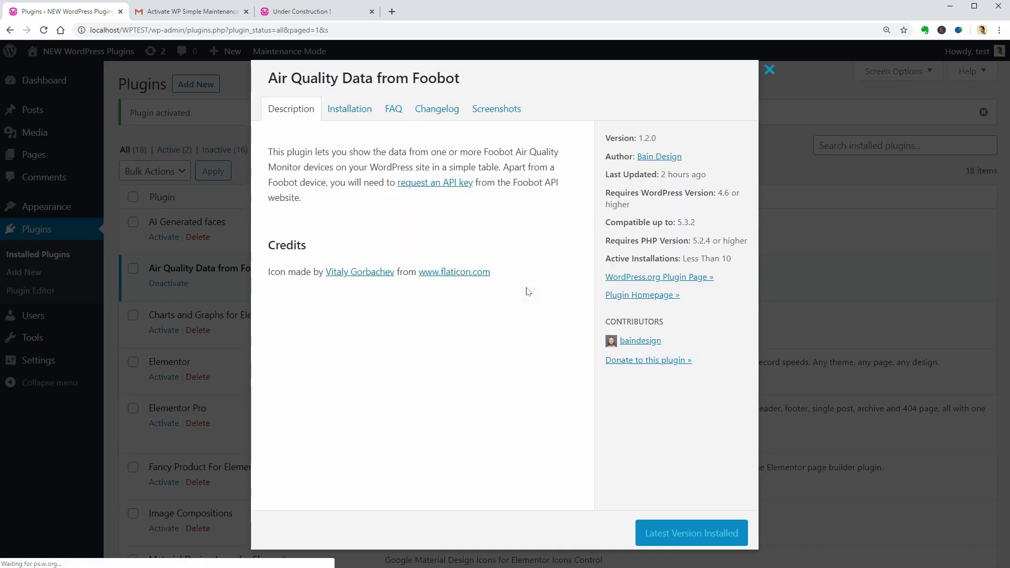
click(459, 187)
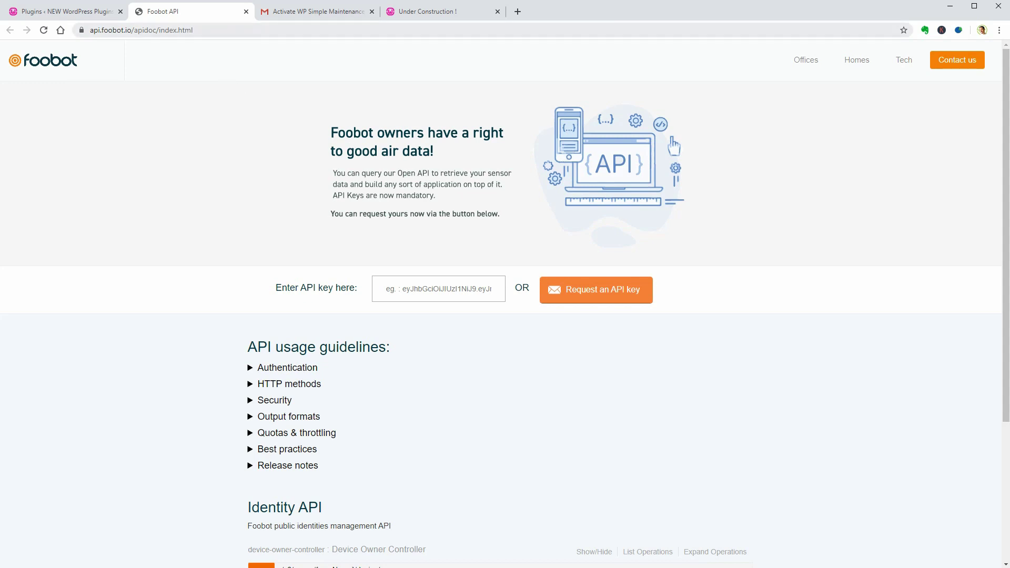
click(82, 12)
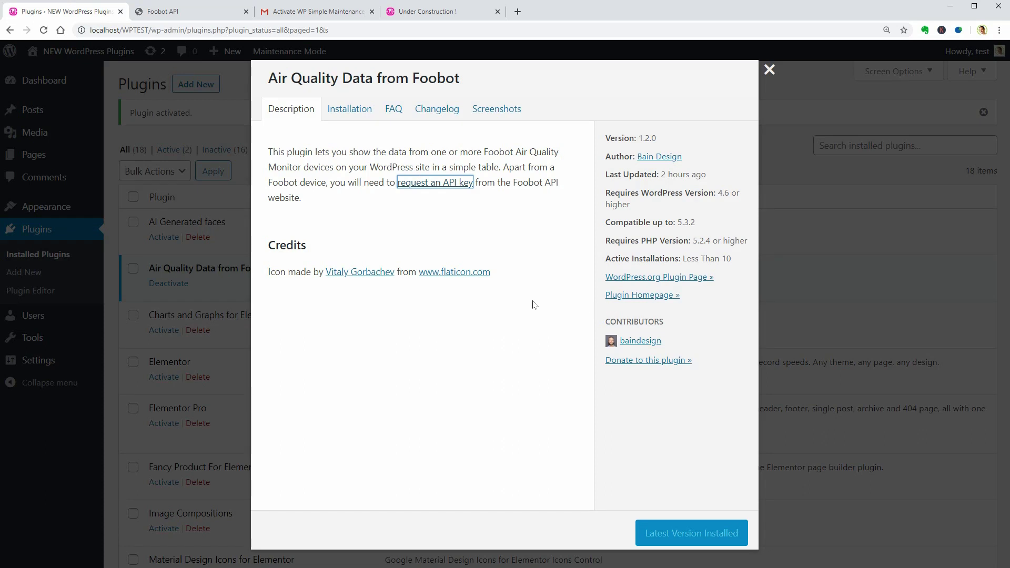
click(504, 113)
click(451, 220)
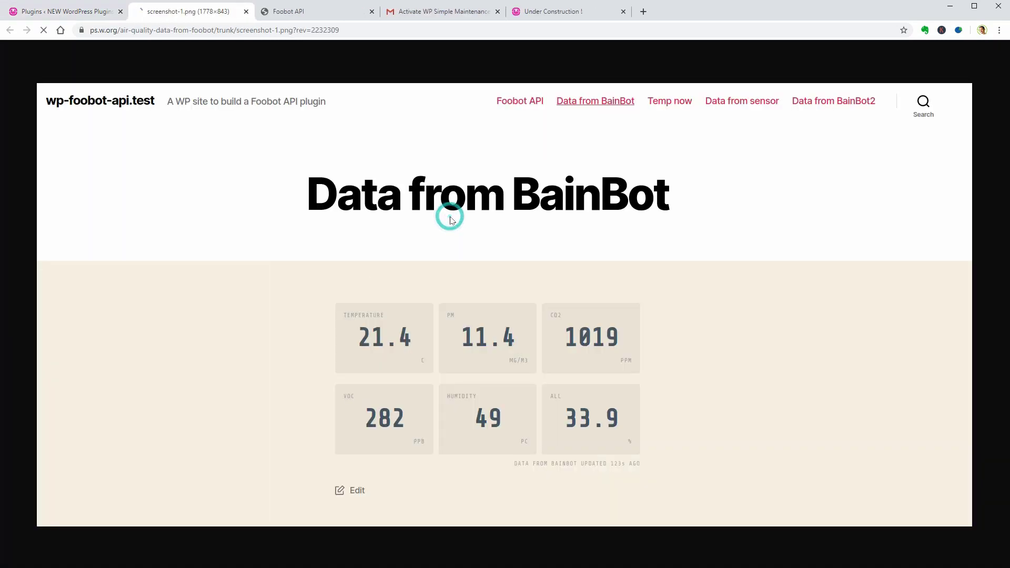